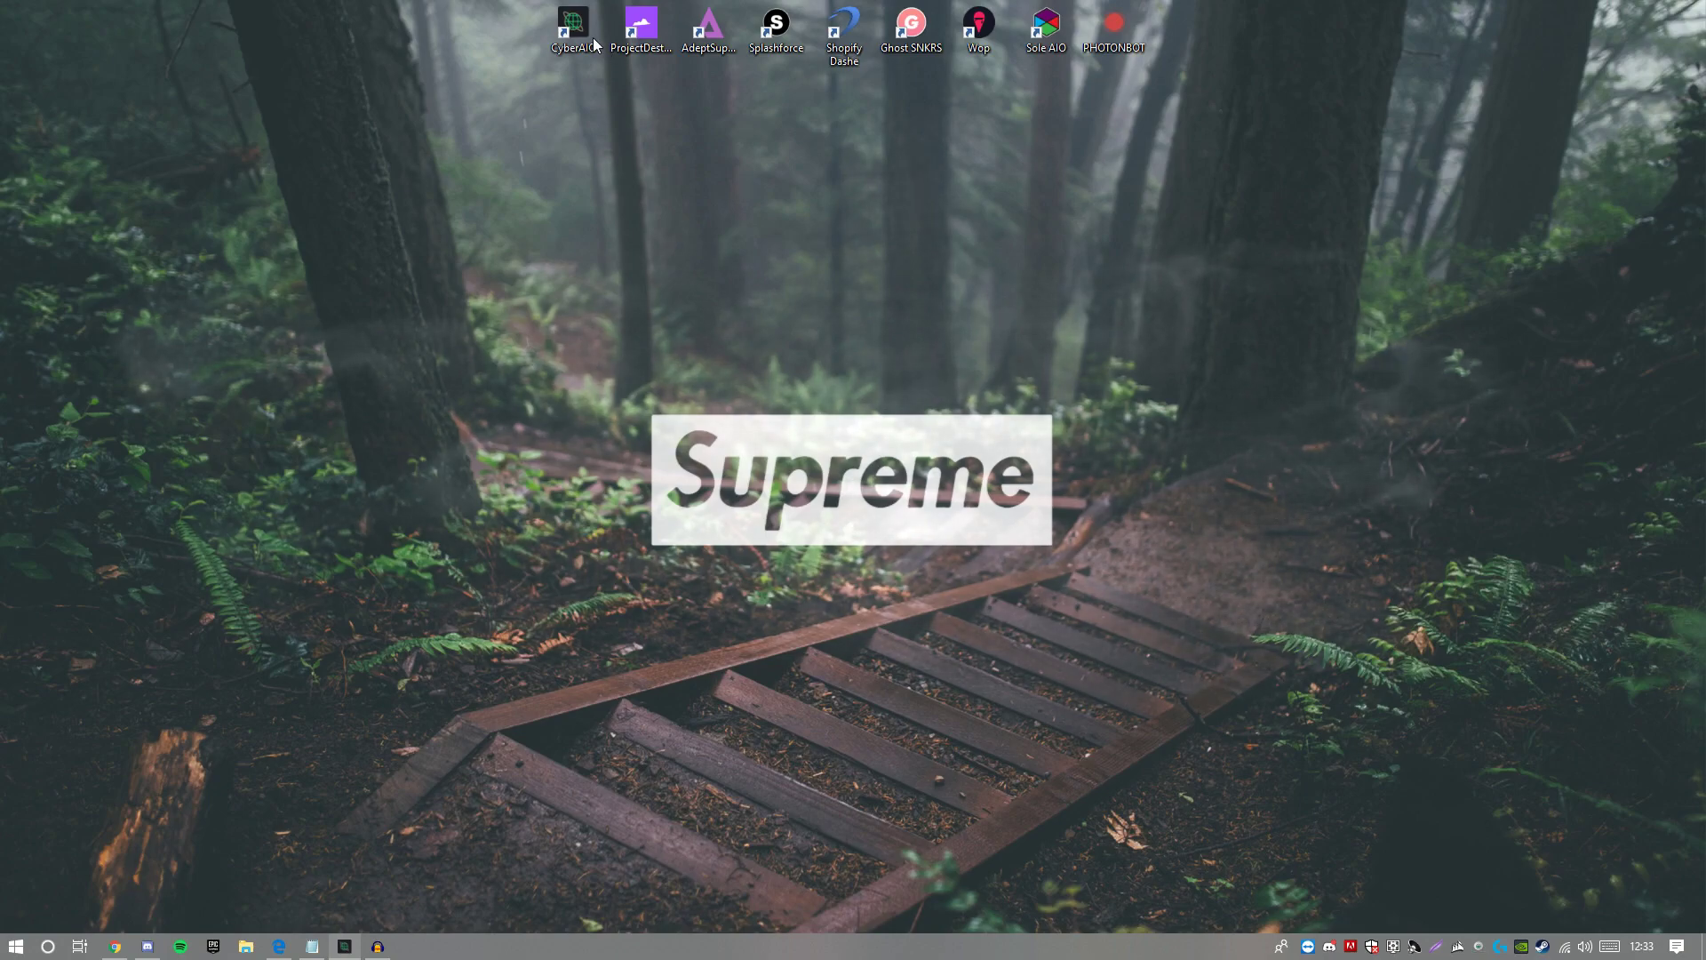
Step: Deselect the desktop icons before launching CyberAIO
left_click_drag(810, 208, 837, 509)
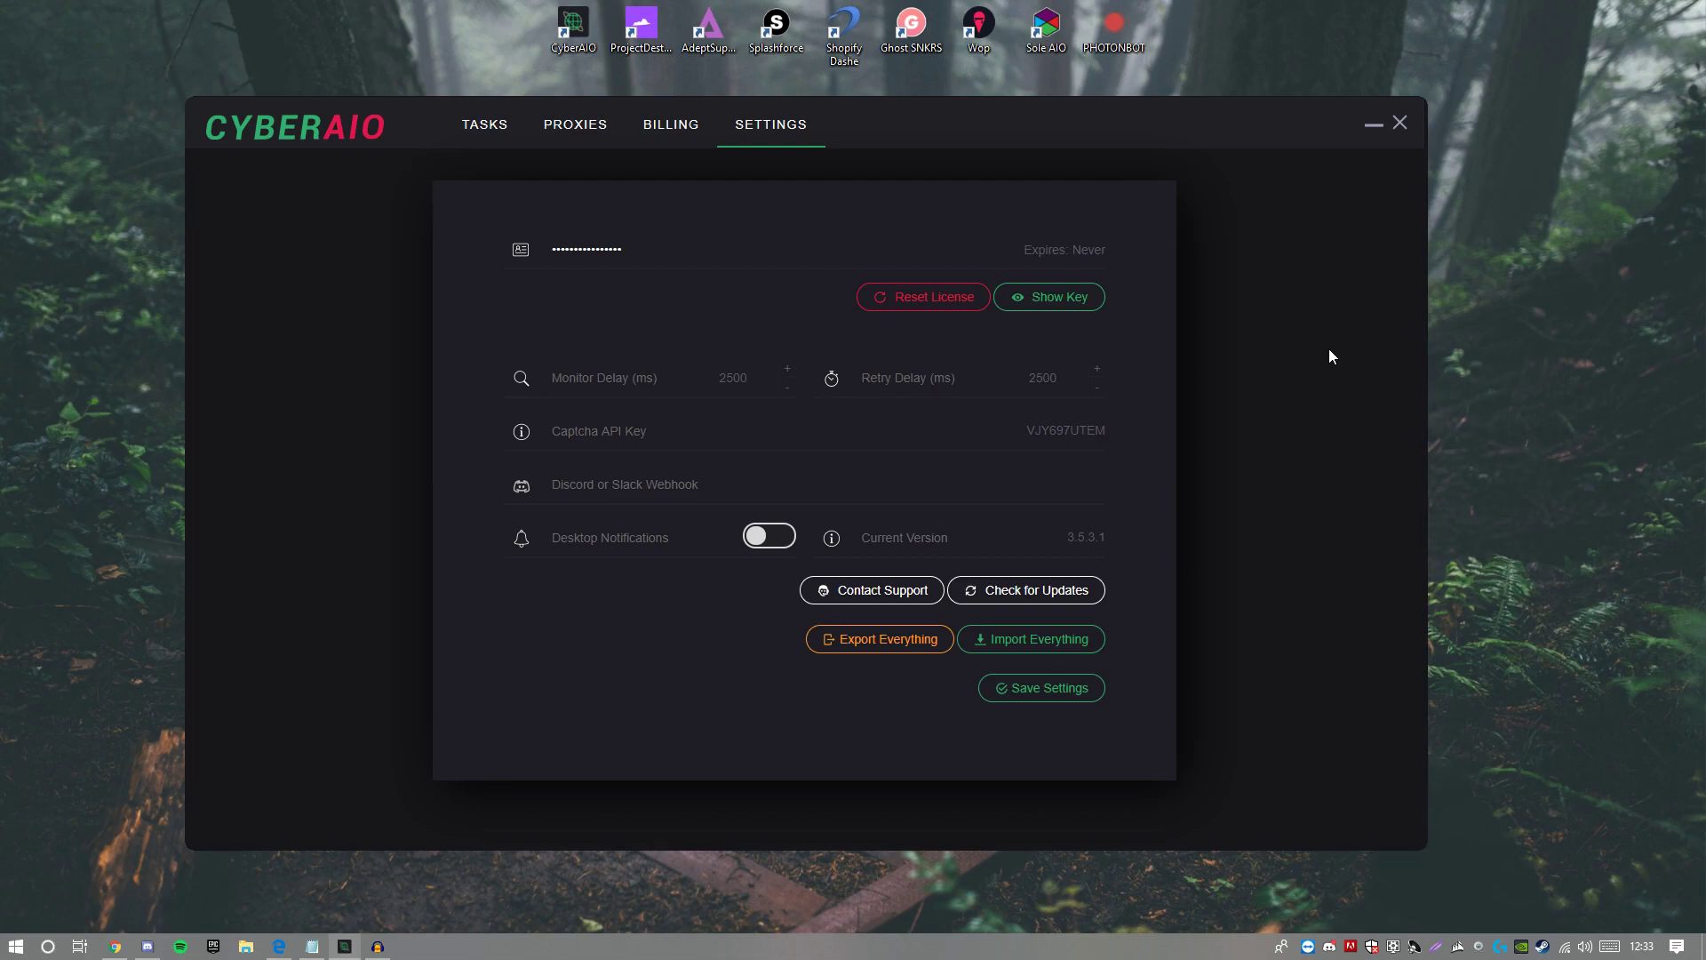
Step: Drag the CyberAIO settings window by its title bar up against the top of the screen
left_click_drag(1171, 142, 1178, 131)
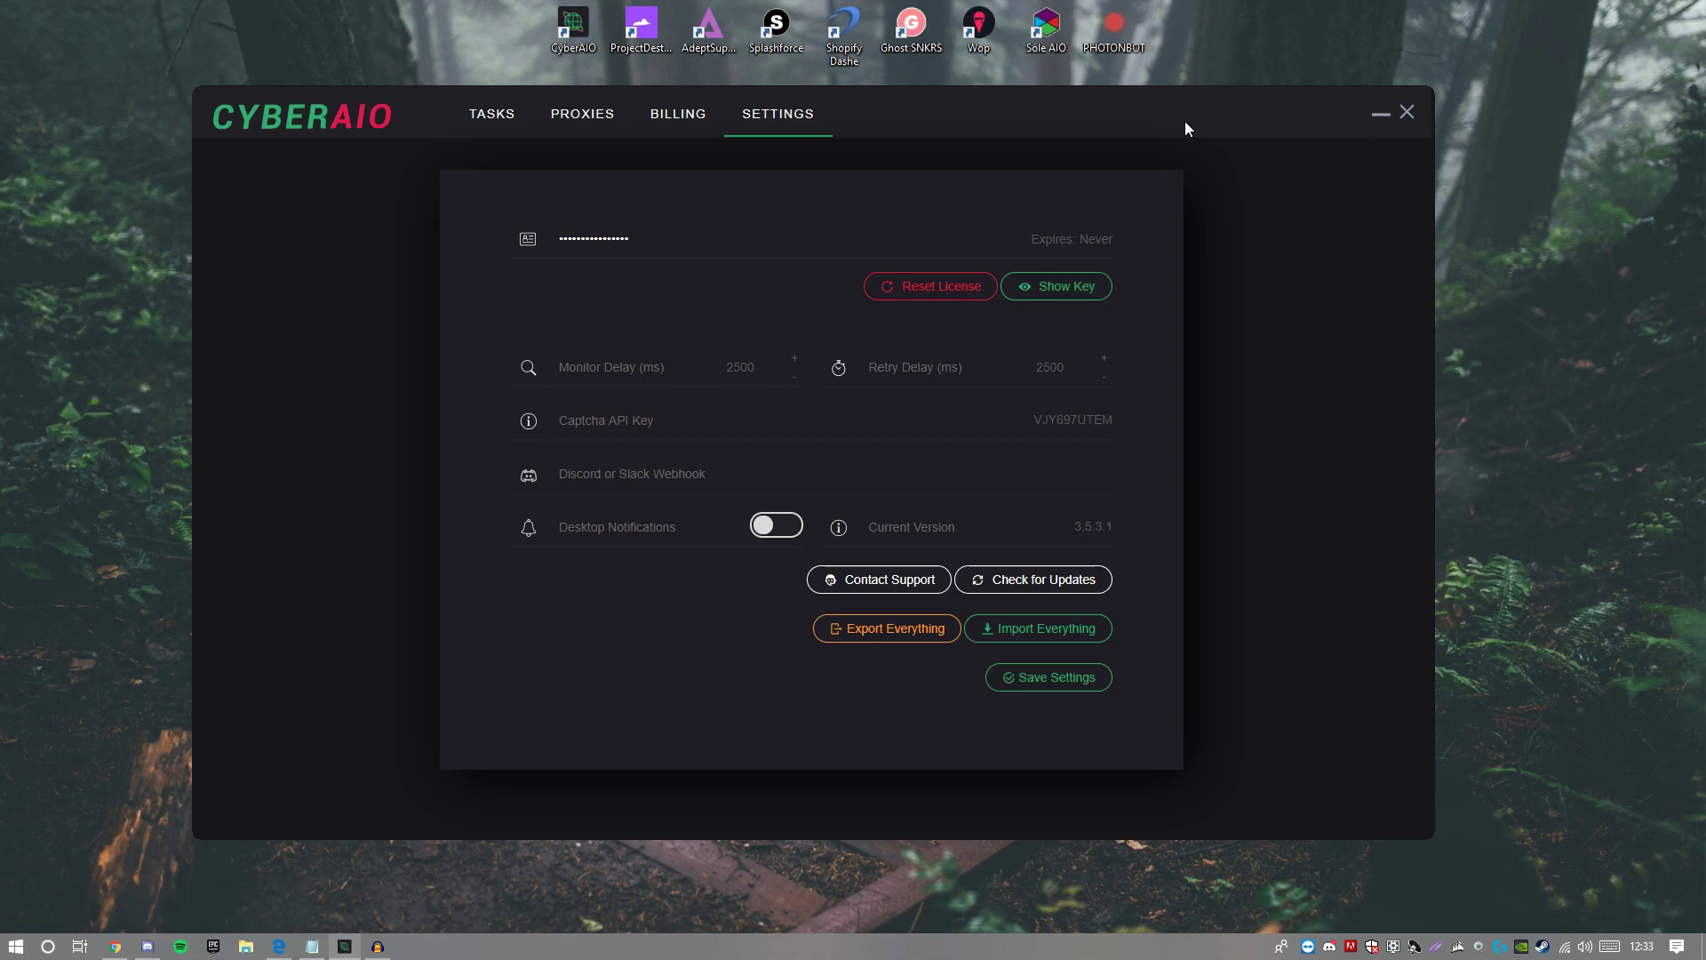
left_click_drag(1164, 116, 1144, 23)
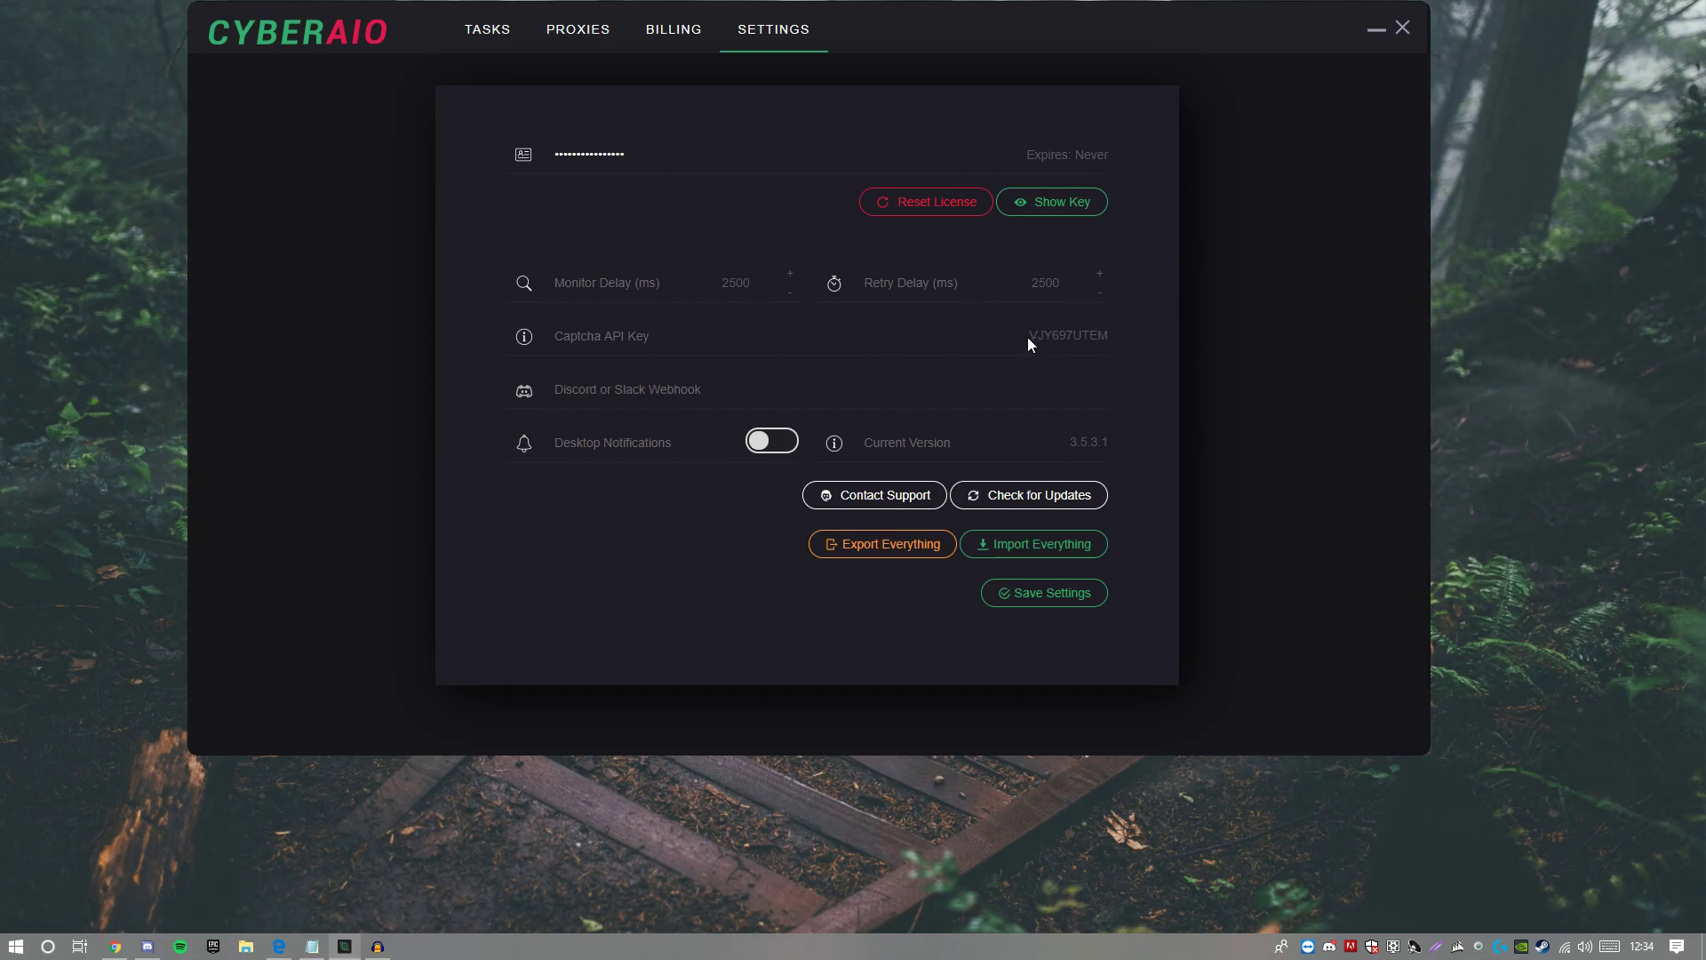
Step: Switch on Desktop Notifications, save the settings and acknowledge the Success message
left_click(624, 389)
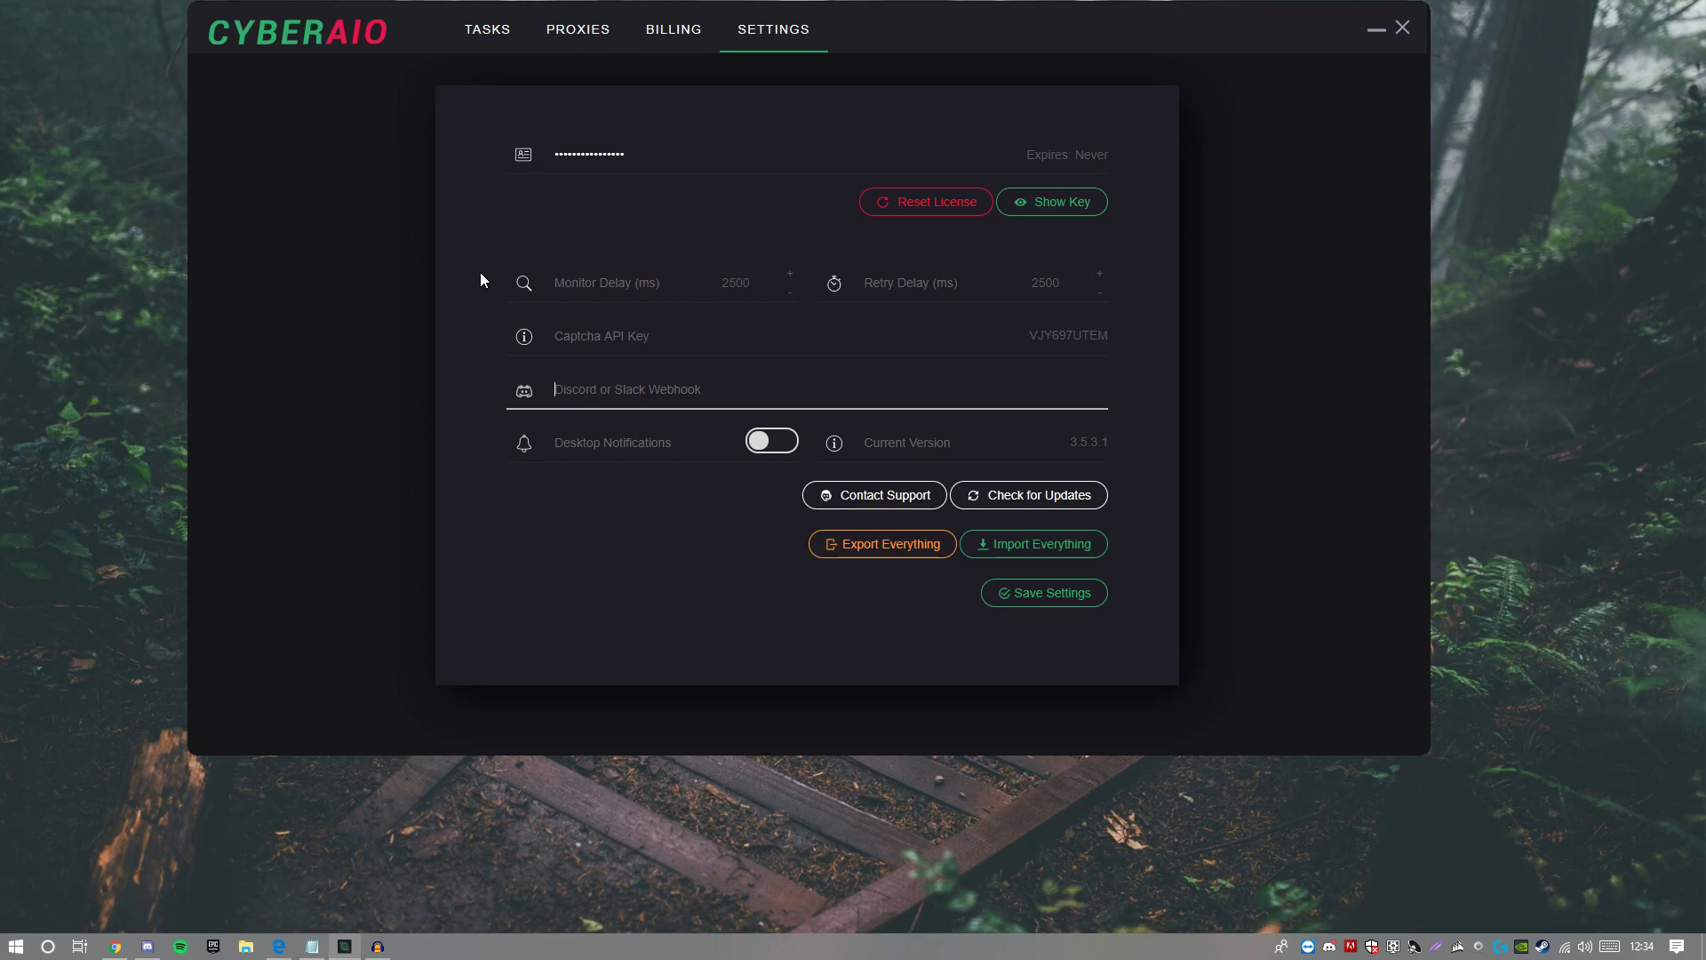
left_click(782, 445)
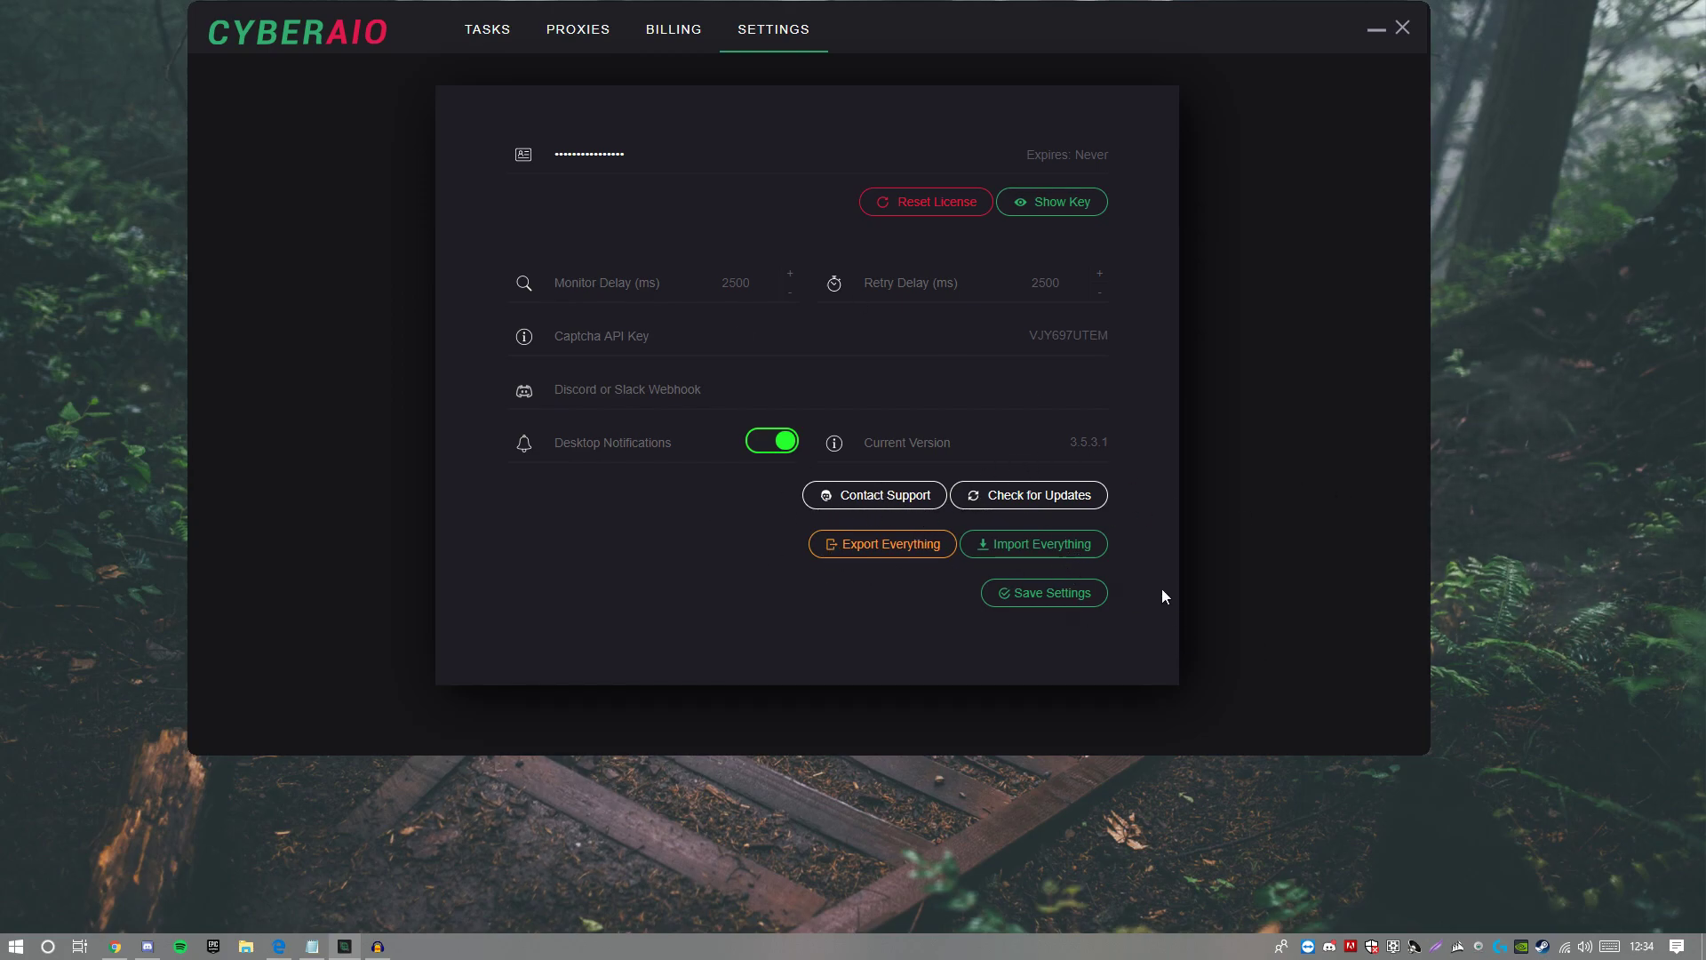
left_click(1051, 603)
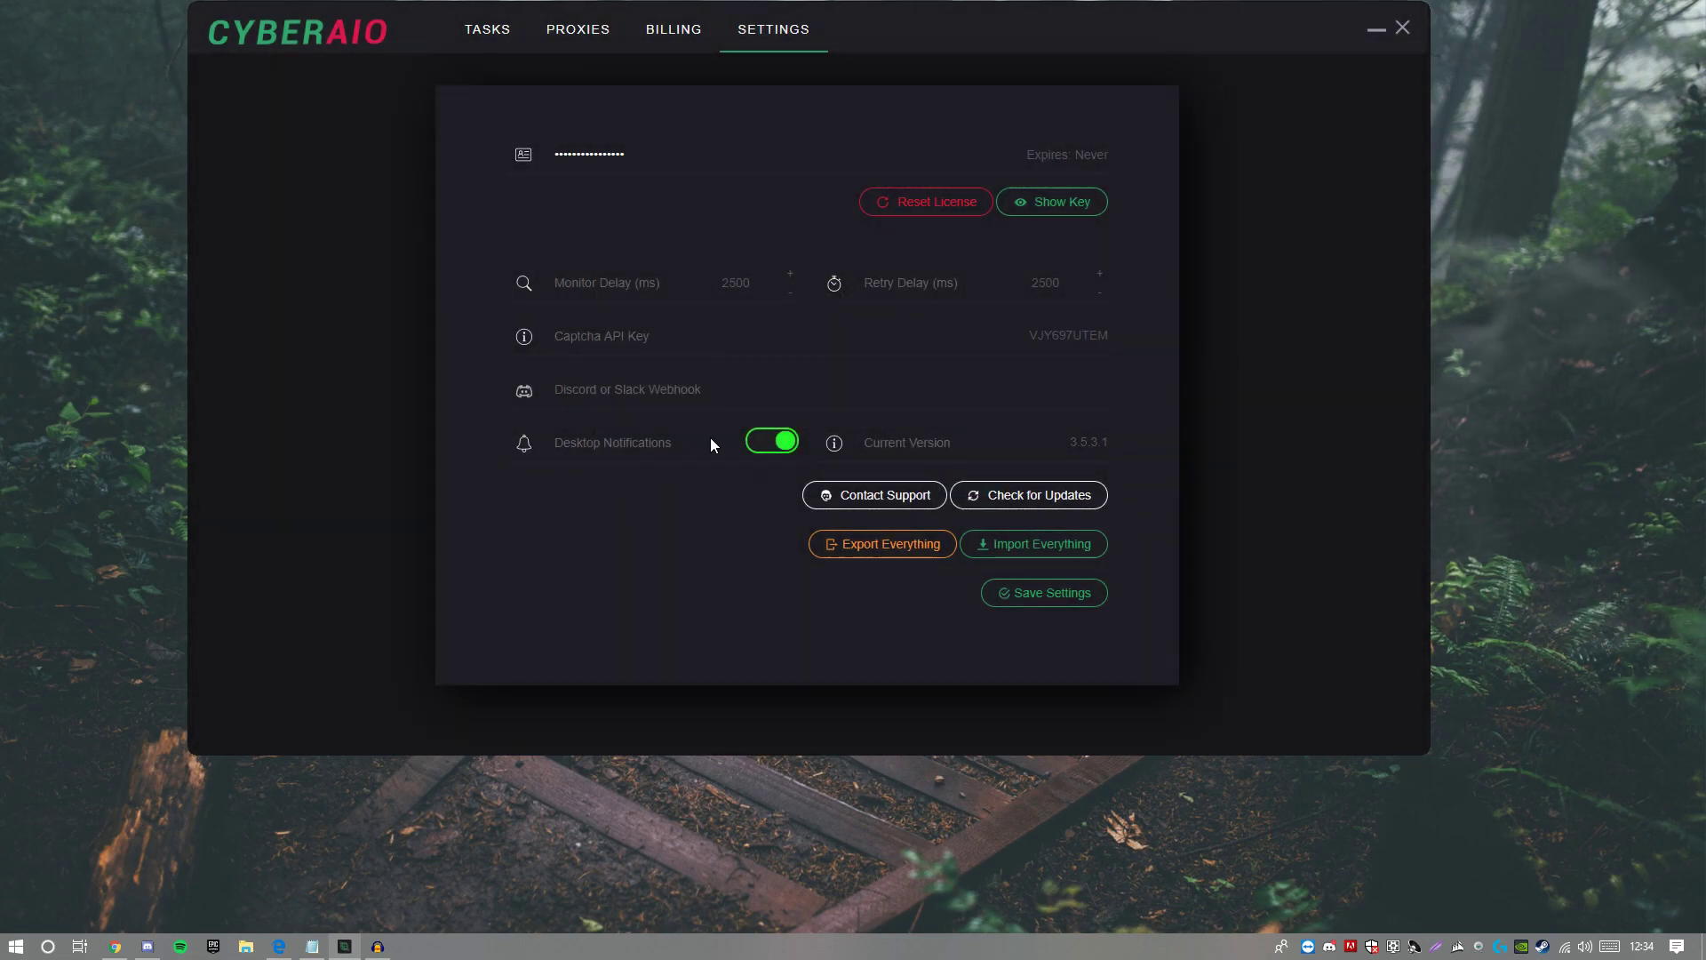
left_click(1037, 595)
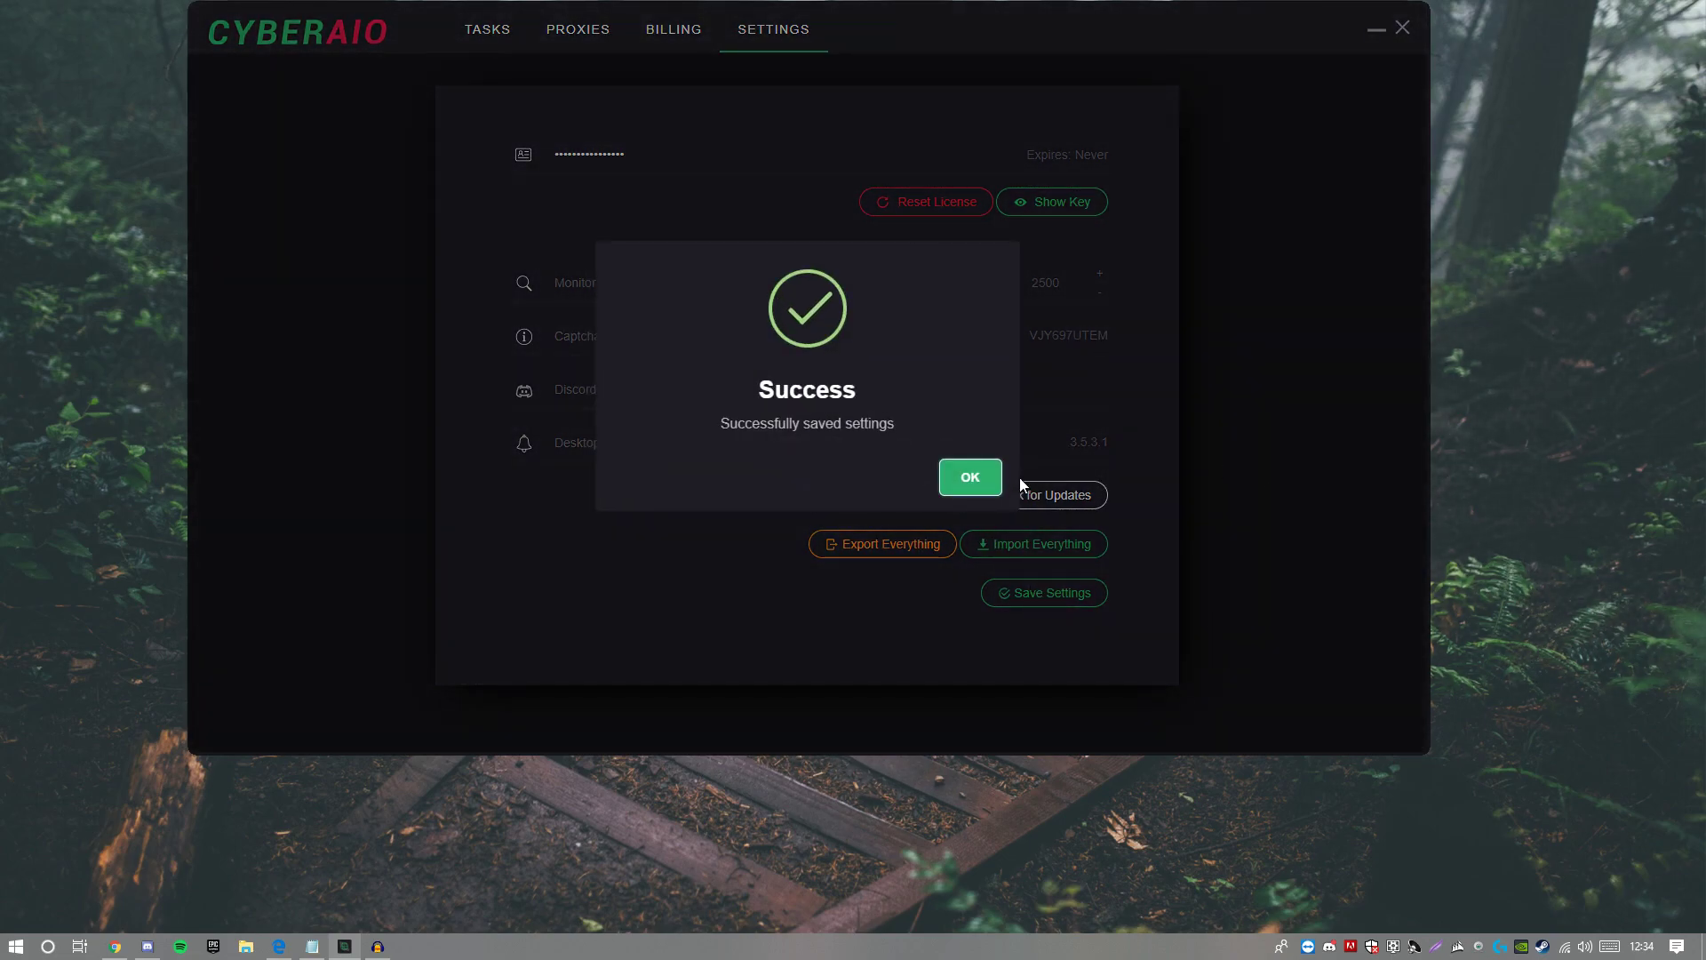
left_click(971, 478)
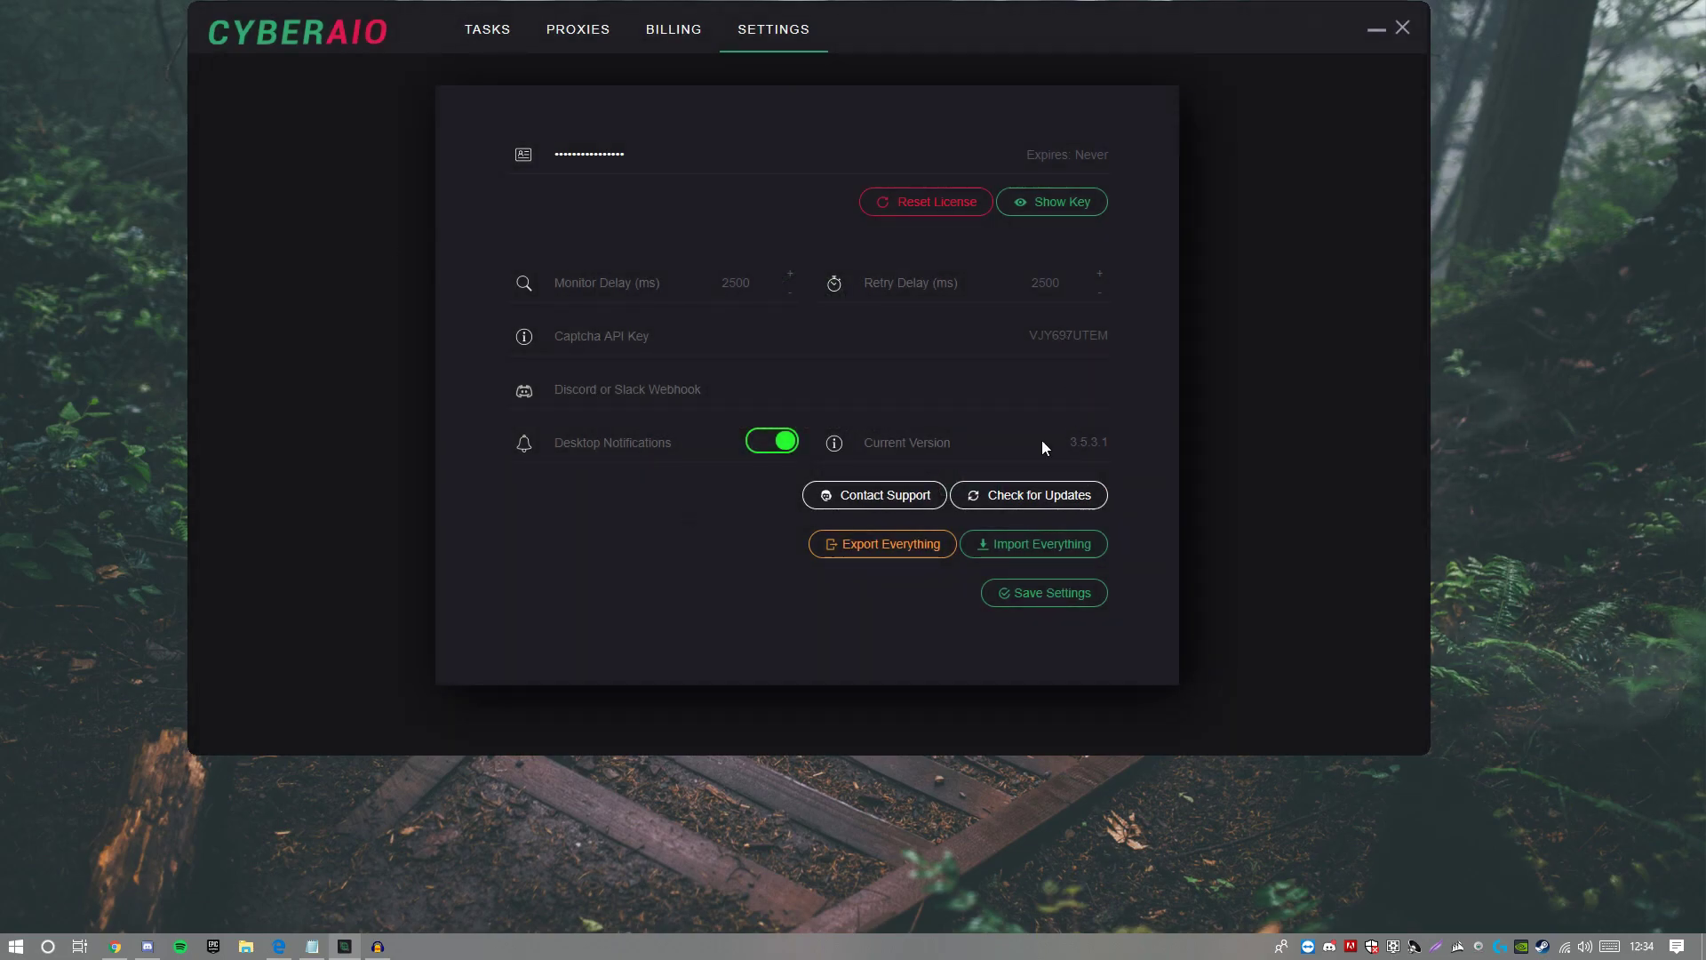
left_click(711, 33)
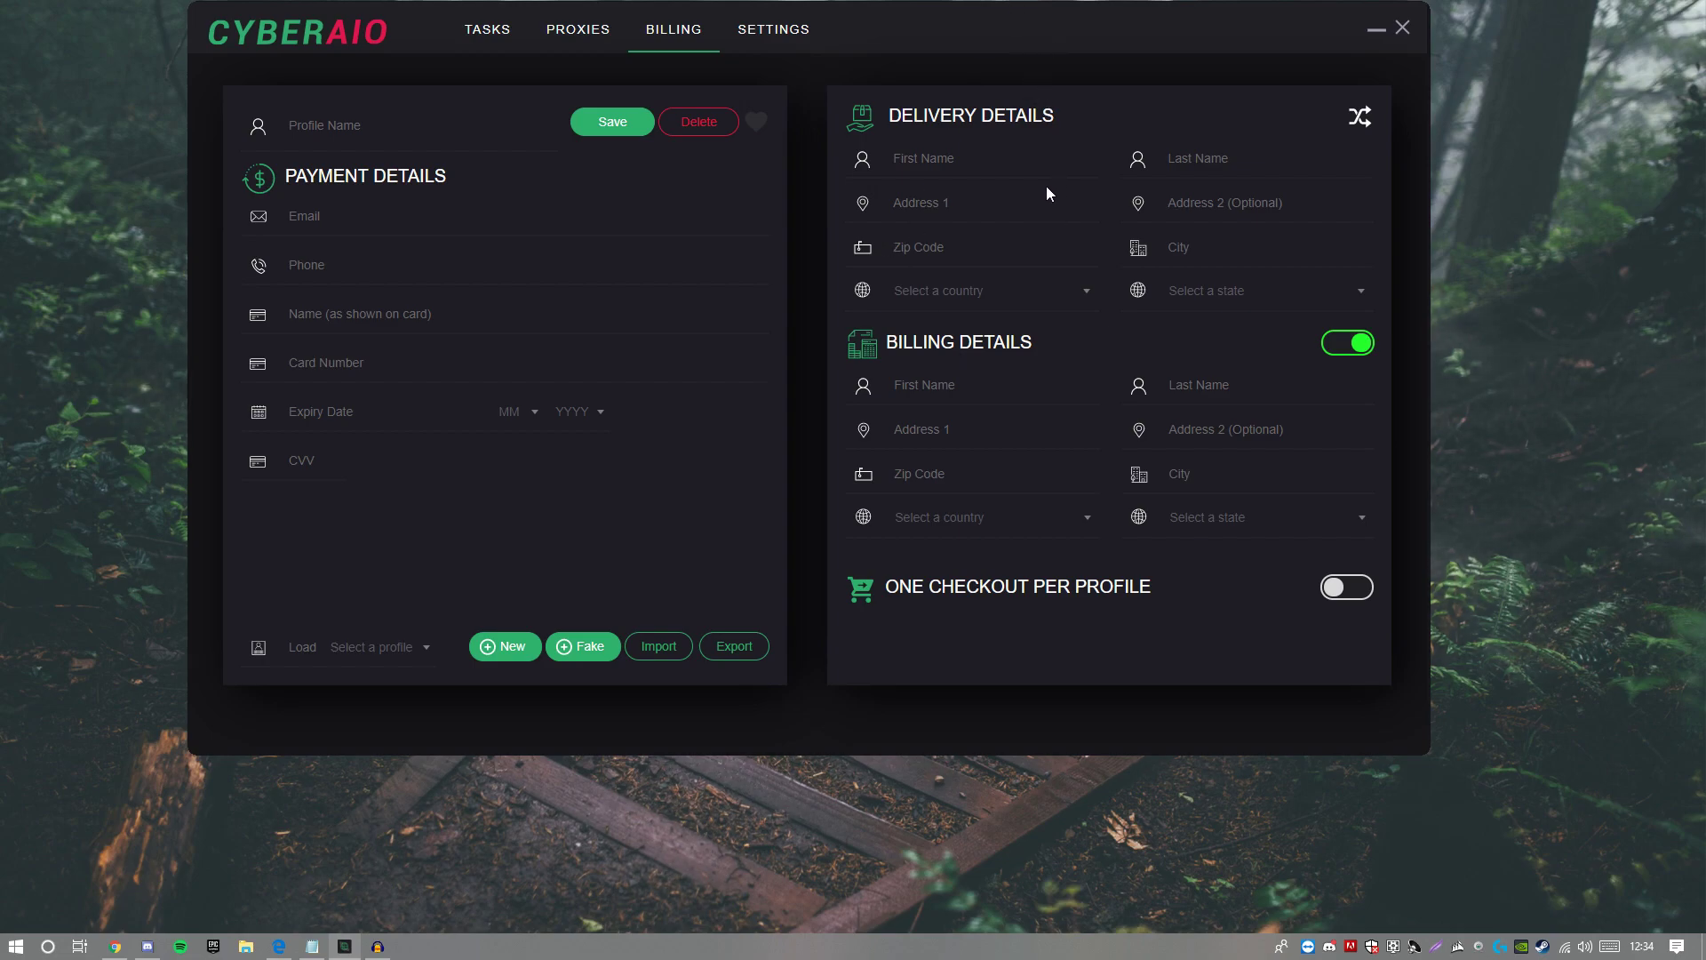
Step: Name the new billing profile 'Test'
left_click(369, 129)
type("tWE")
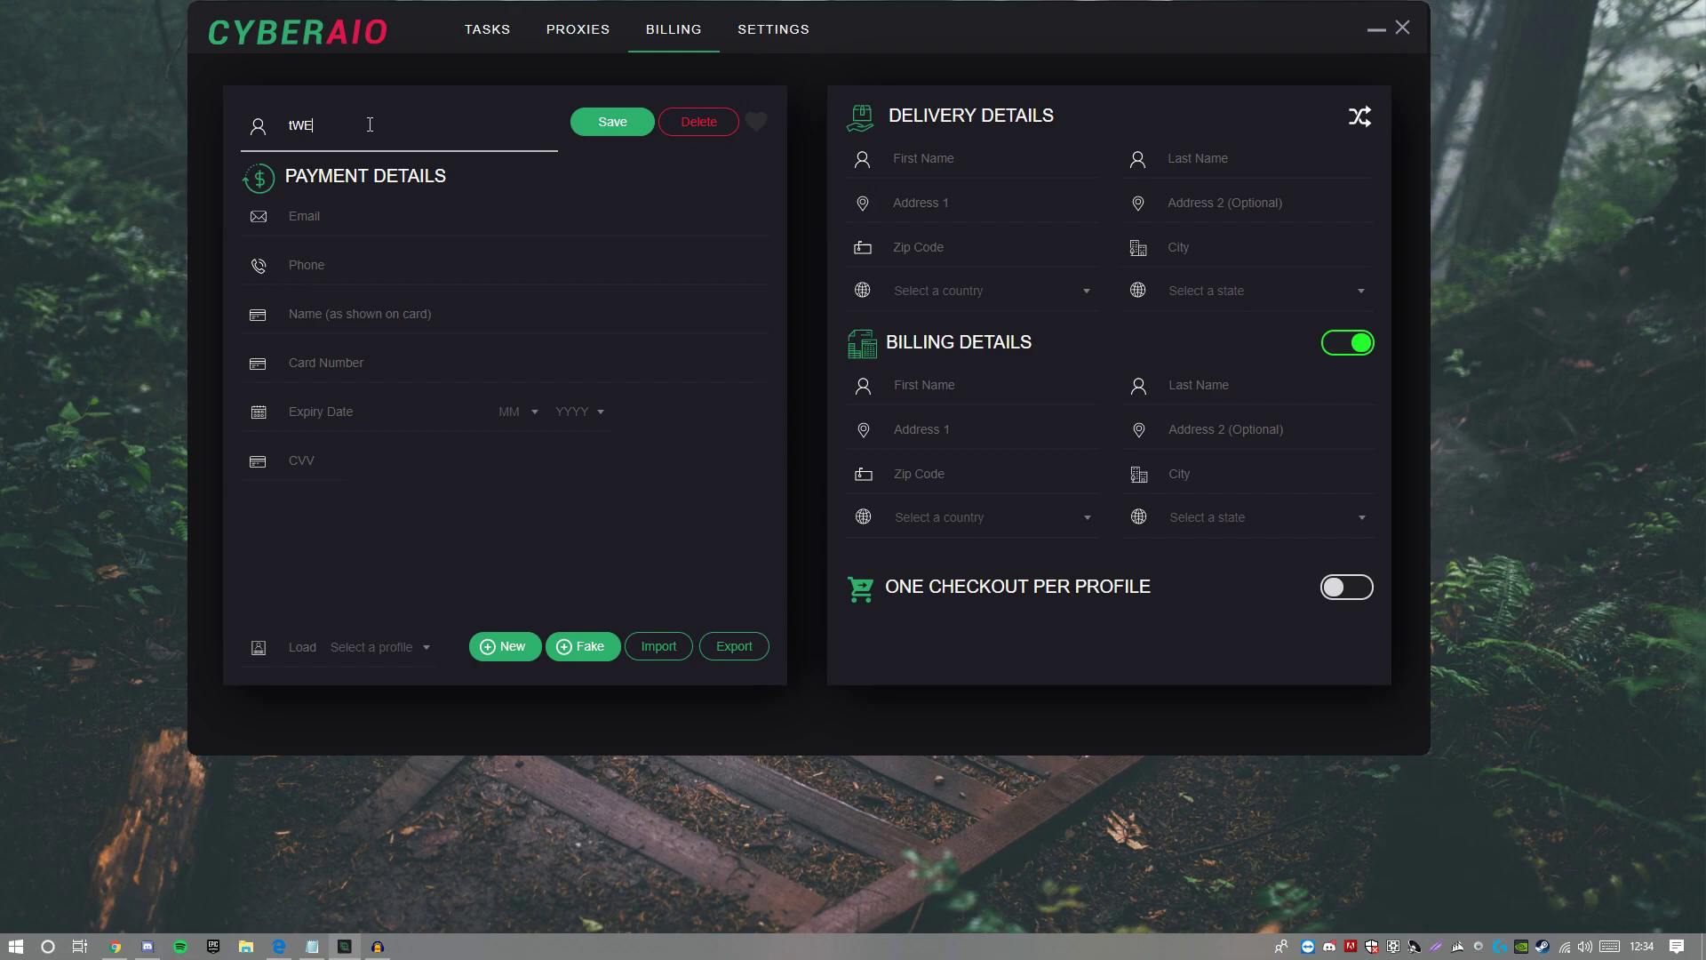
key("BackSpace")
key("BackSpace")
key("BackSpace")
type("Test")
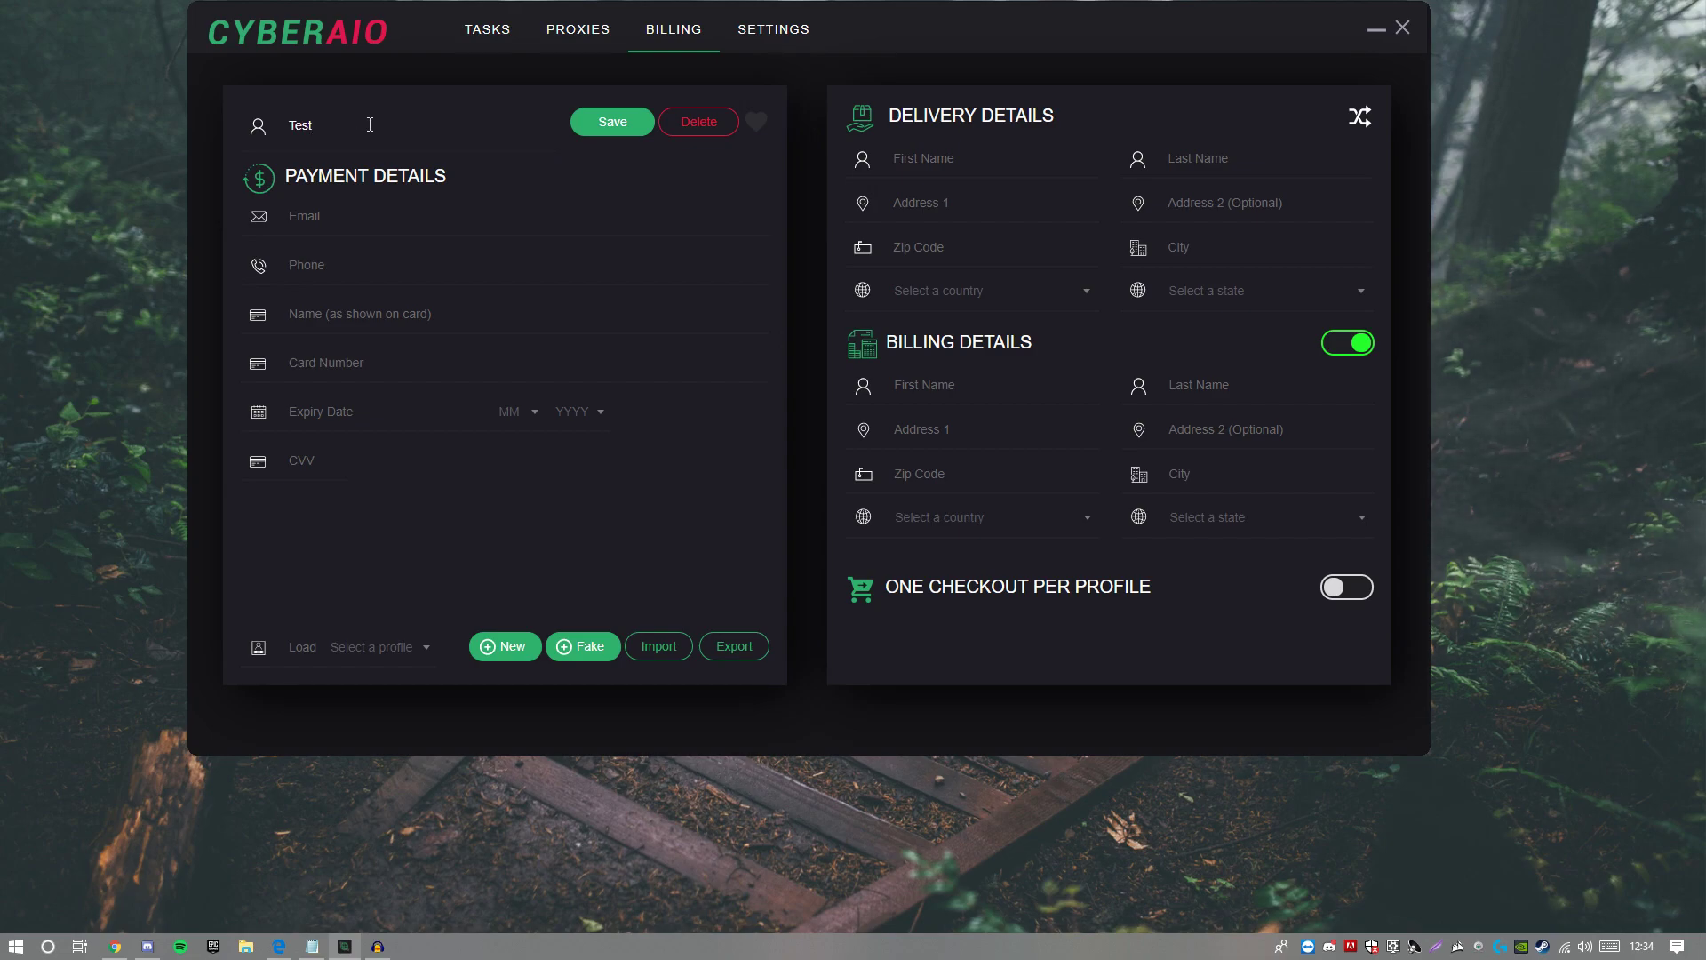
Step: Enter the profile's email, phone number, cardholder name and card number
left_click(398, 216)
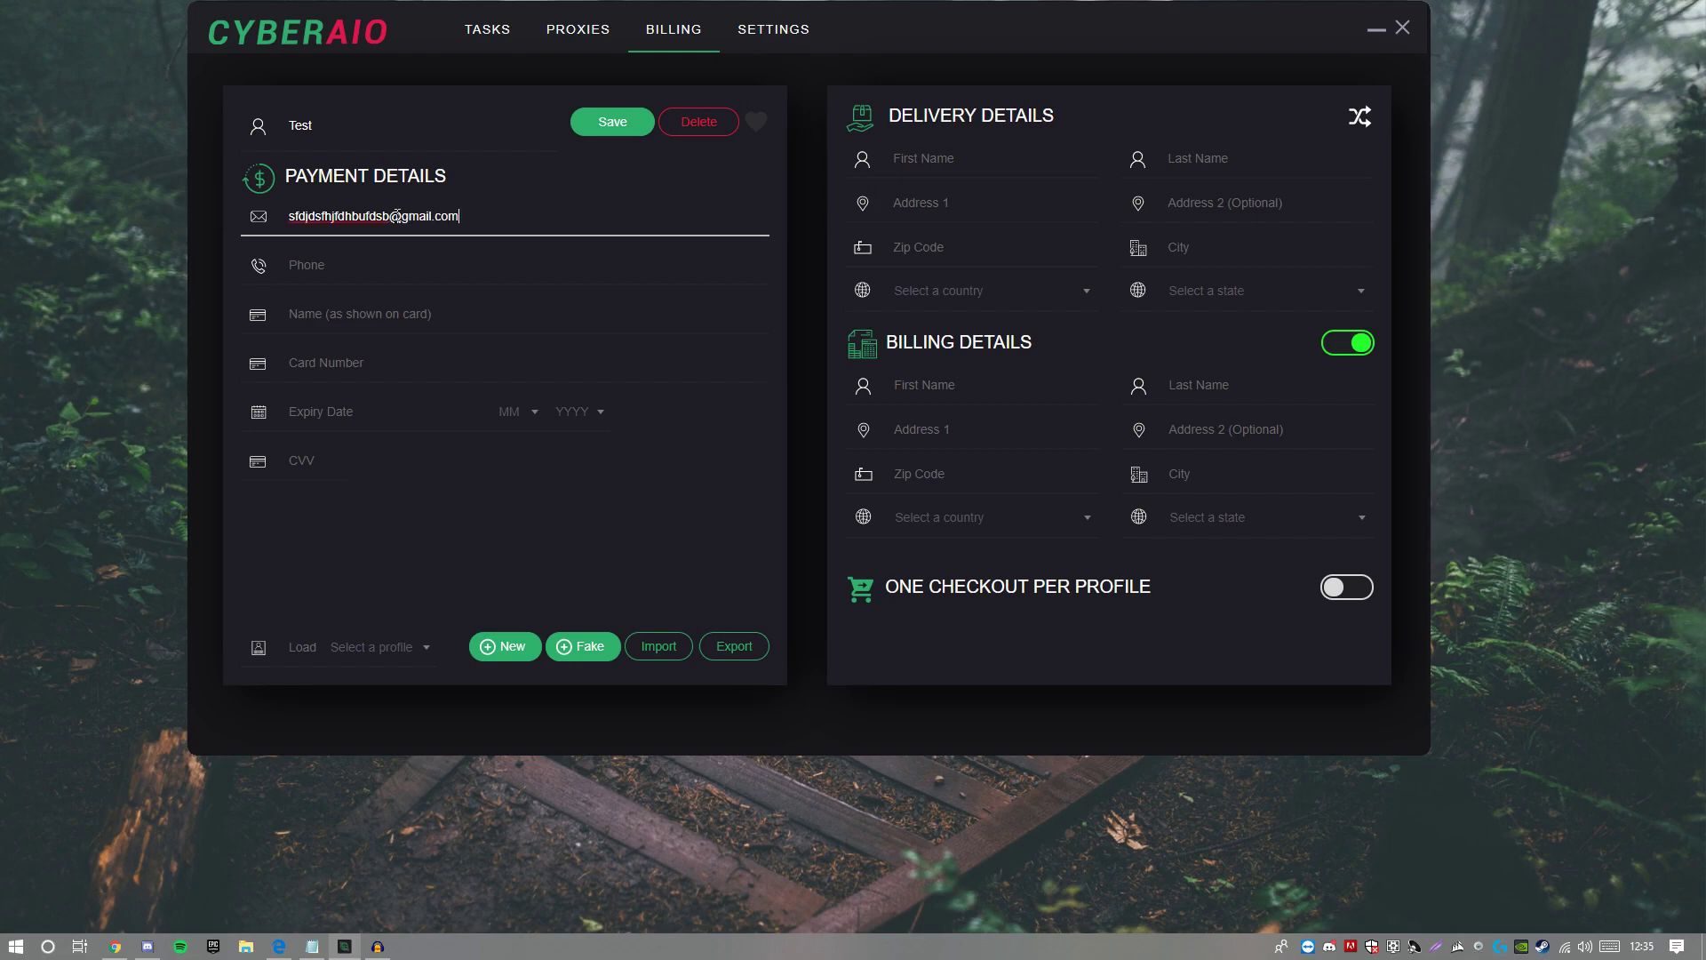
key("Tab")
key("Tab")
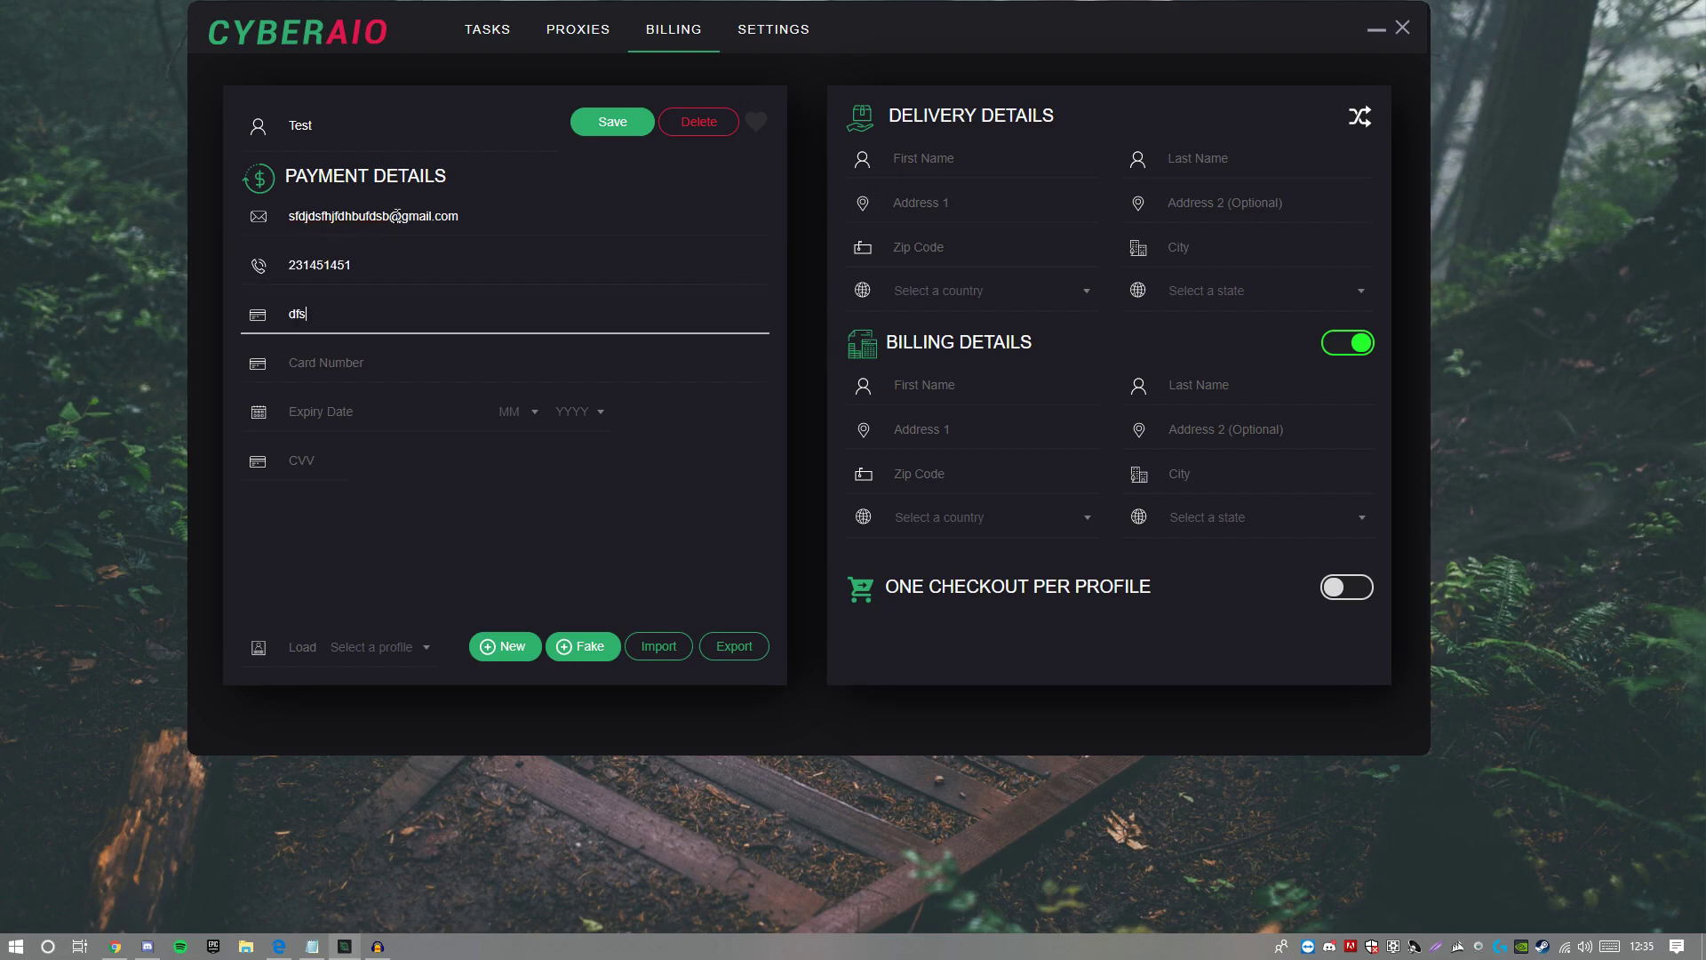
key("Tab")
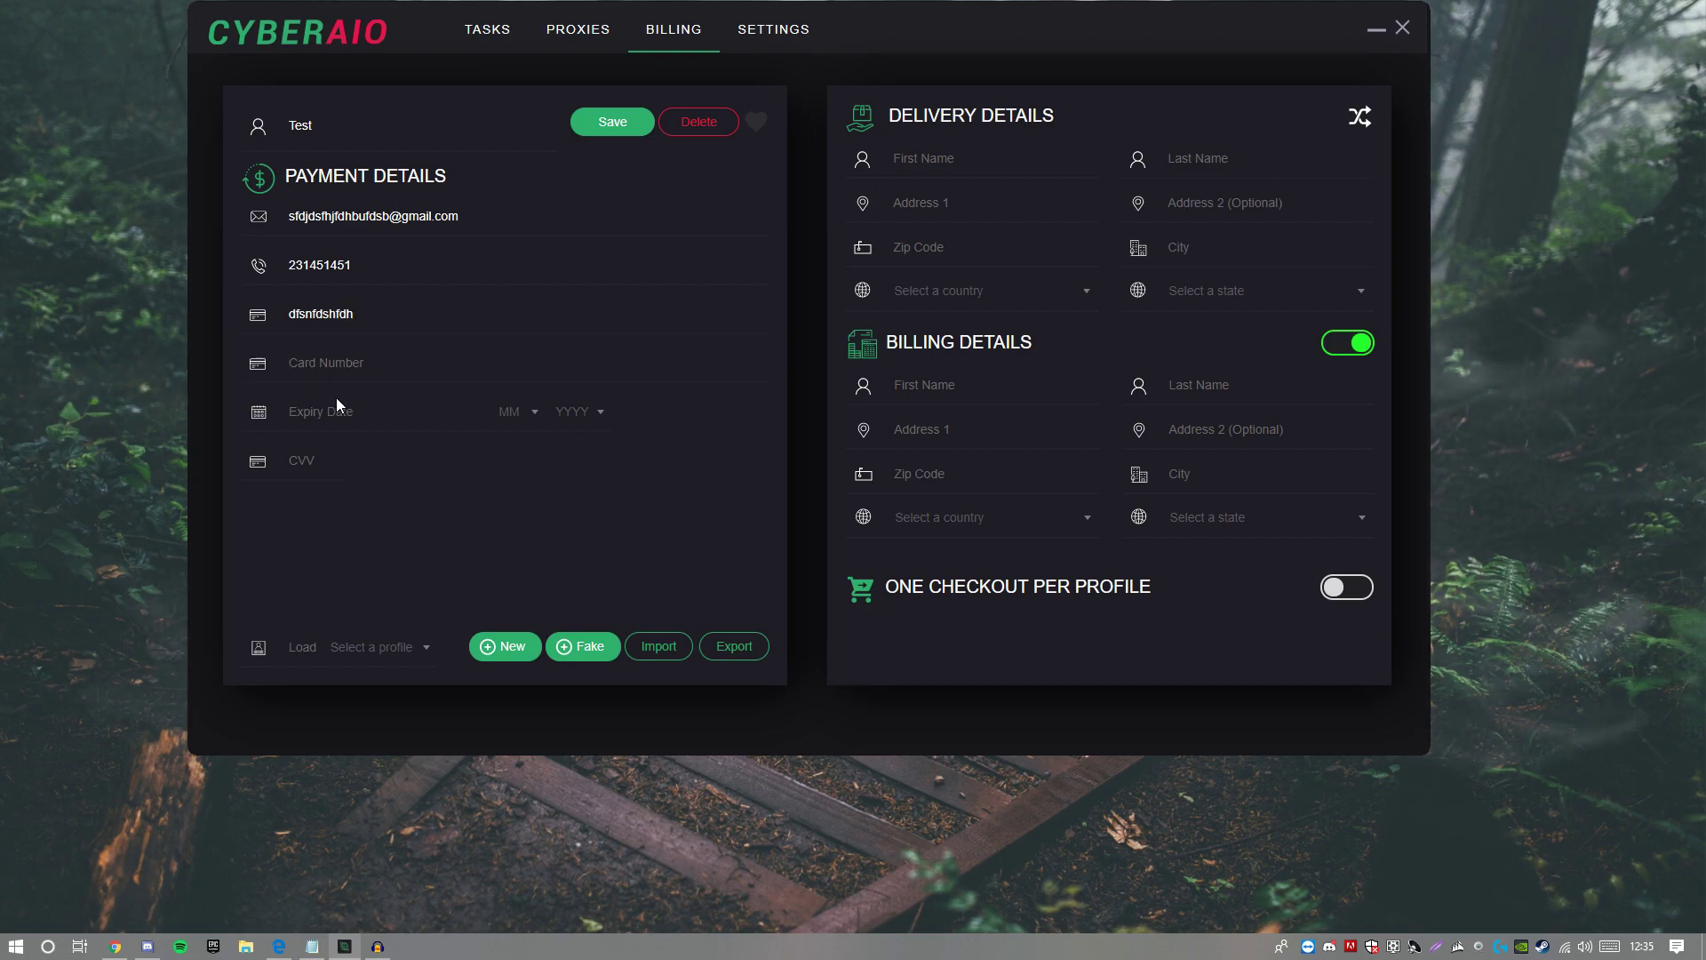
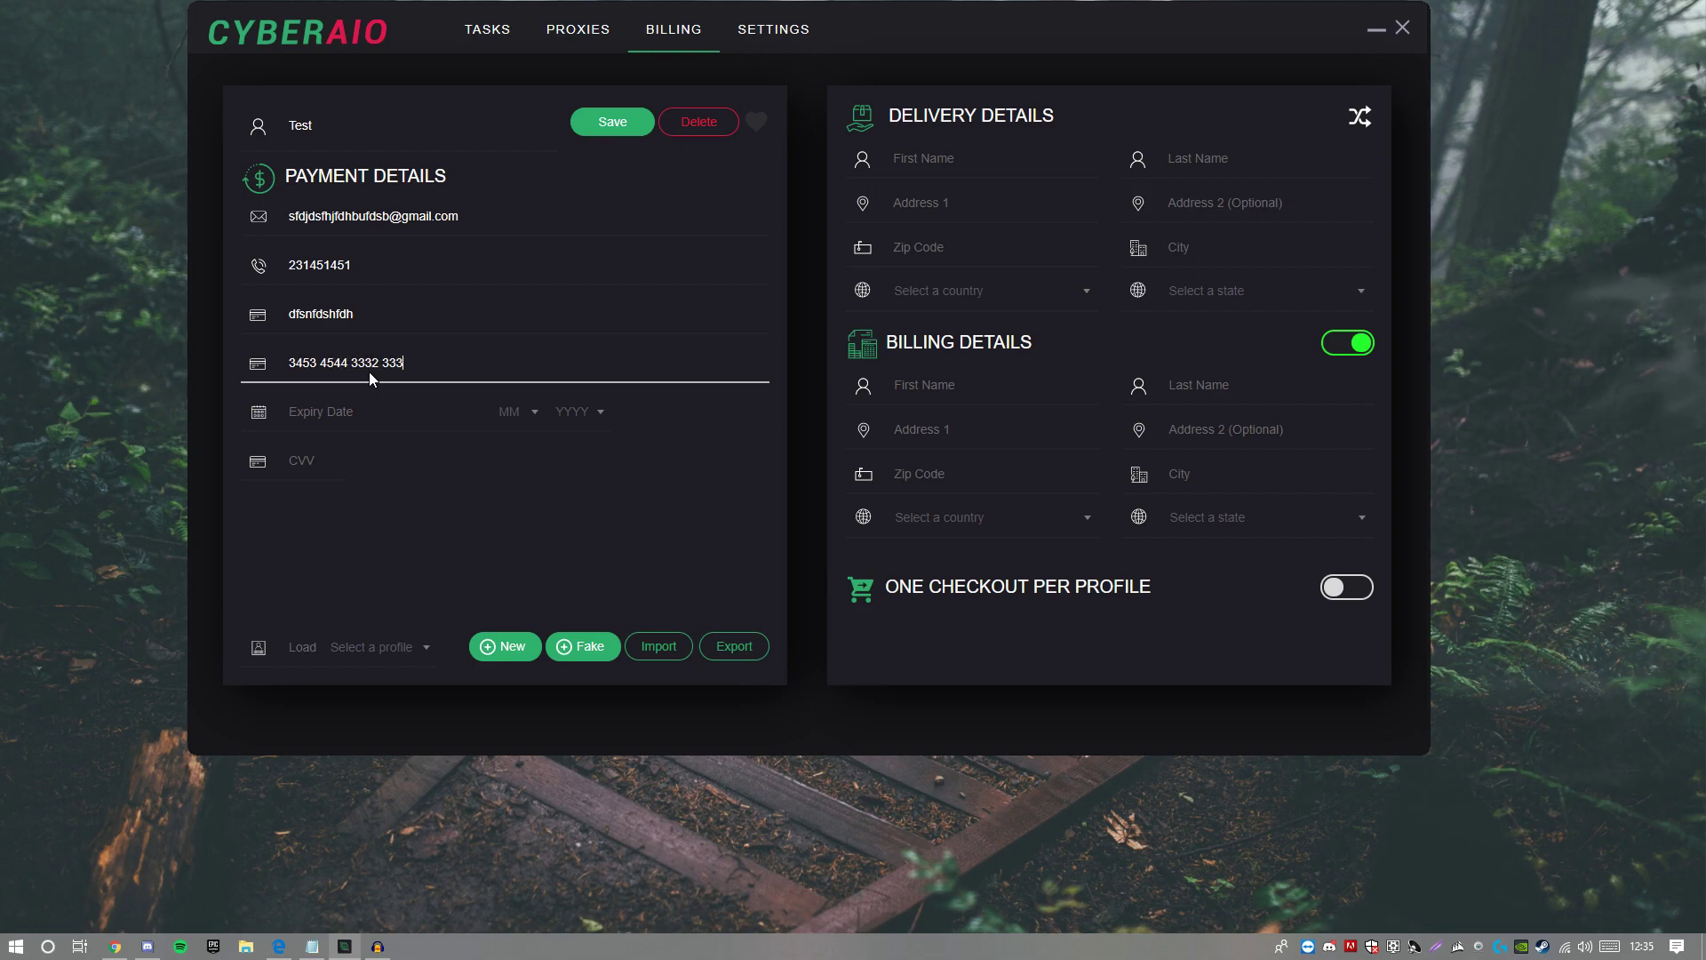
Step: Set the card expiry to 04 / 2022 and enter the CVV
left_click(370, 405)
left_click(508, 412)
left_click(518, 514)
left_click(557, 429)
left_click(573, 552)
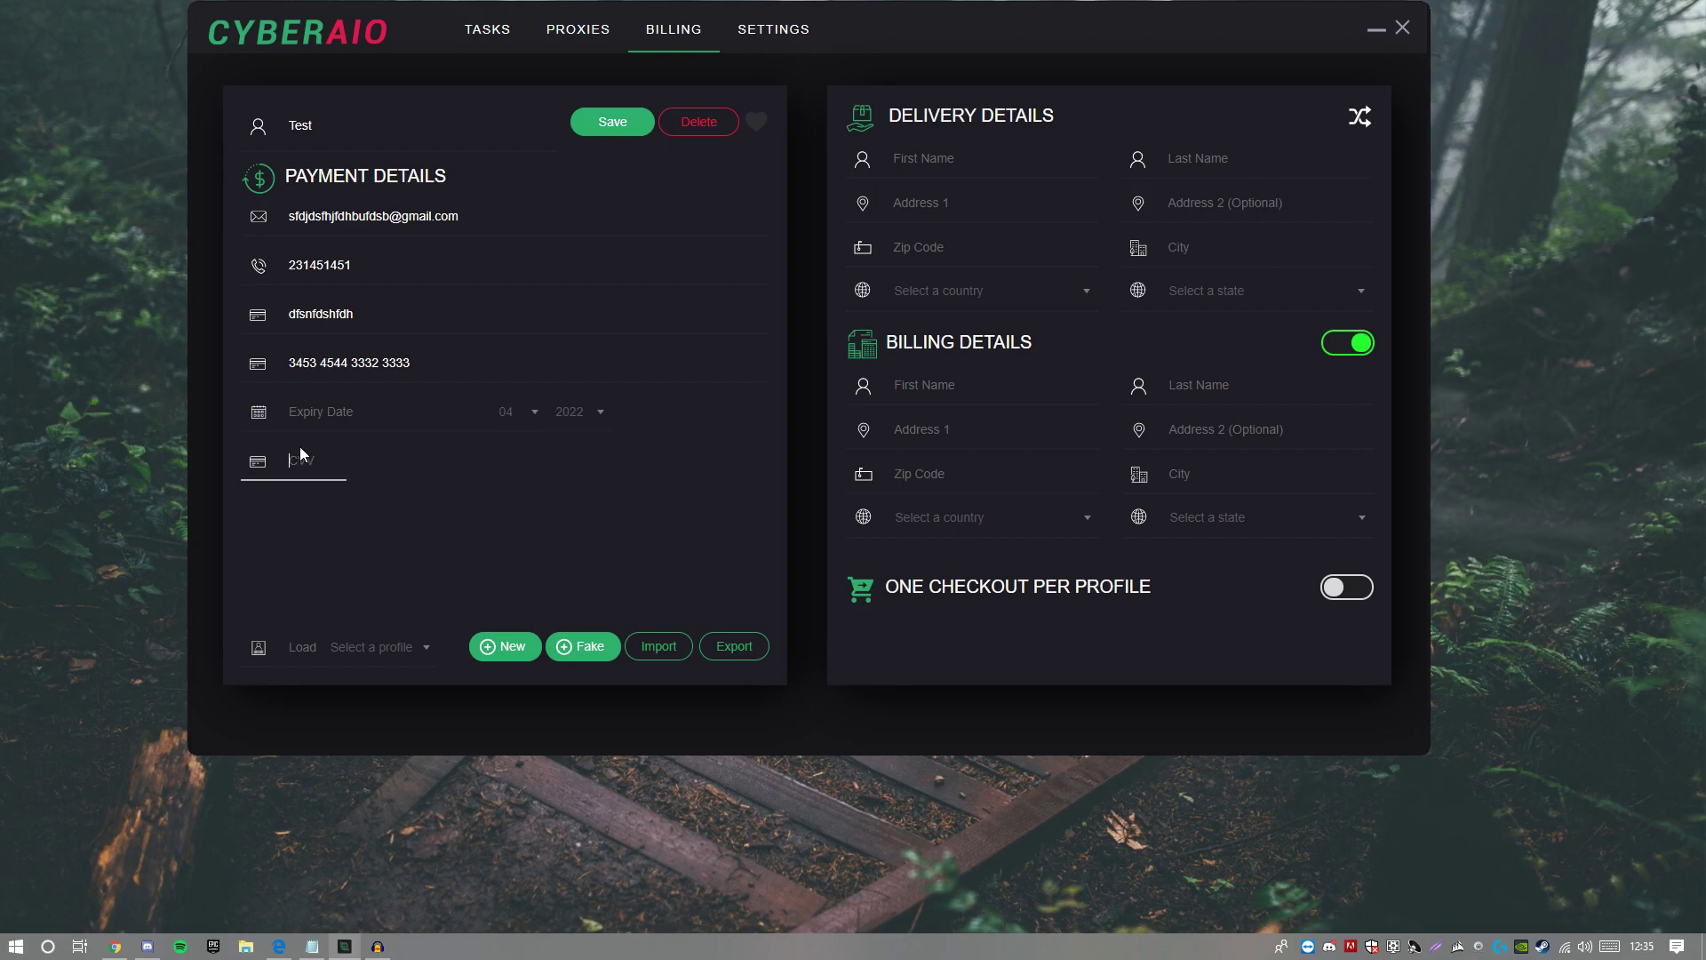
type("454")
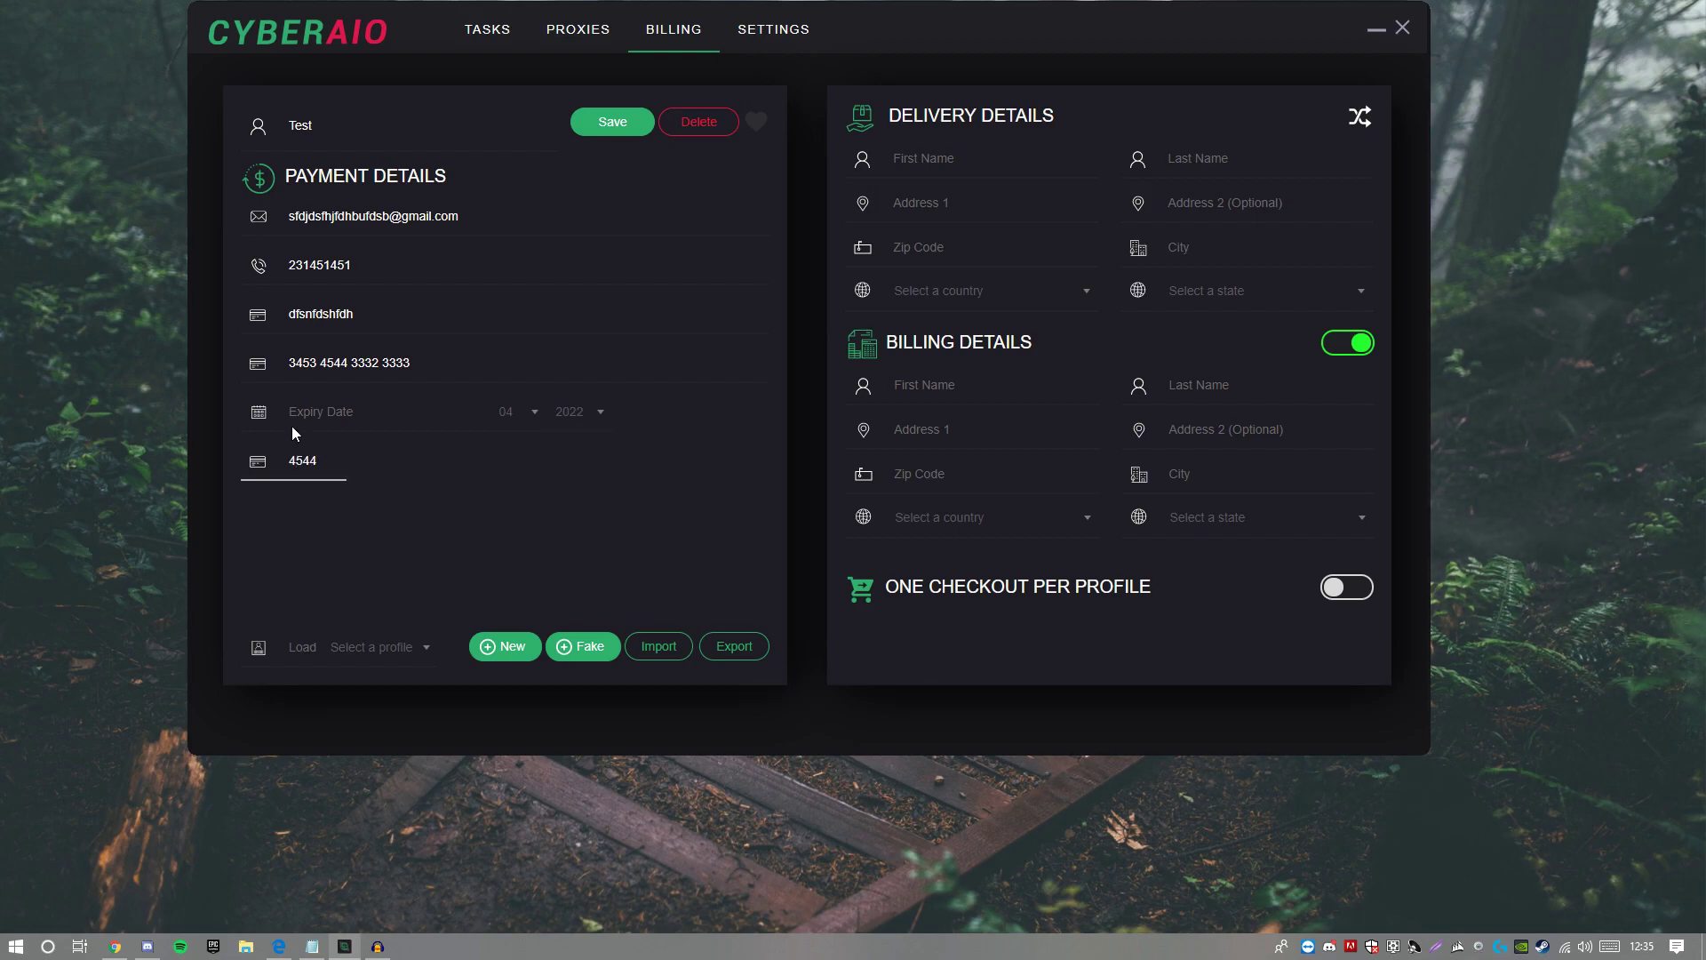
Step: Fill in the delivery name and address fields
left_click(1031, 147)
type("dfdfdf")
left_click(1265, 159)
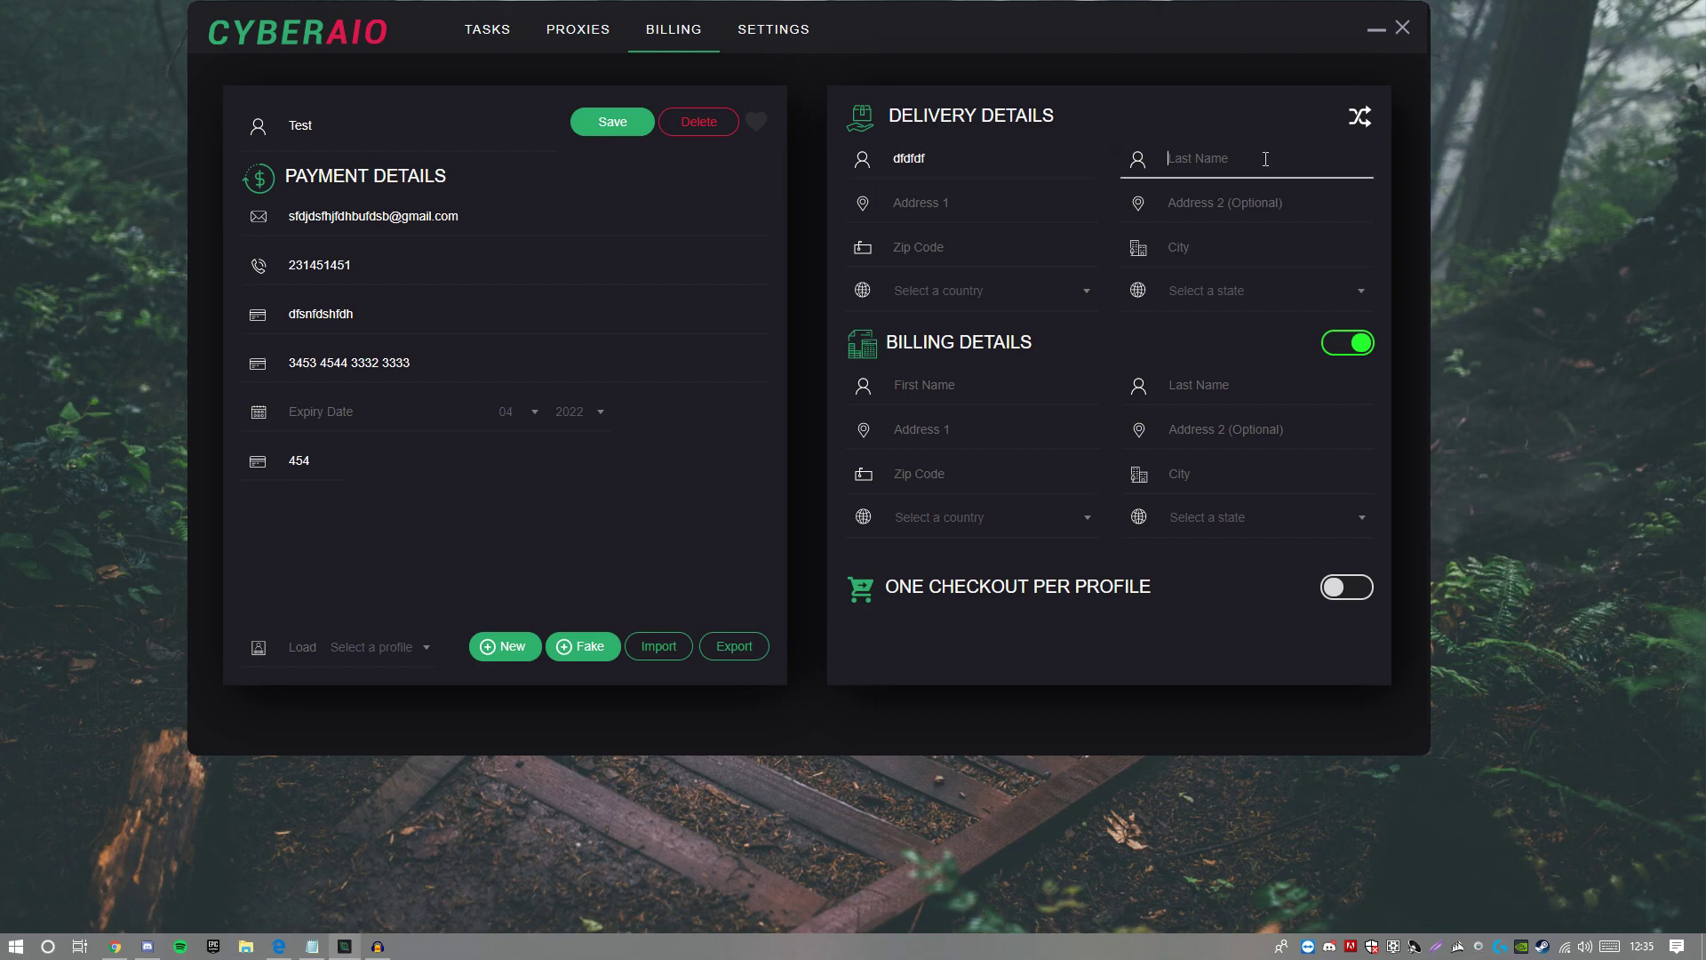
left_click(912, 200)
type("ddddd")
key("Tab")
type("dd")
key("Tab")
type("ddd")
Step: Set the delivery country to United Kingdom and turn off separate billing details
left_click(951, 293)
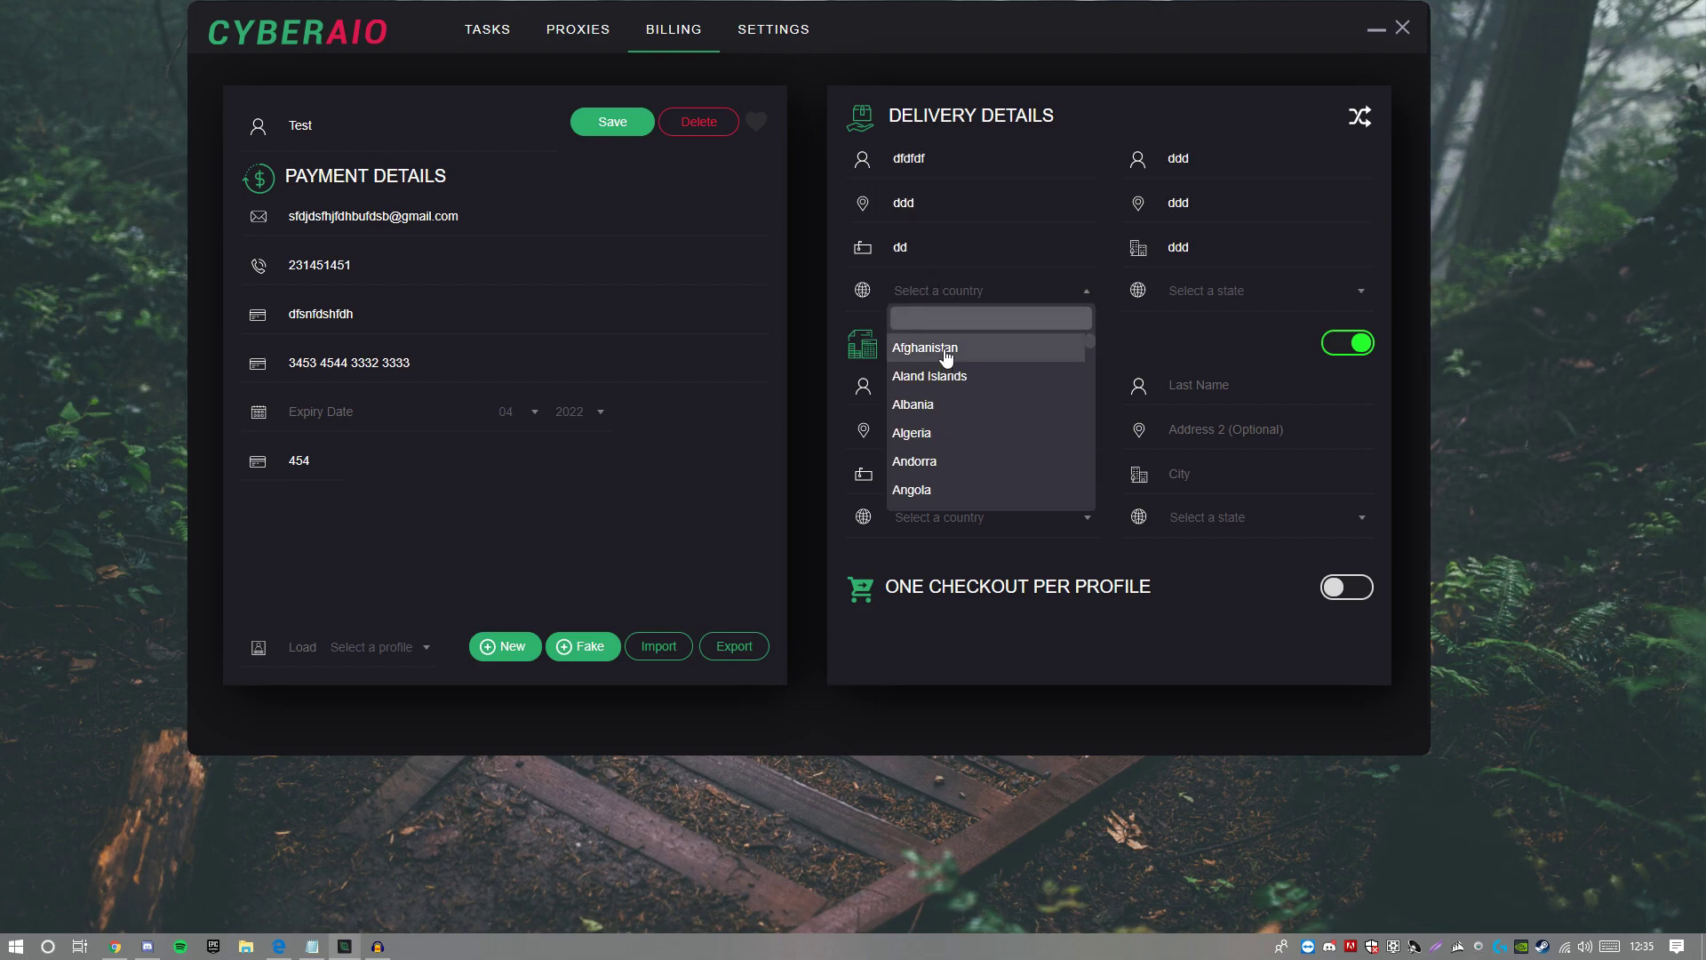
type("uni")
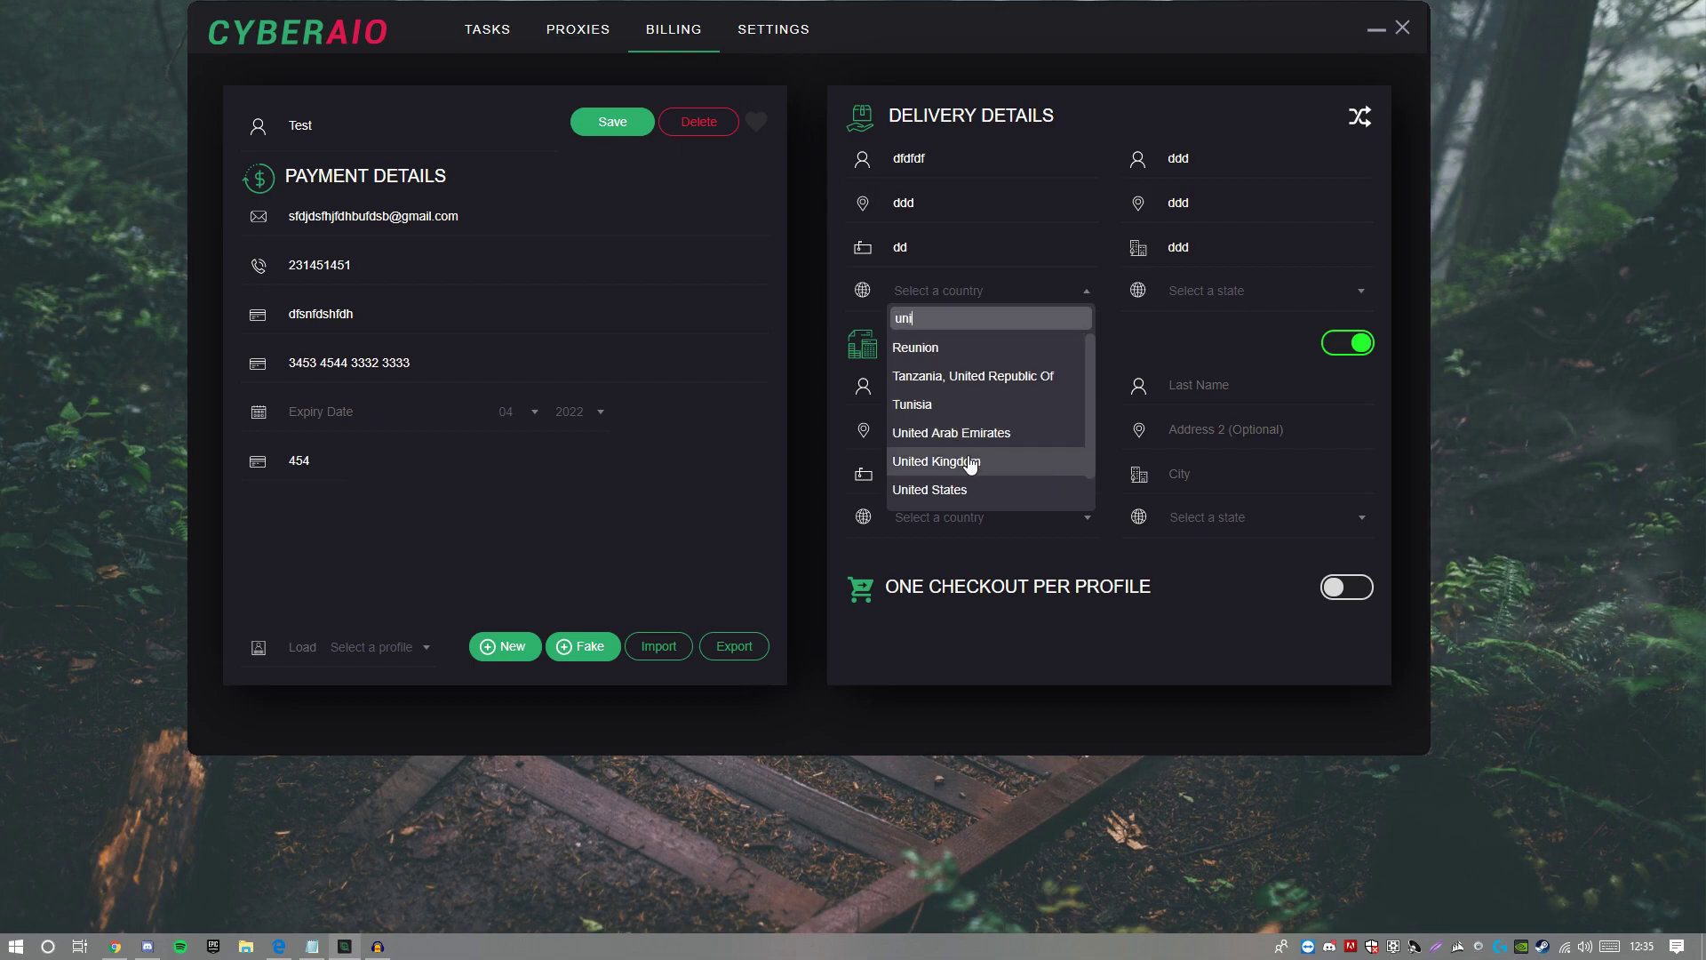
left_click(964, 462)
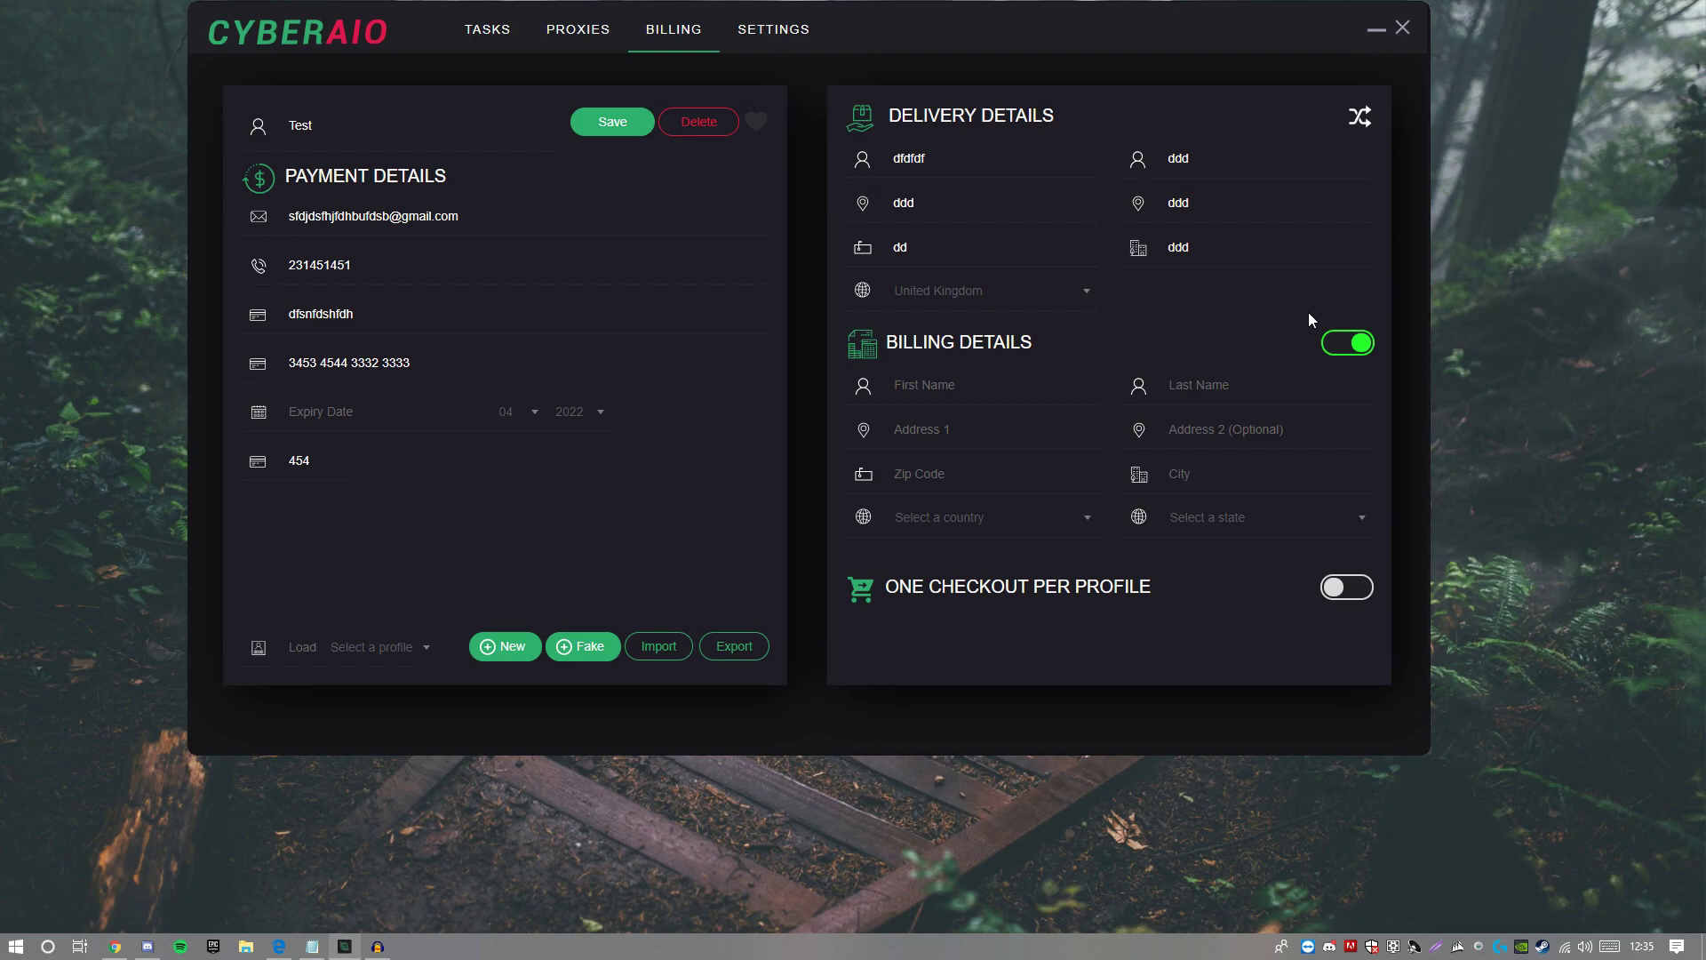
left_click(1348, 342)
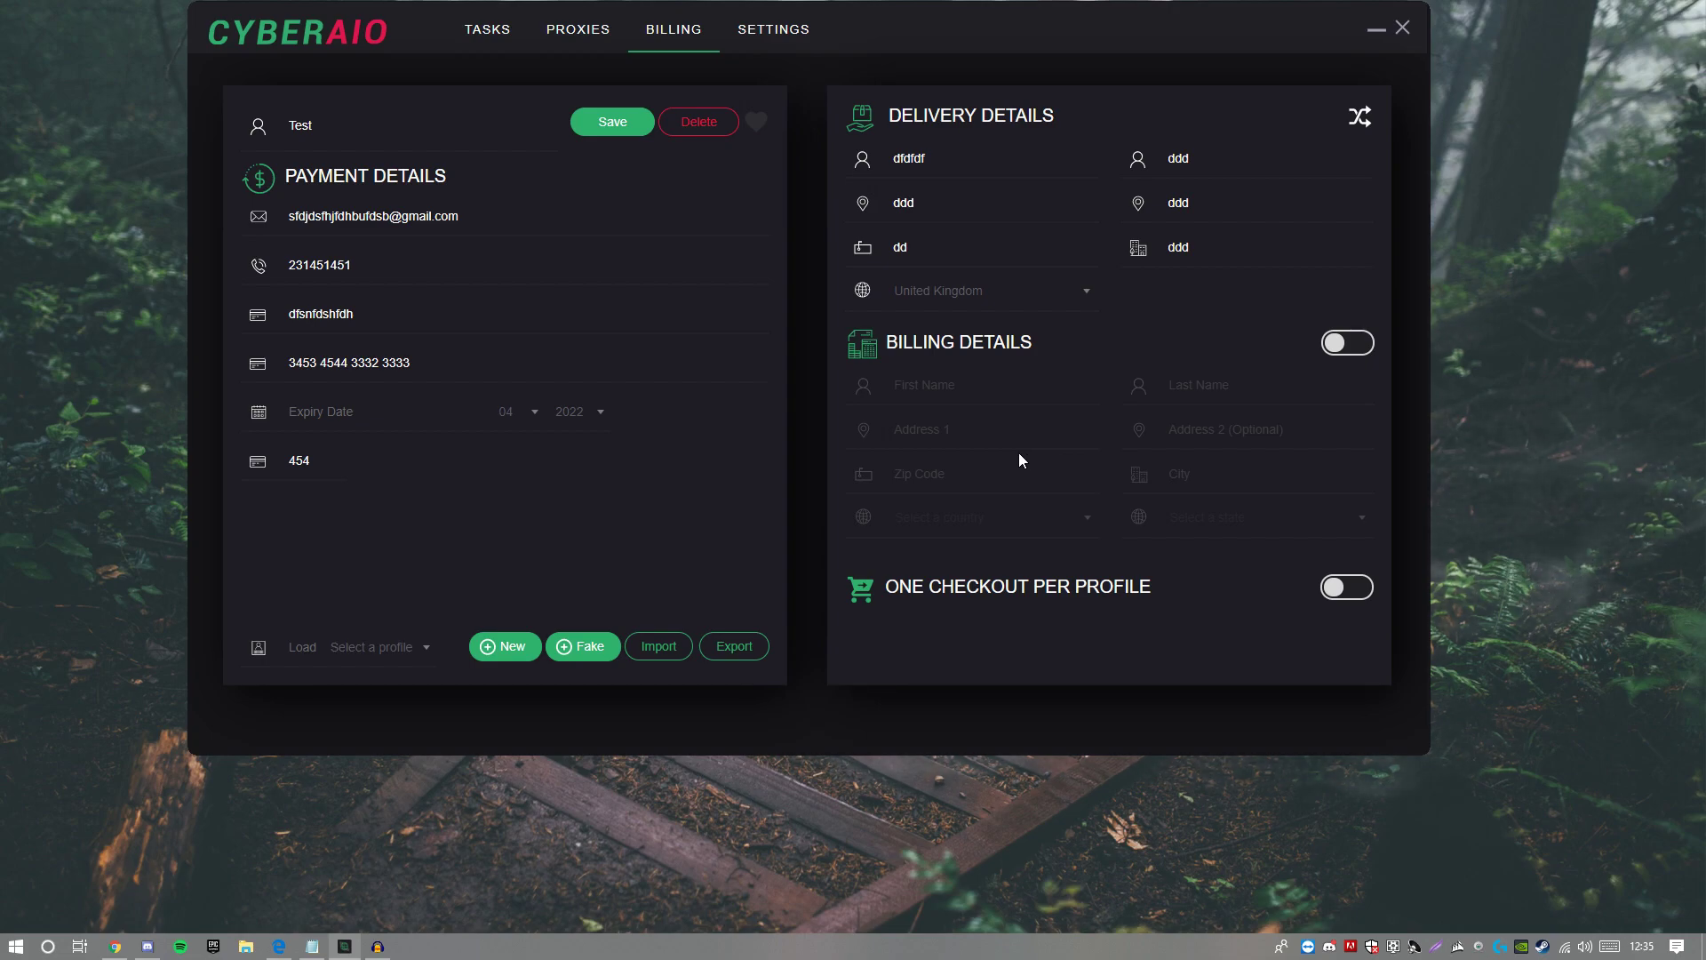
Step: Save the Test profile, check it in the saved-profile list, and move to Proxies
left_click(607, 121)
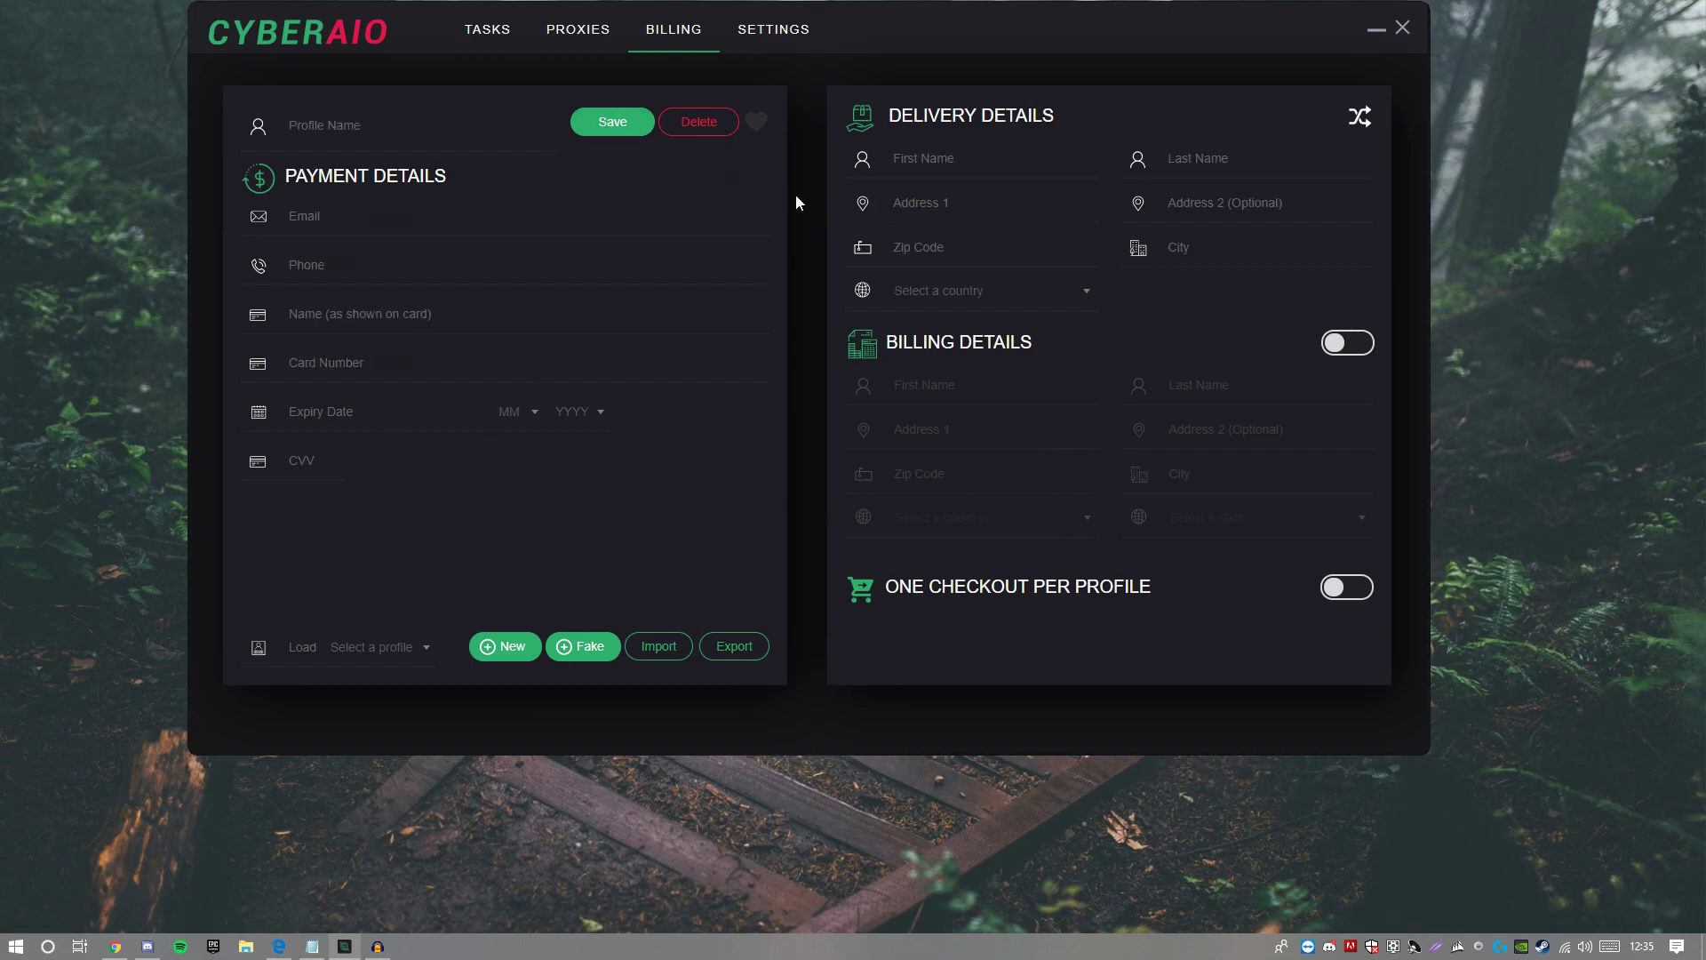
left_click(395, 661)
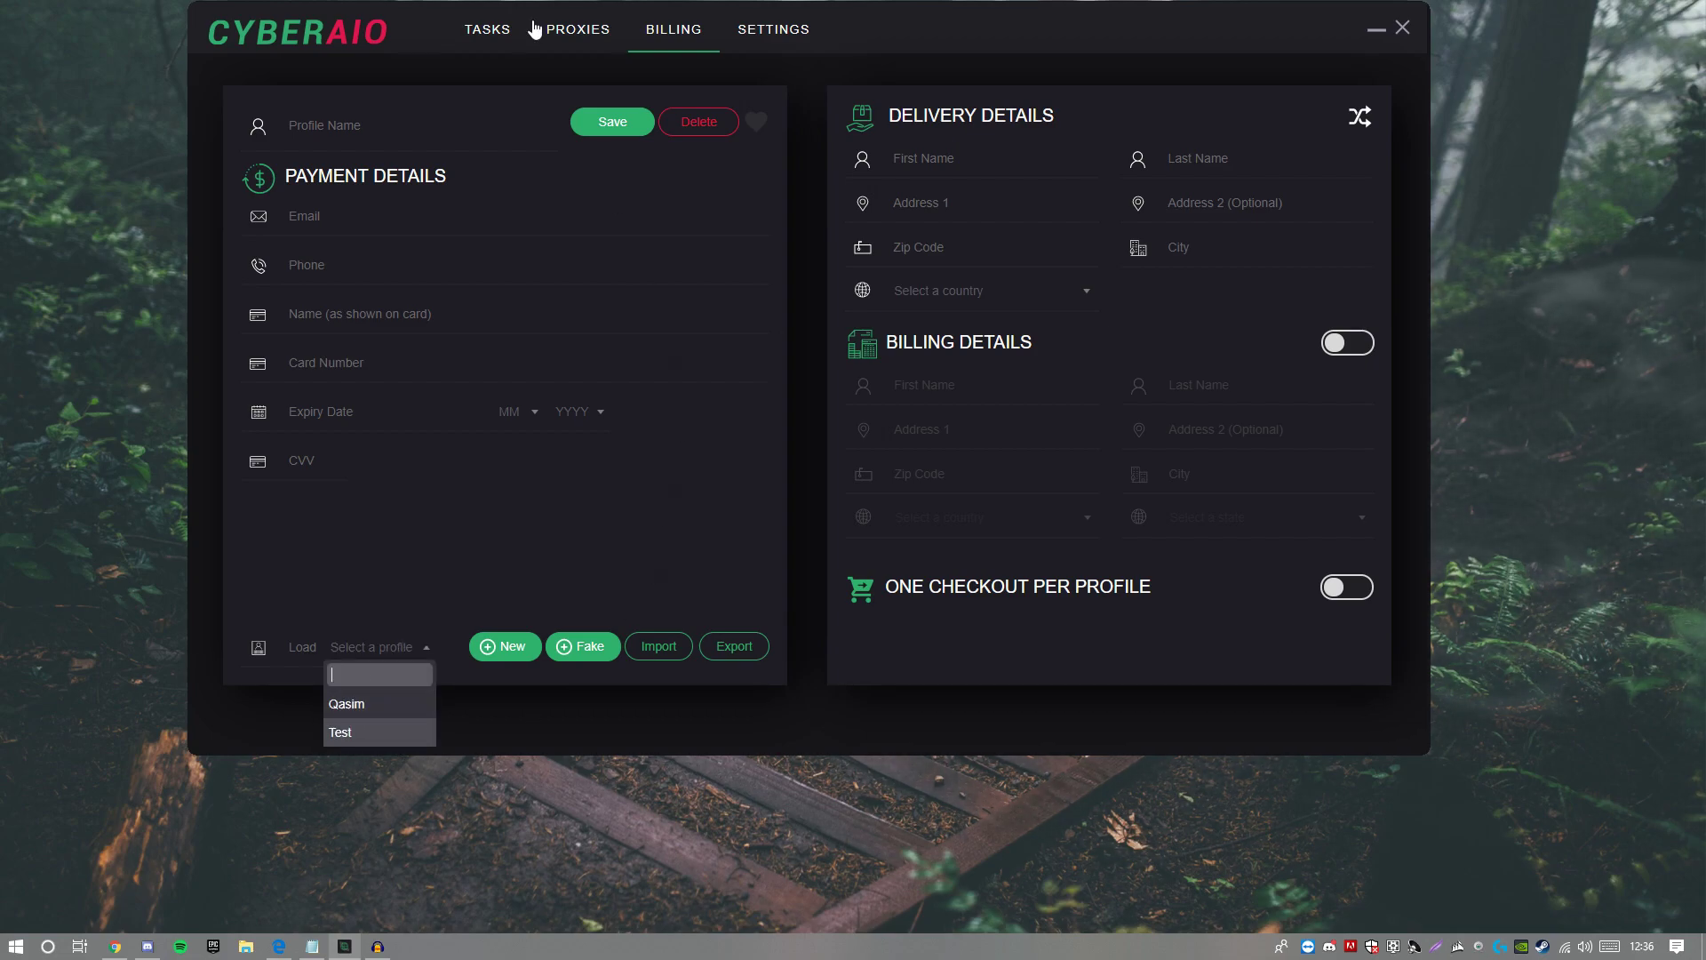
left_click(559, 38)
left_click(559, 38)
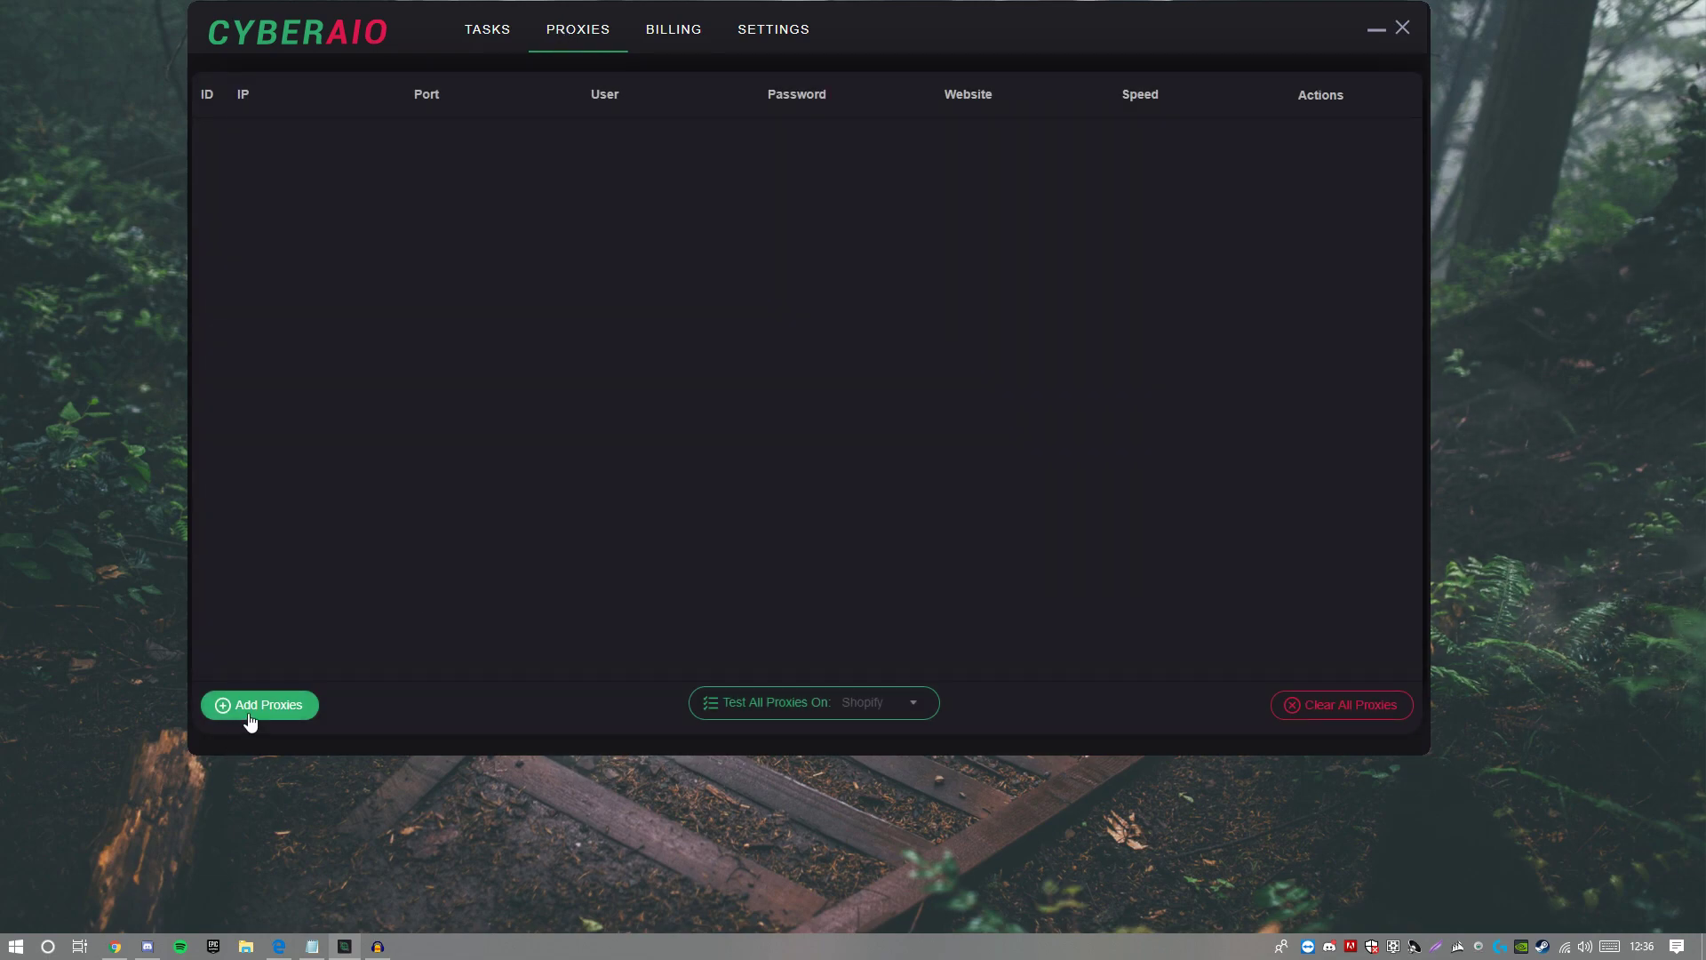
left_click(891, 707)
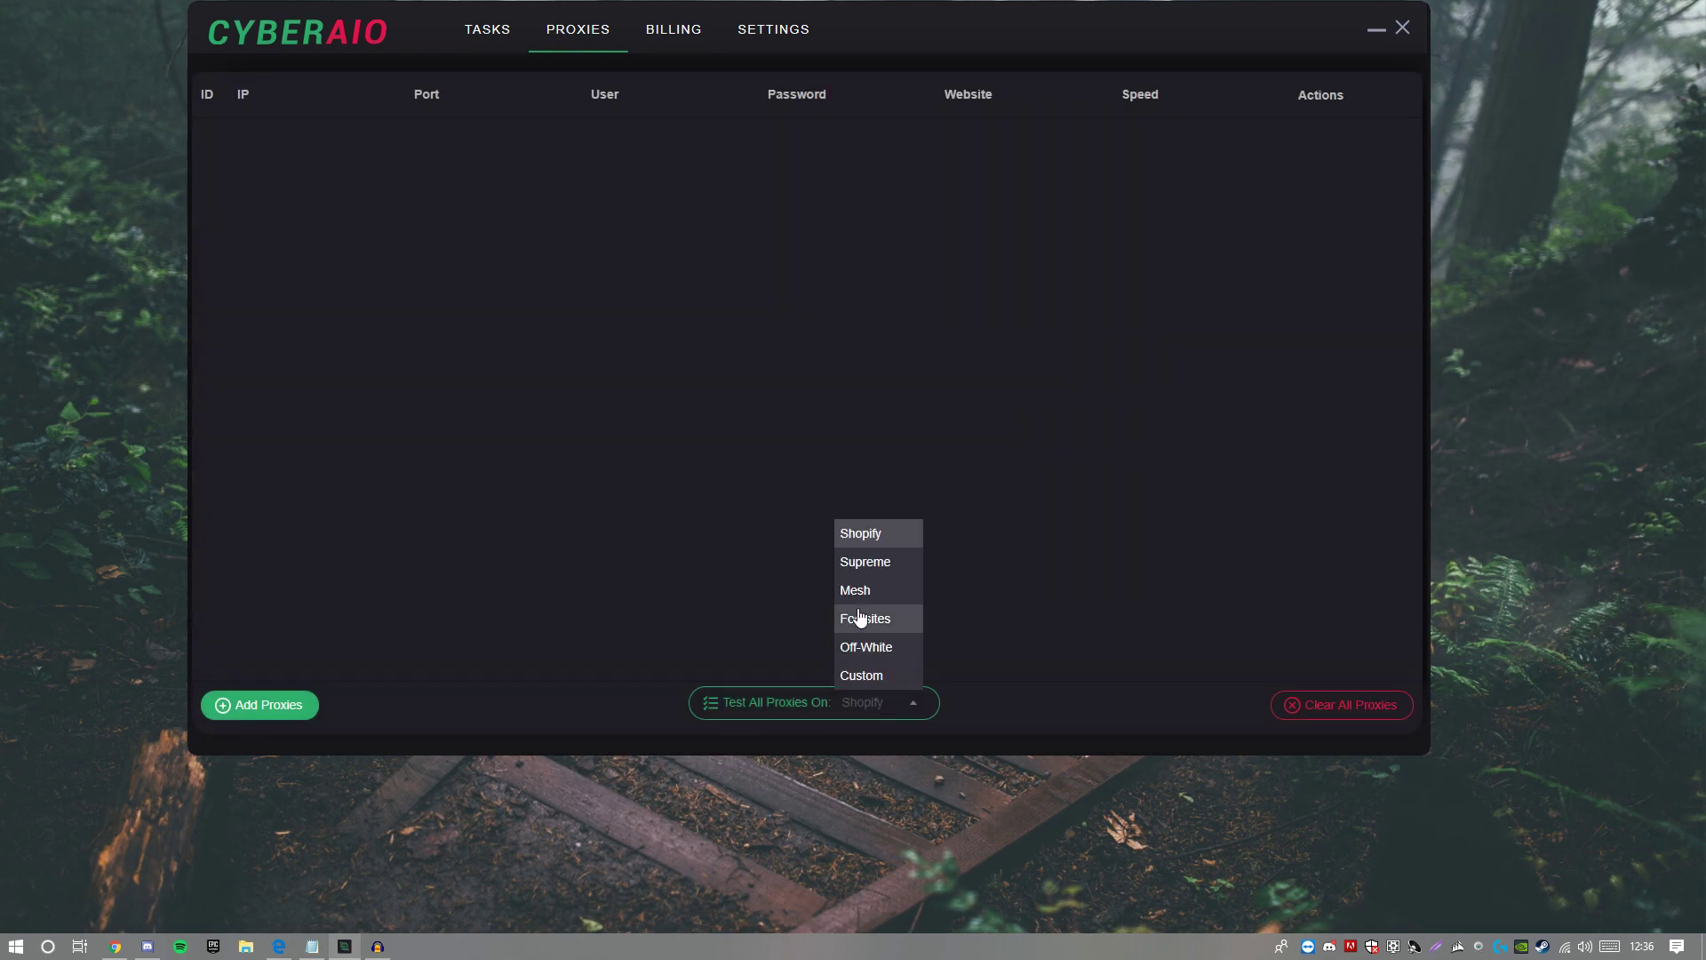
left_click(863, 542)
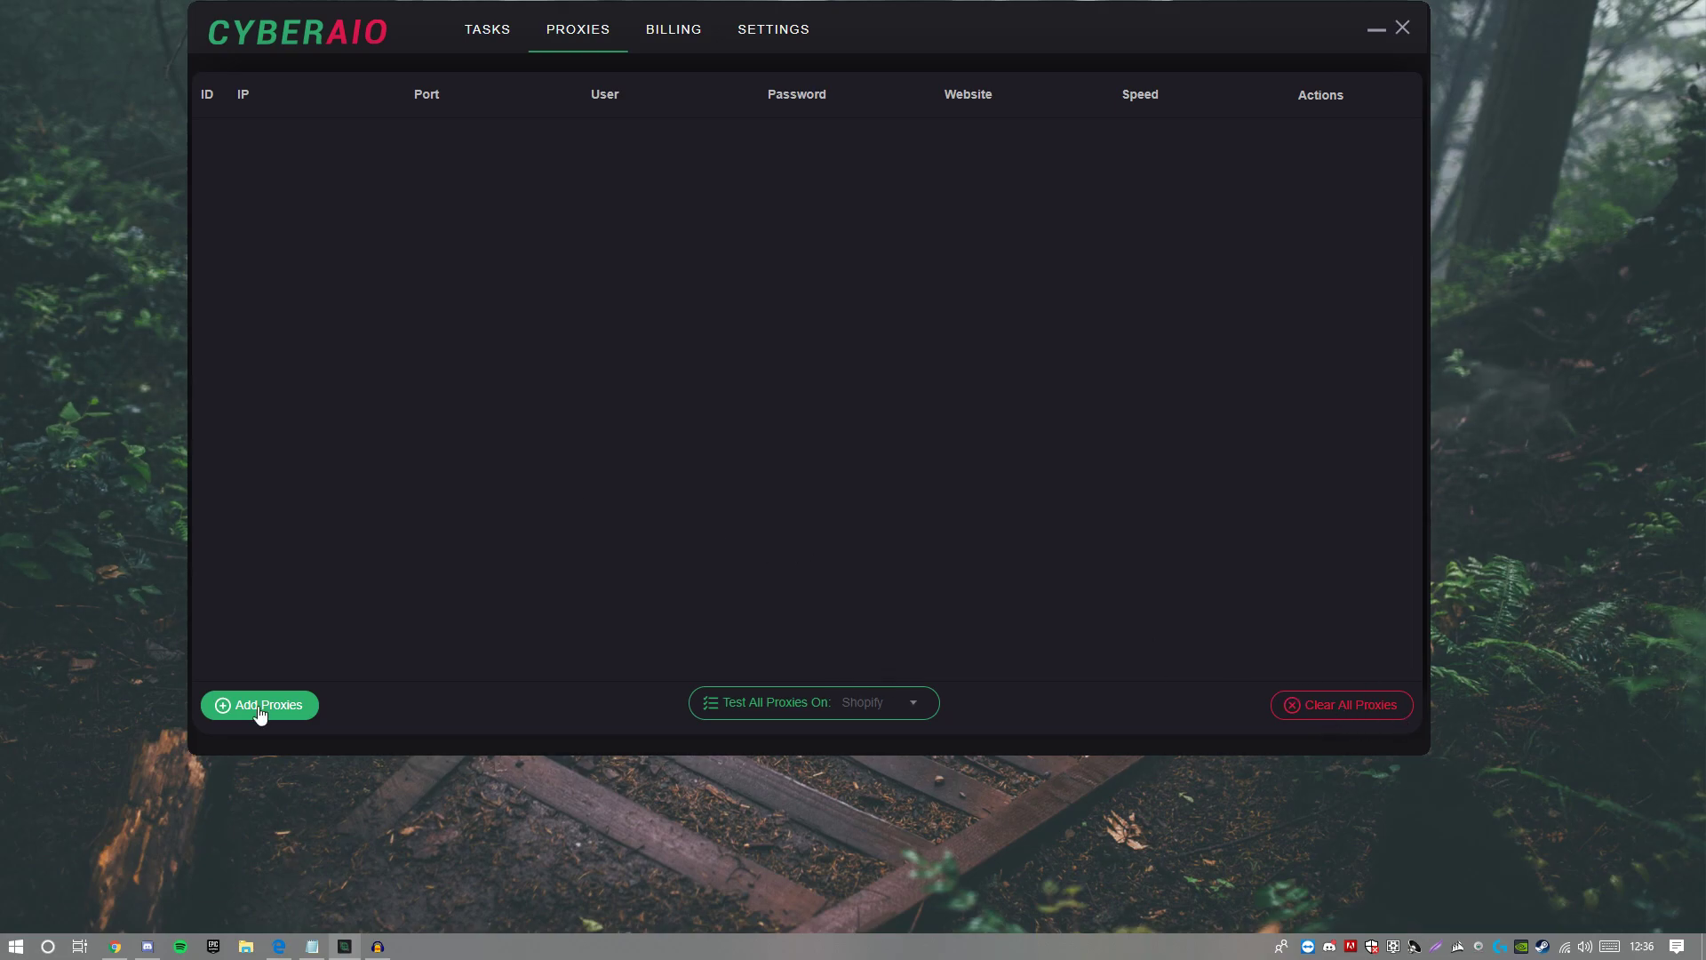
left_click(264, 714)
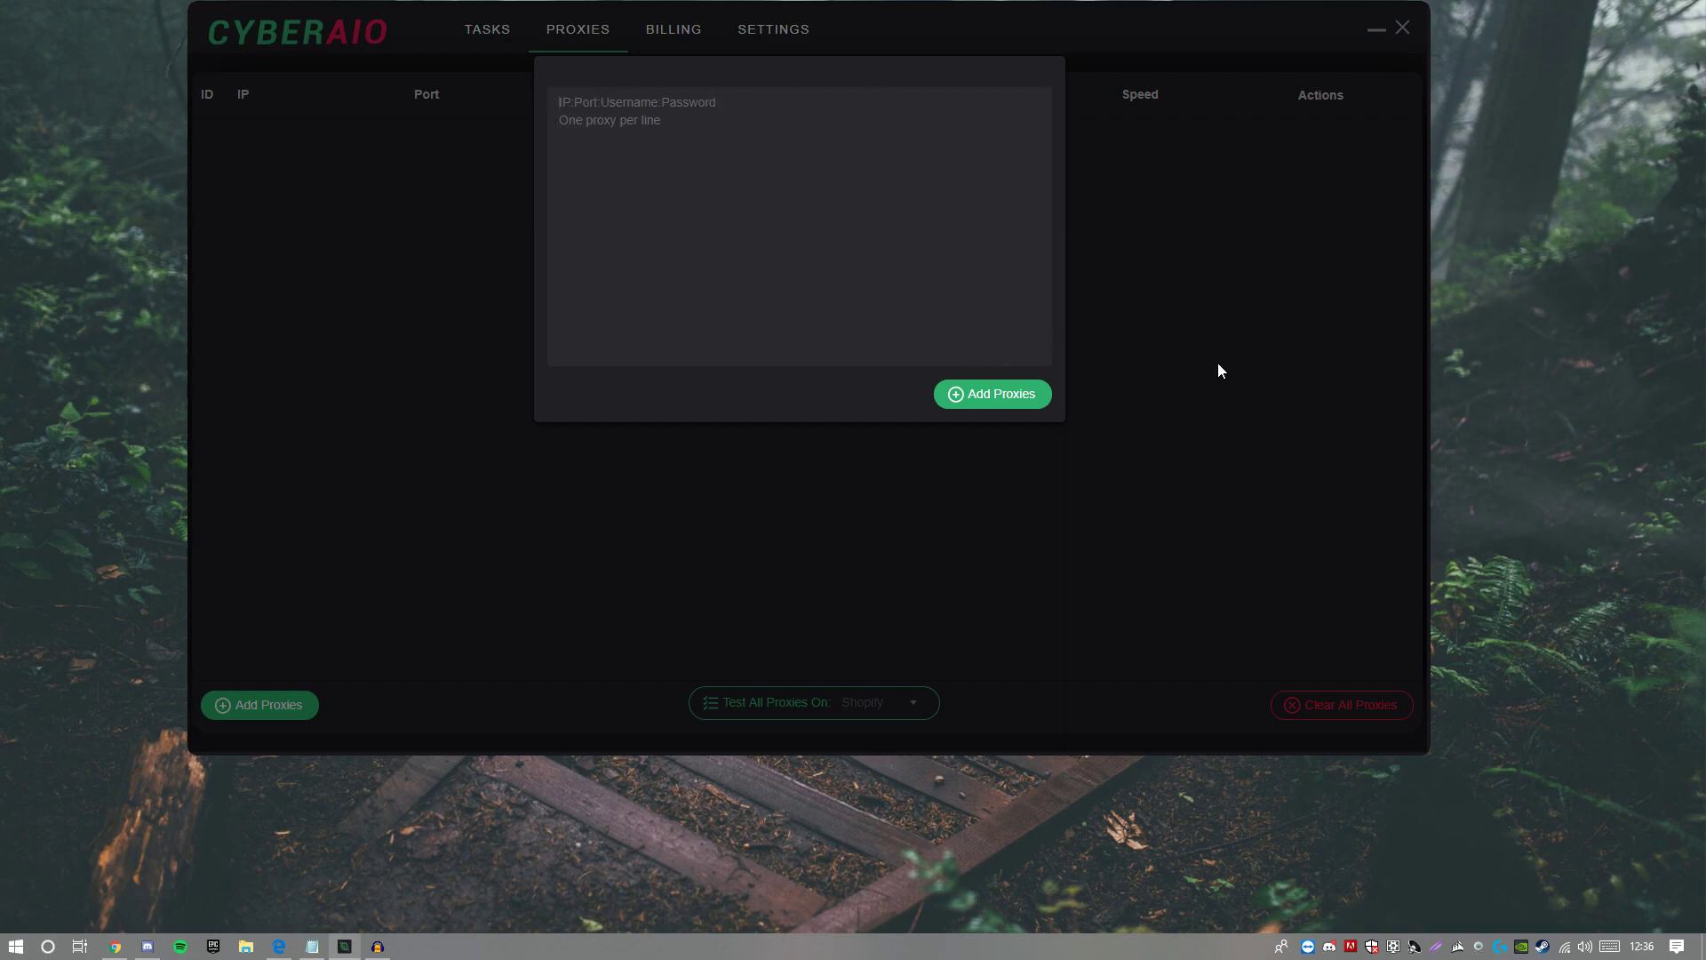
left_click(1210, 400)
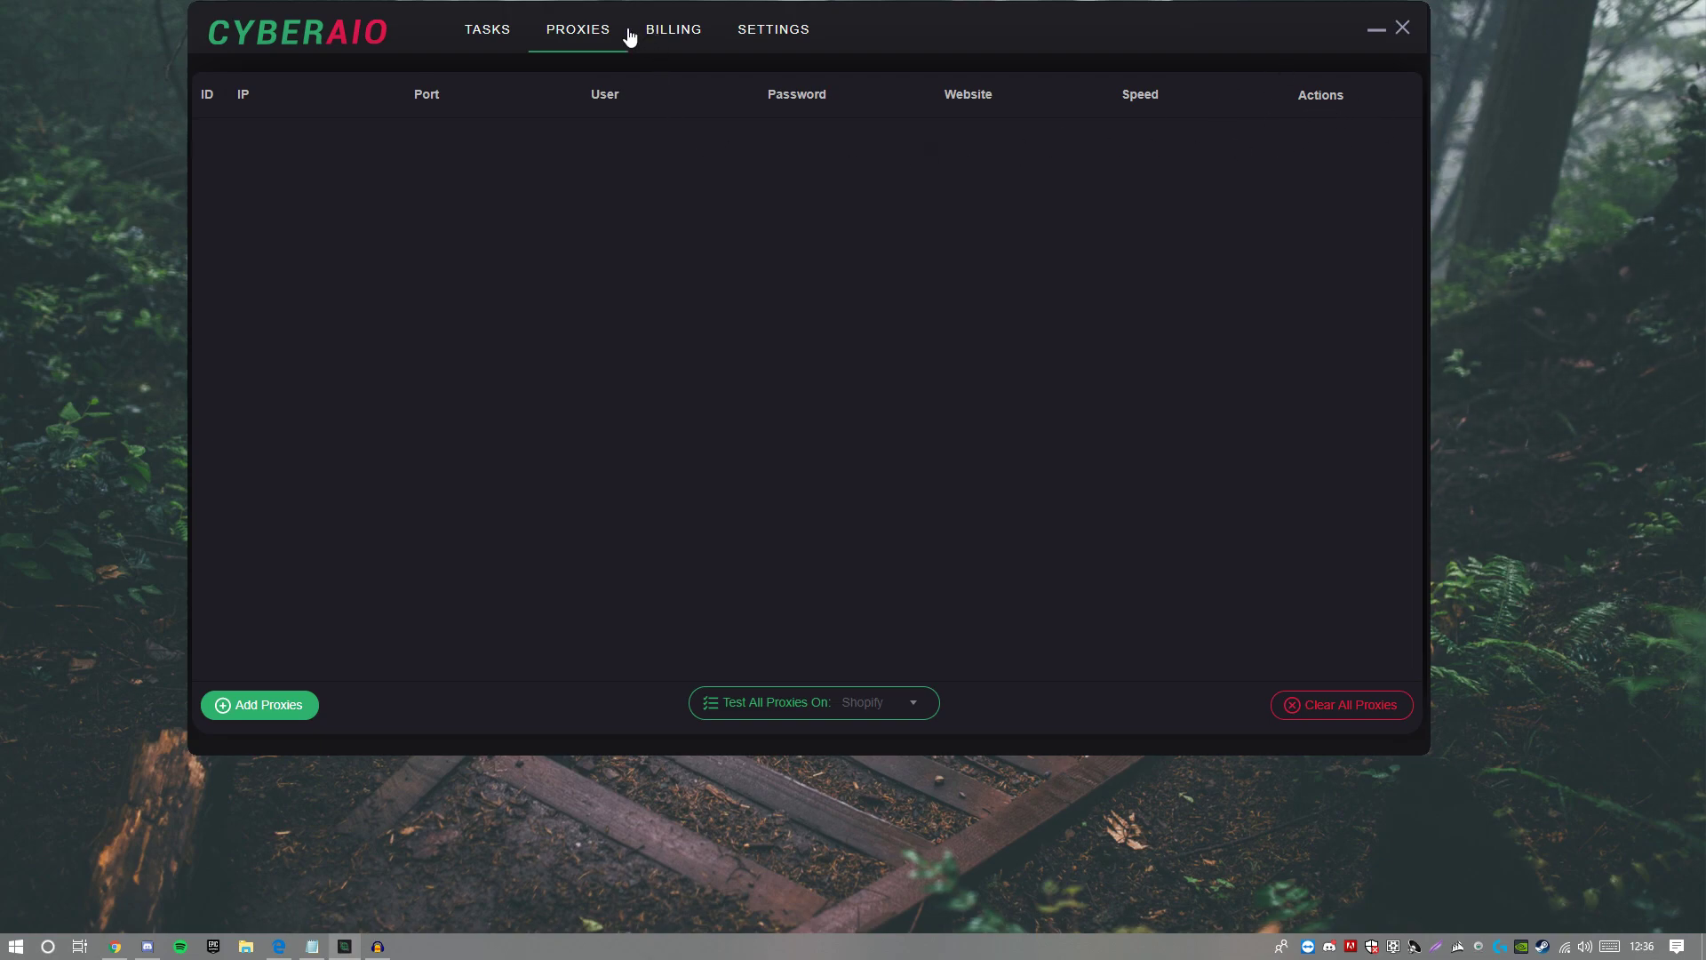
left_click(487, 30)
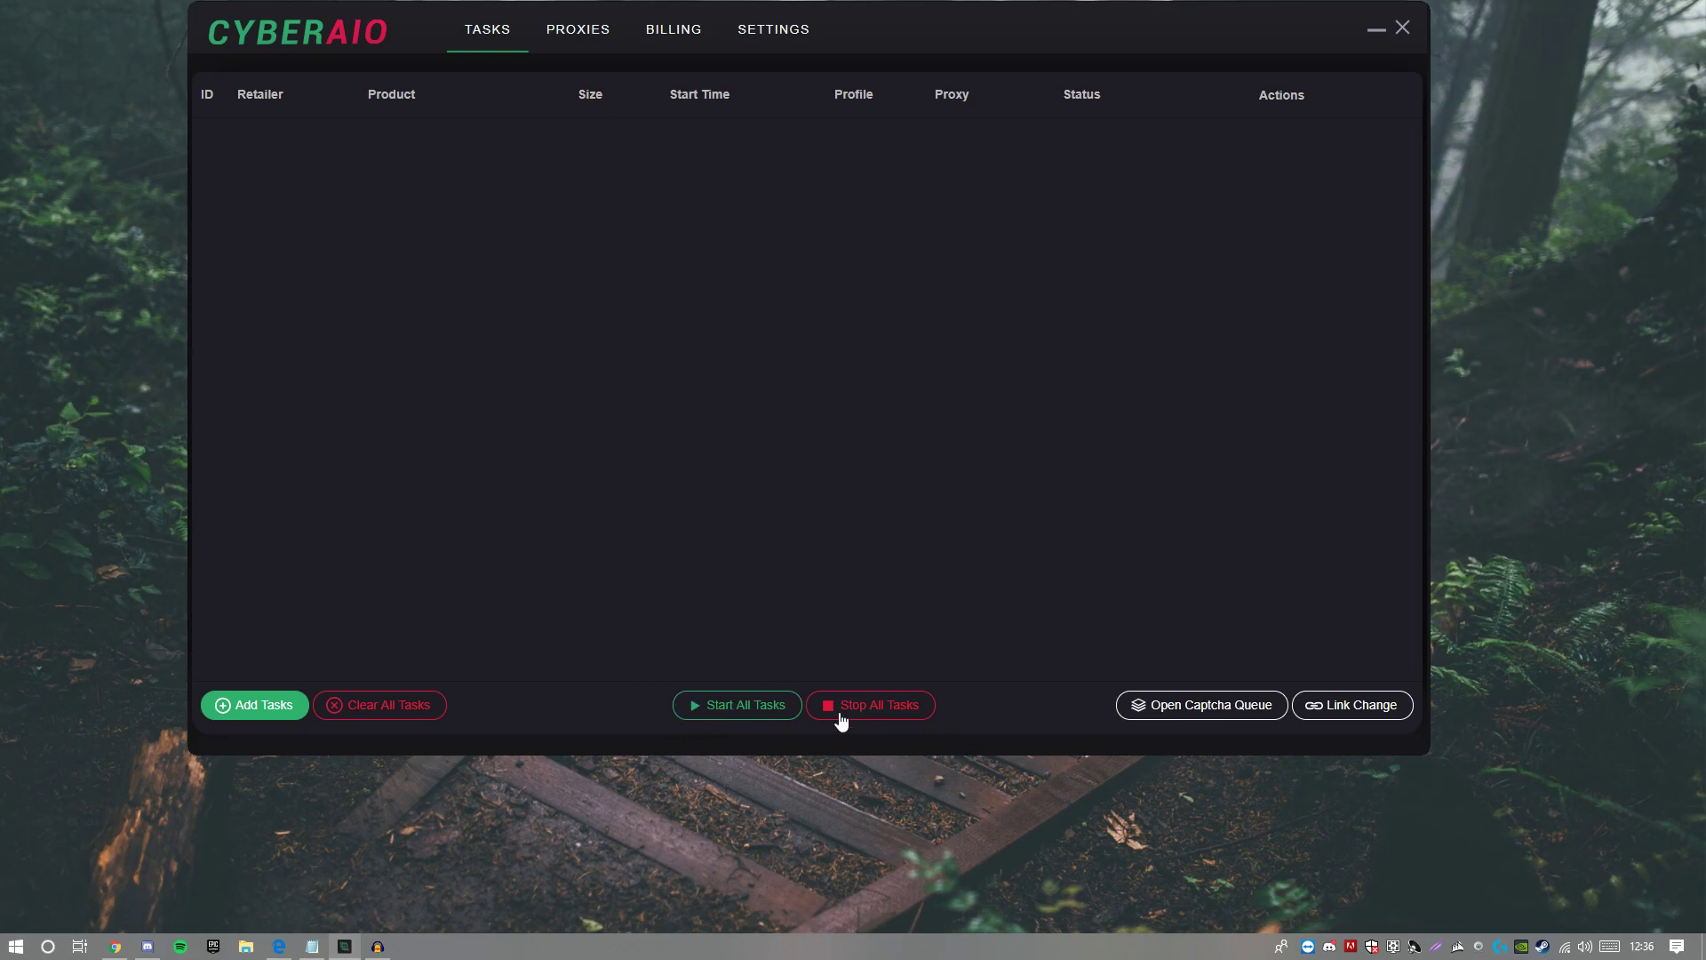
Step: Start a new task and browse the retailer site list, briefly searching 'travis'
left_click(253, 715)
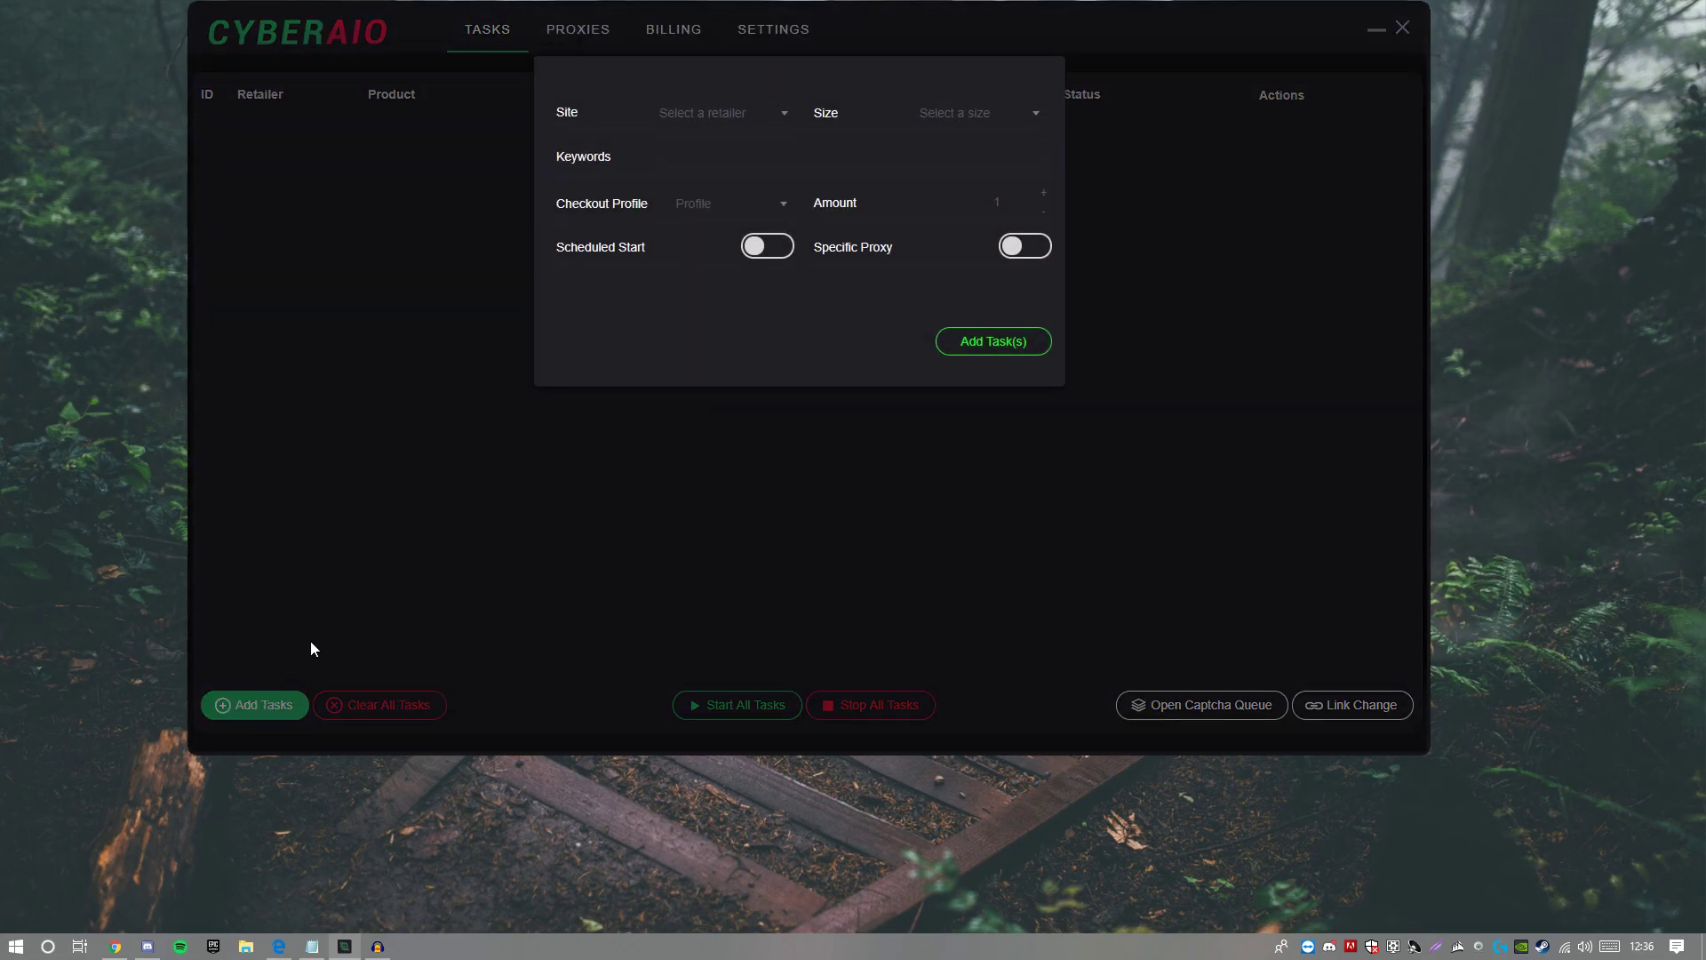
left_click(746, 114)
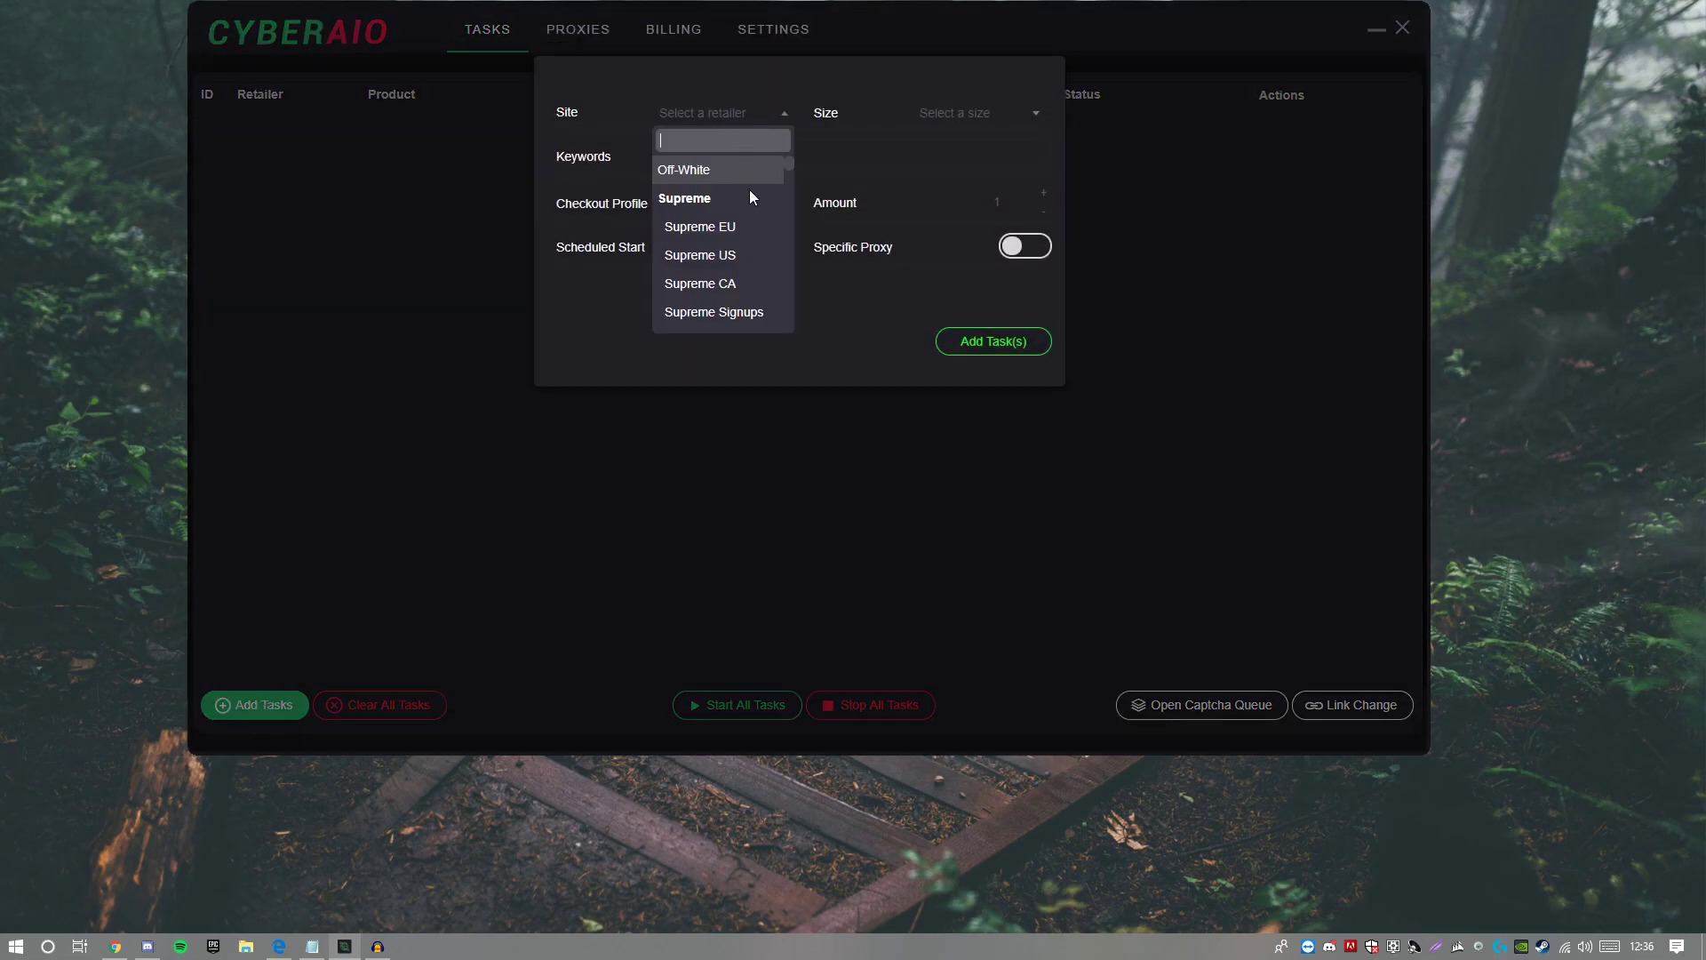
scroll(711, 235, "down", 10)
scroll(711, 235, "down", 8)
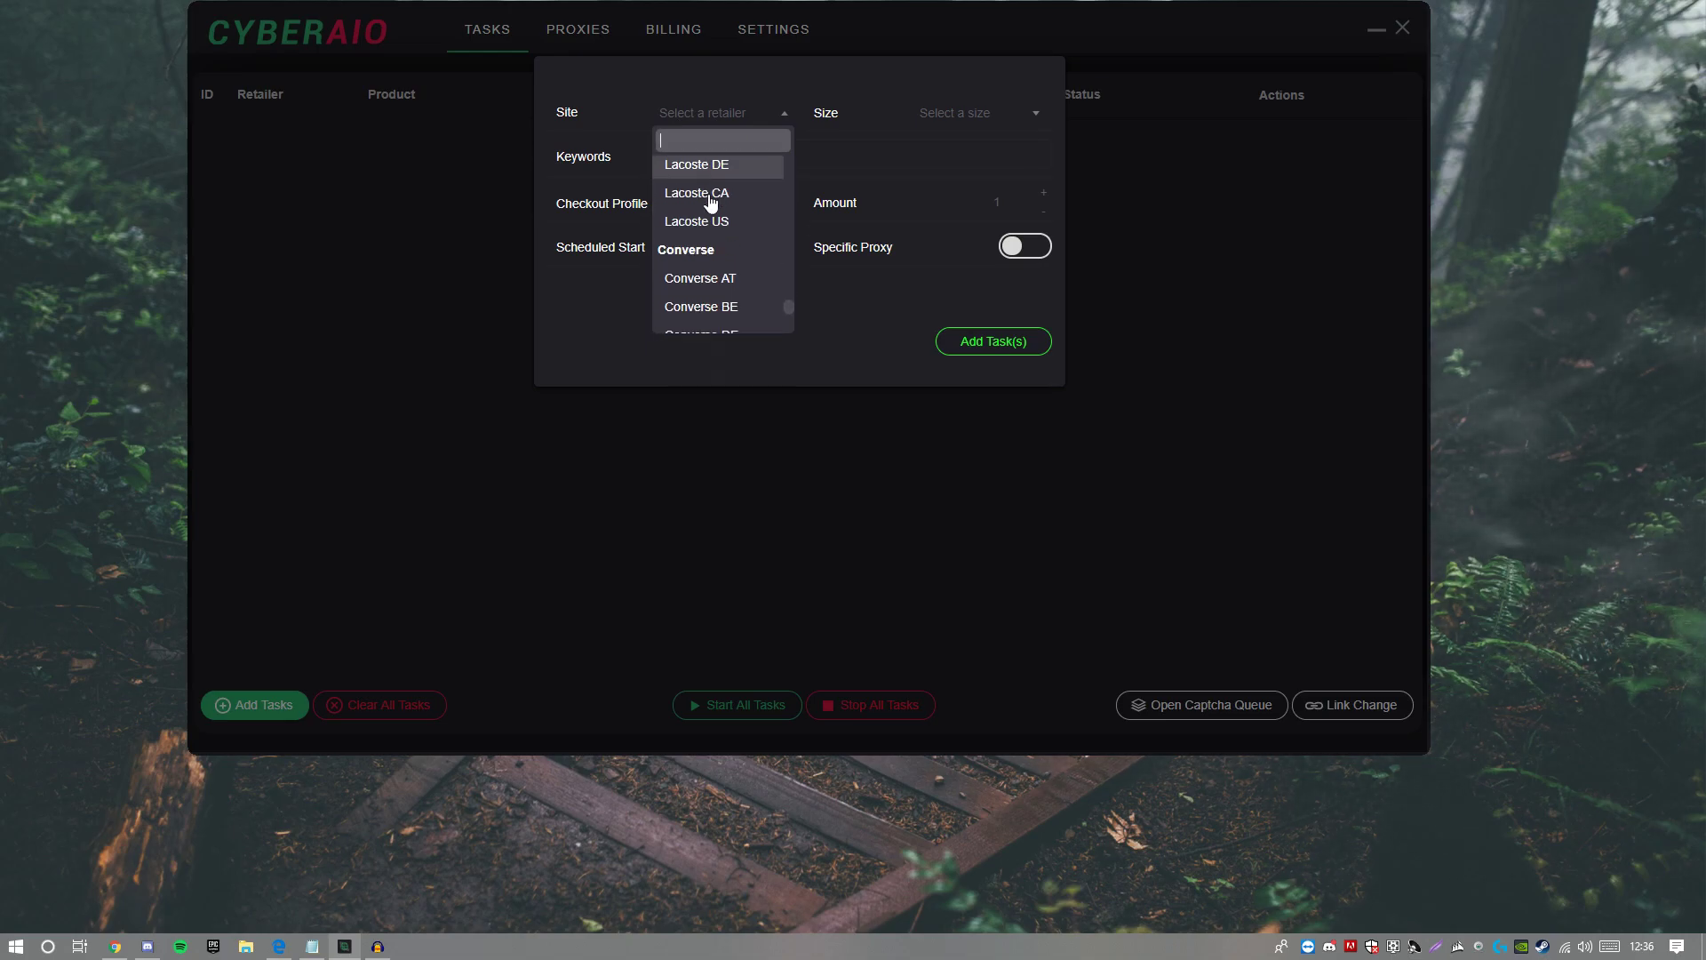
scroll(711, 203, "down", 5)
type("tr")
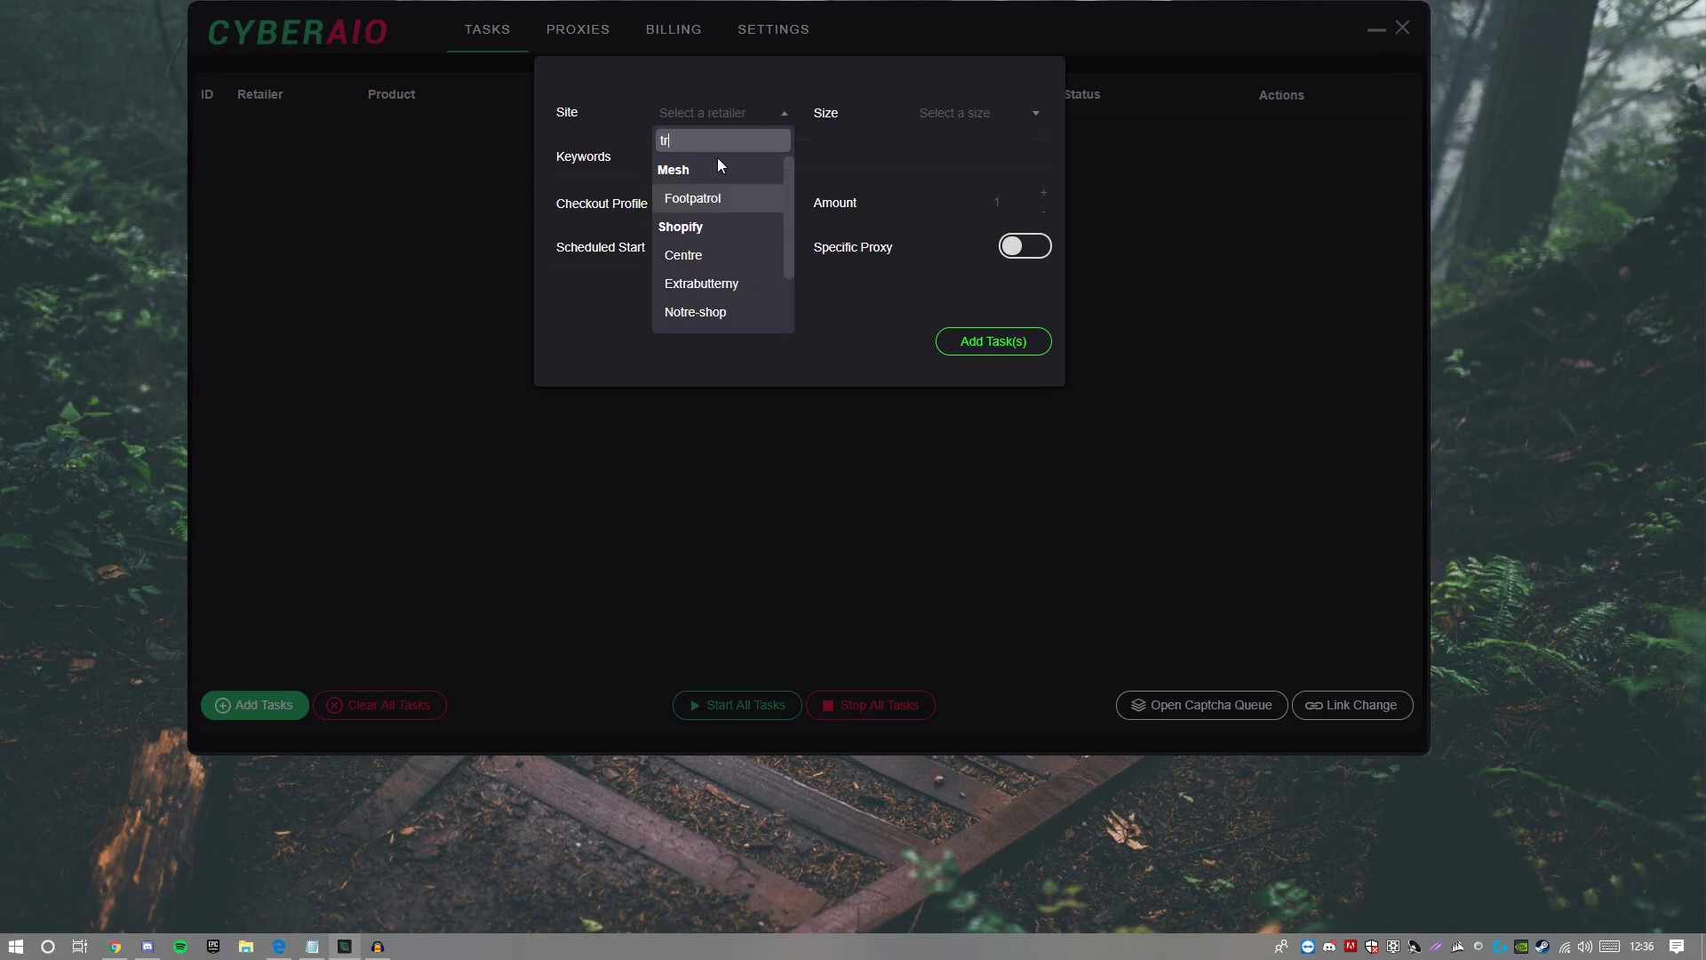
type("avis")
key("BackSpace")
key("BackSpace")
key("BackSpace")
key("BackSpace")
key("BackSpace")
key("BackSpace")
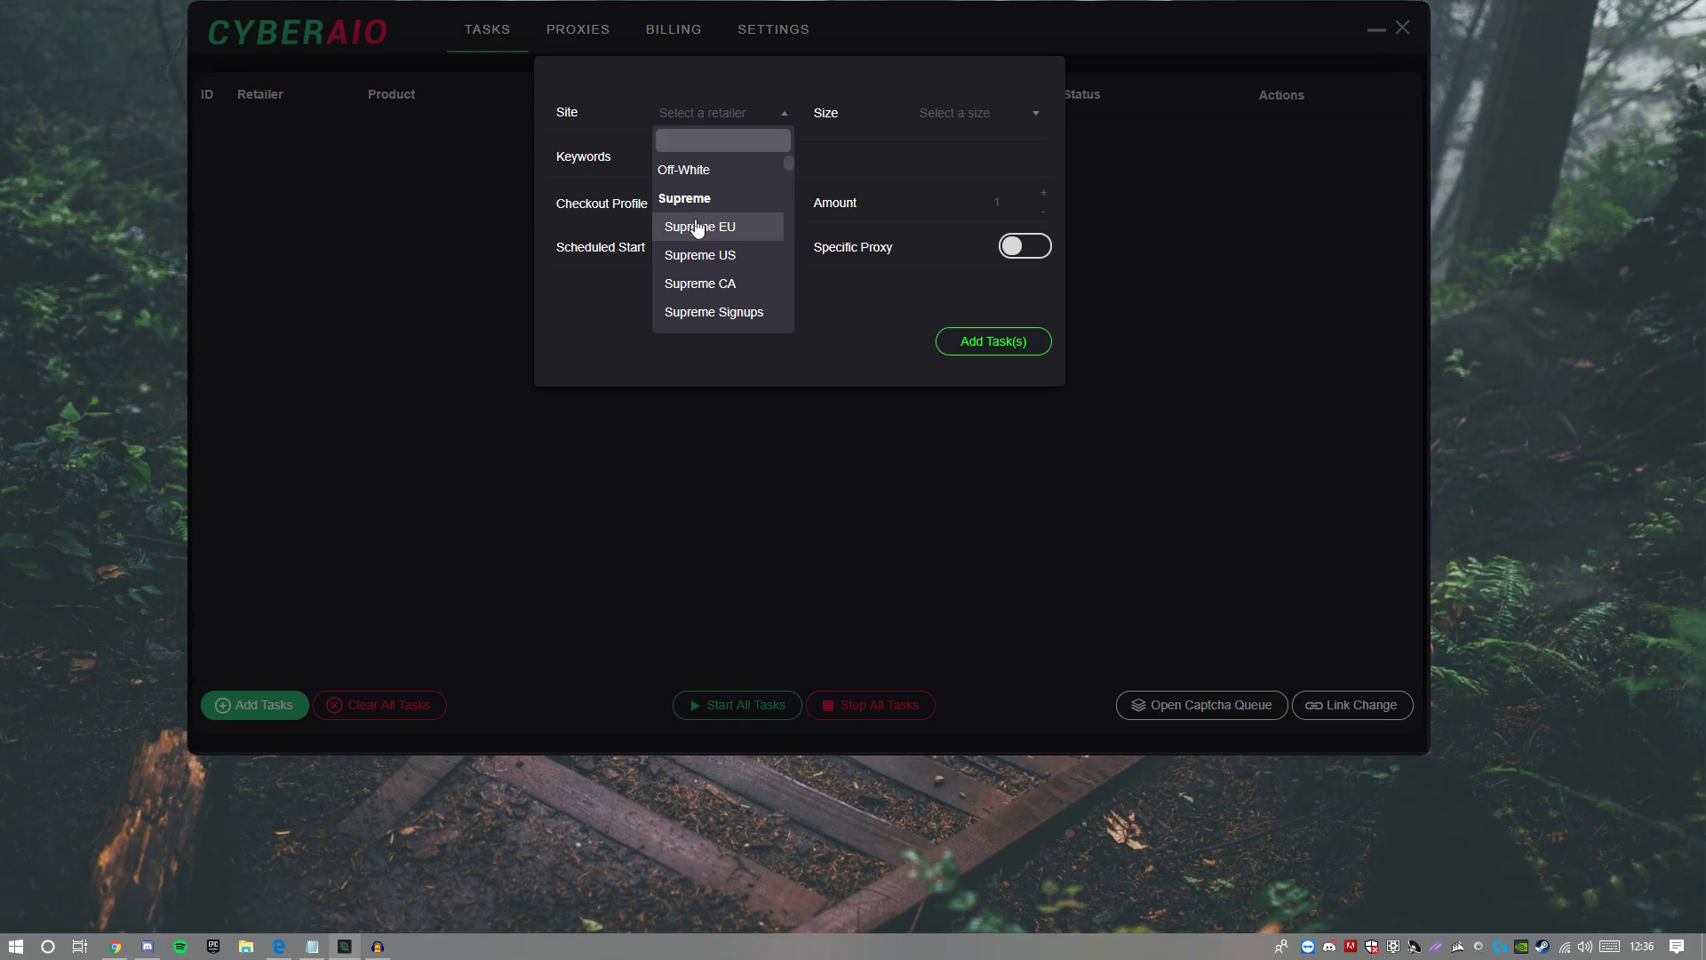
Step: Choose JD Sports under Mesh as the task's site
scroll(711, 240, "down", 5)
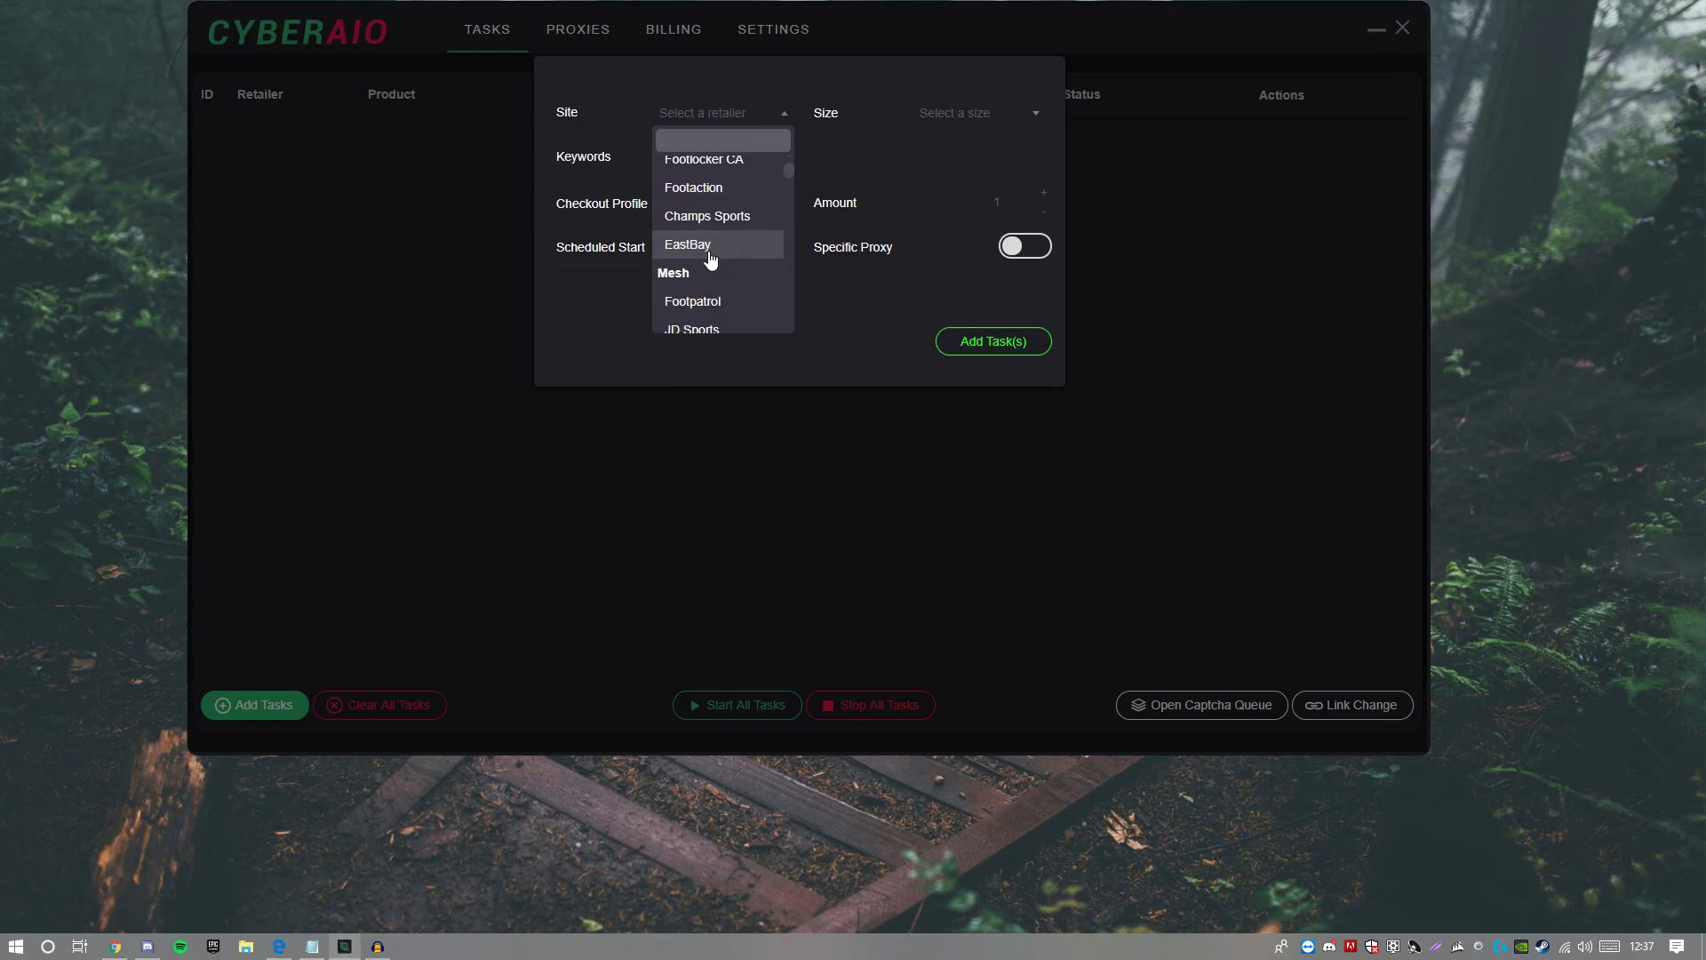
scroll(751, 255, "down", 2)
scroll(752, 258, "up", 4)
scroll(757, 264, "down", 6)
scroll(724, 267, "up", 6)
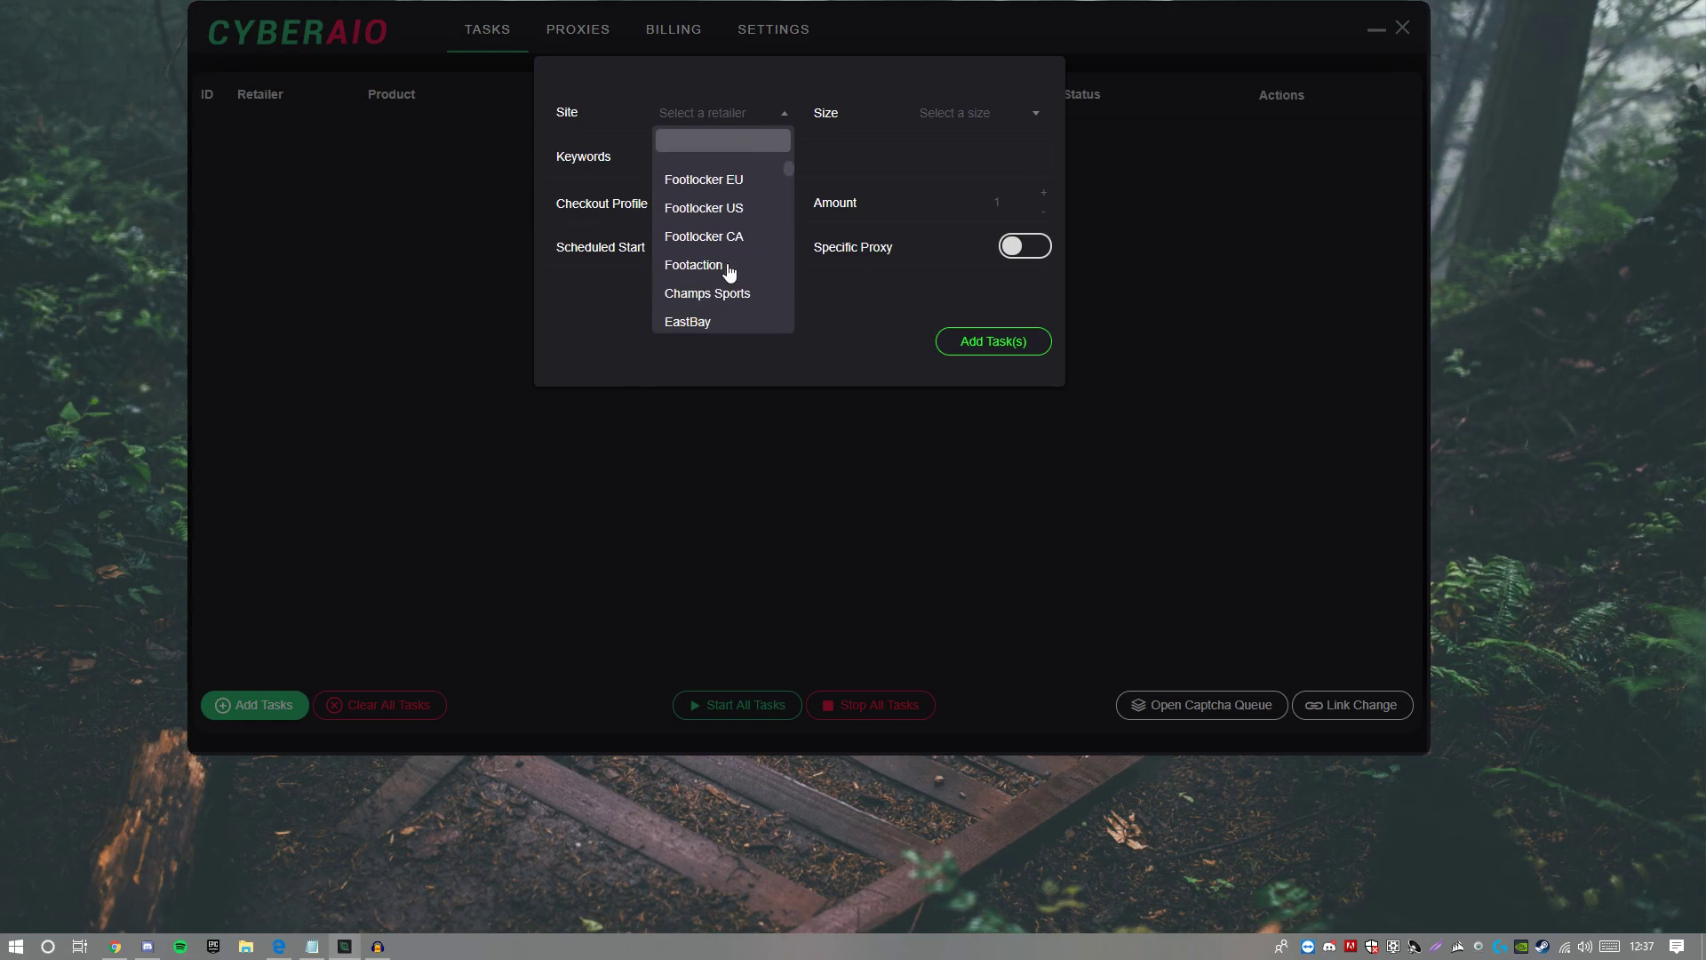
scroll(690, 235, "down", 2)
scroll(707, 258, "down", 5)
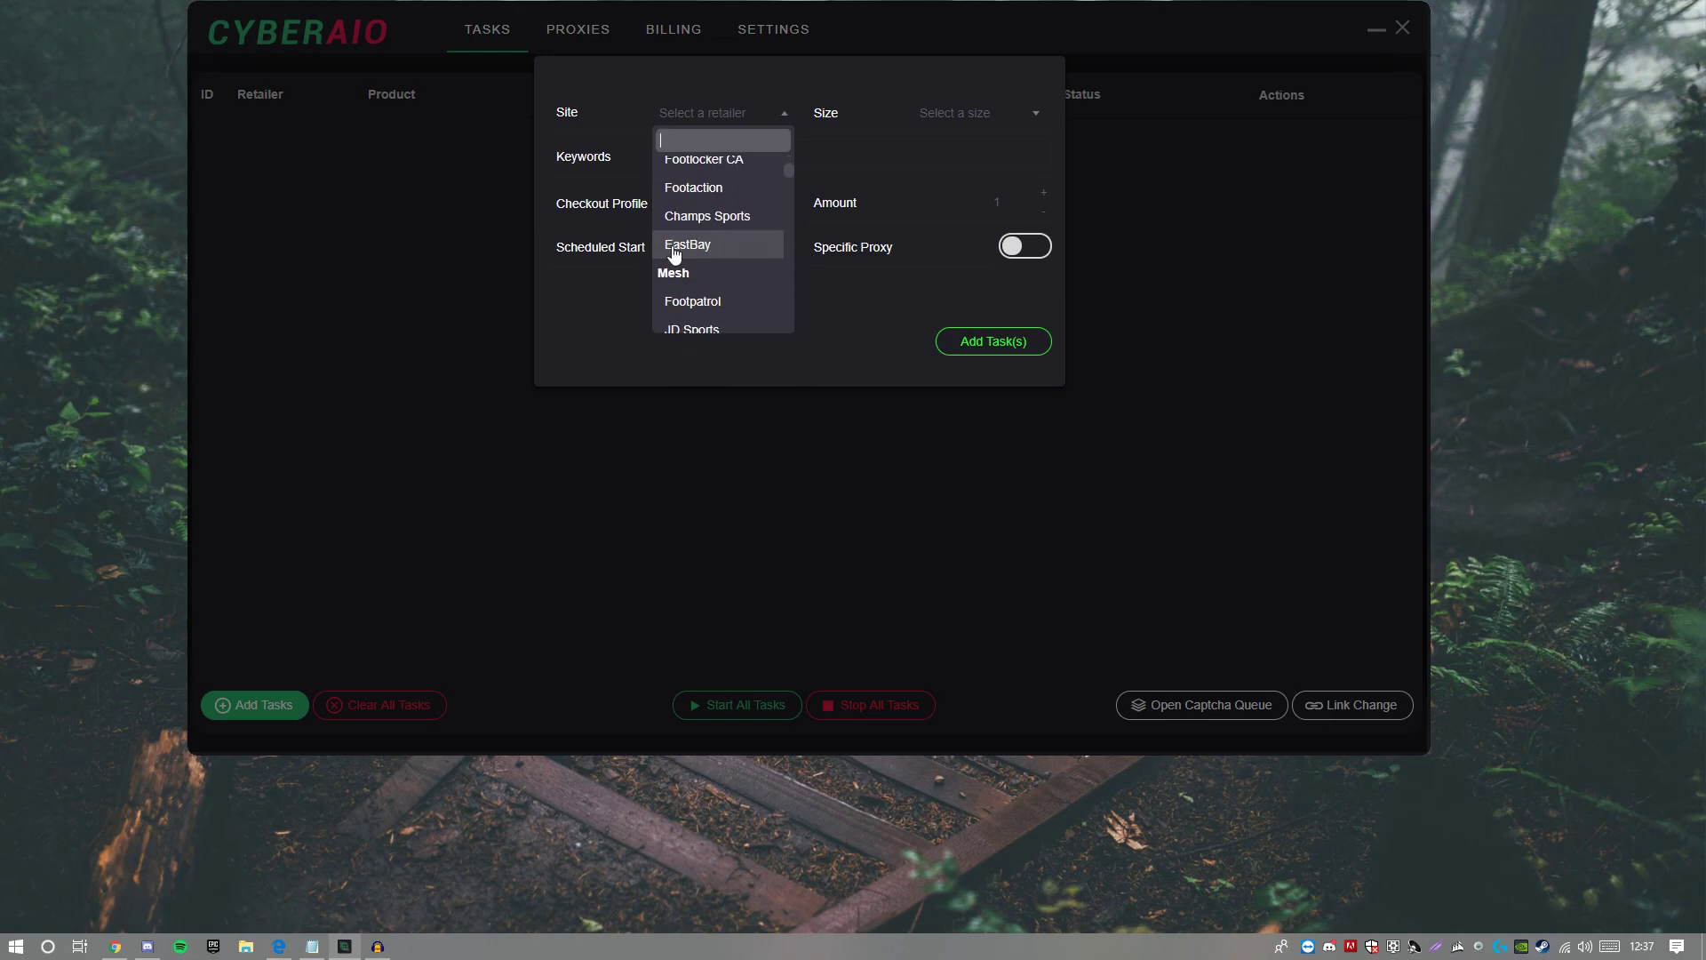
left_click(711, 253)
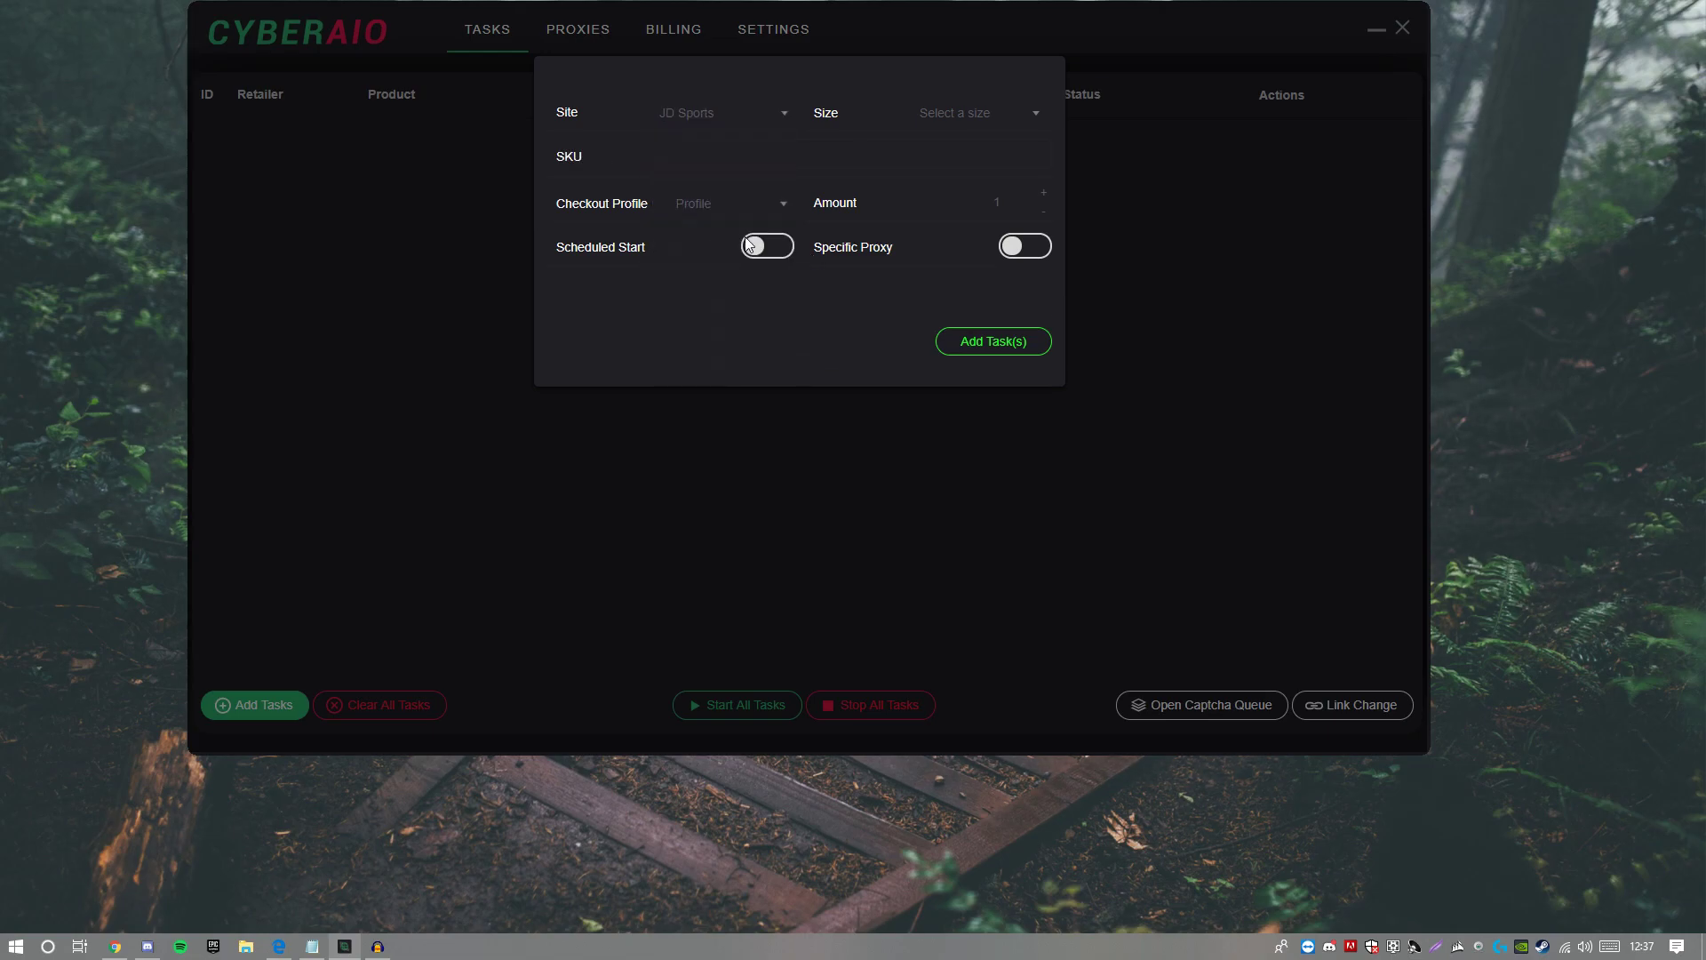
Step: Choose size 9 and the Test checkout profile for the task
left_click(1009, 123)
scroll(968, 249, "down", 2)
scroll(983, 229, "down", 2)
left_click(978, 267)
left_click(803, 153)
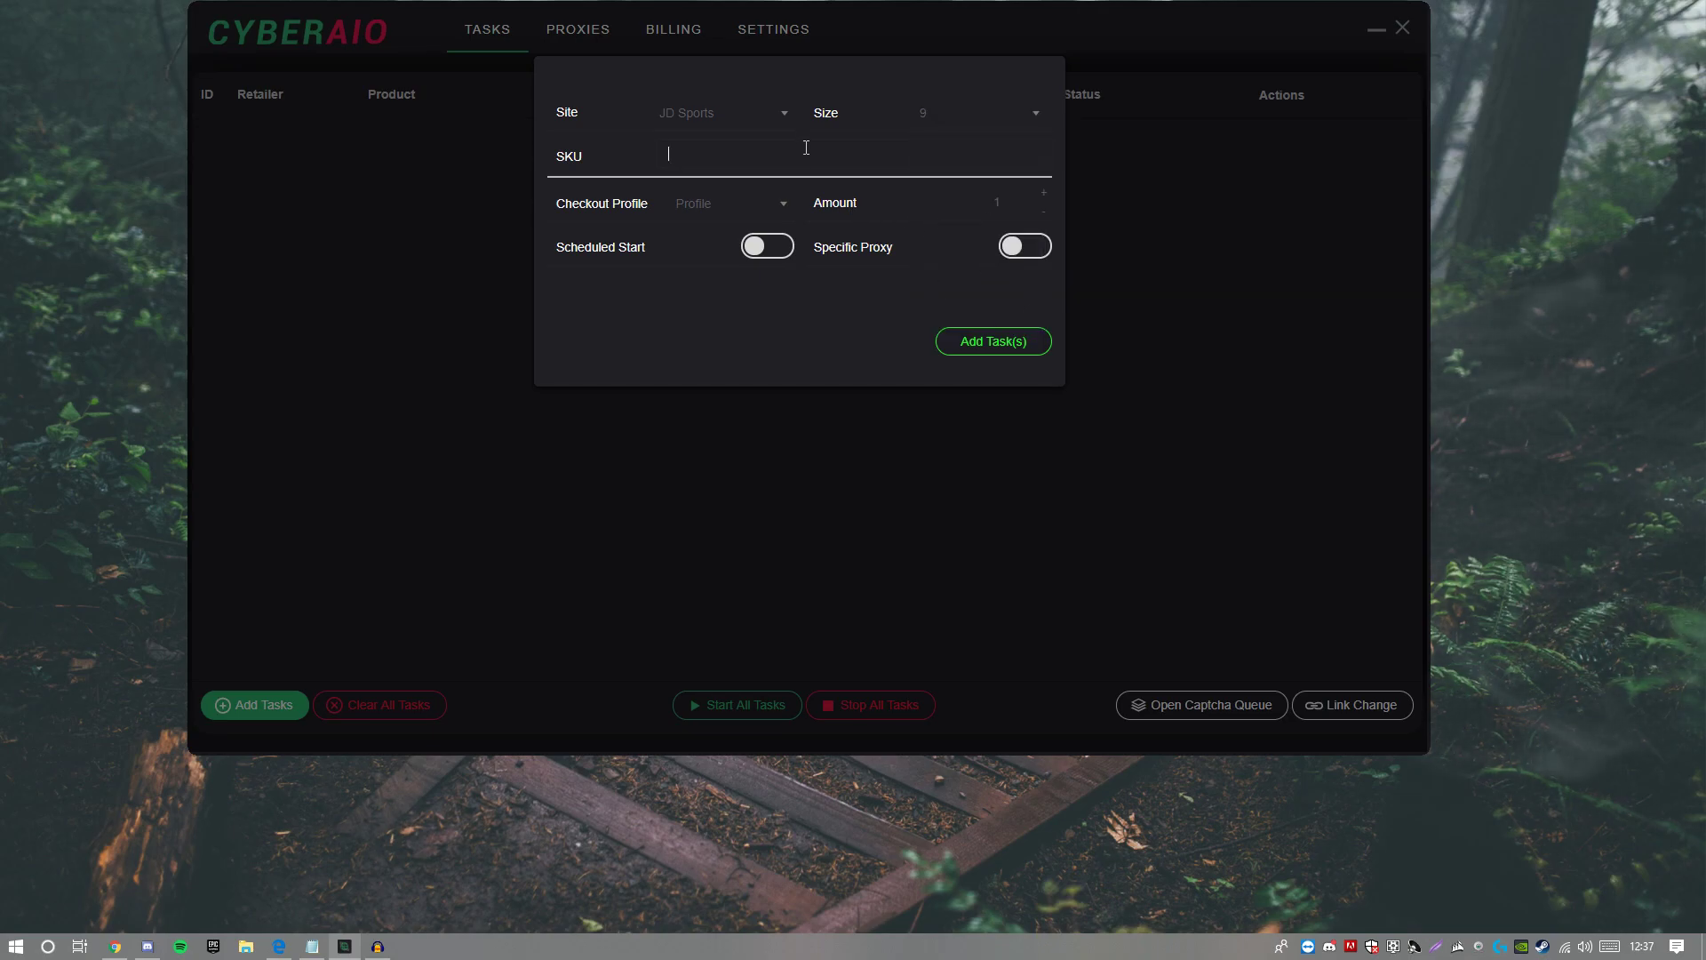
left_click(718, 218)
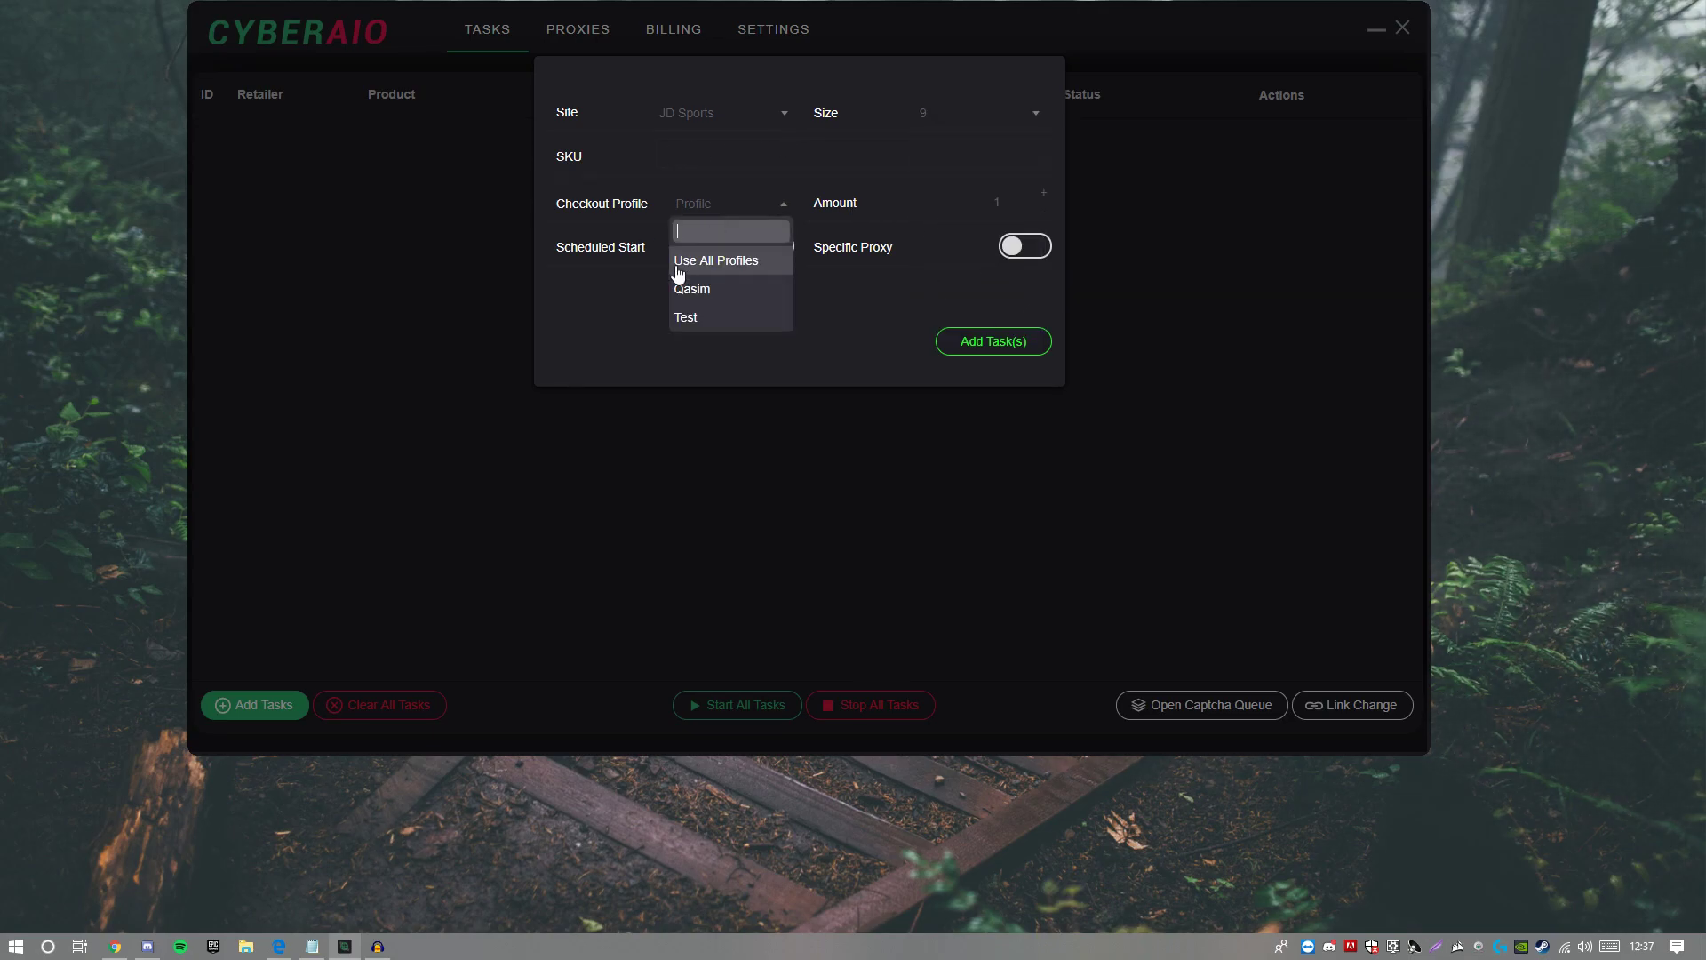
left_click(690, 320)
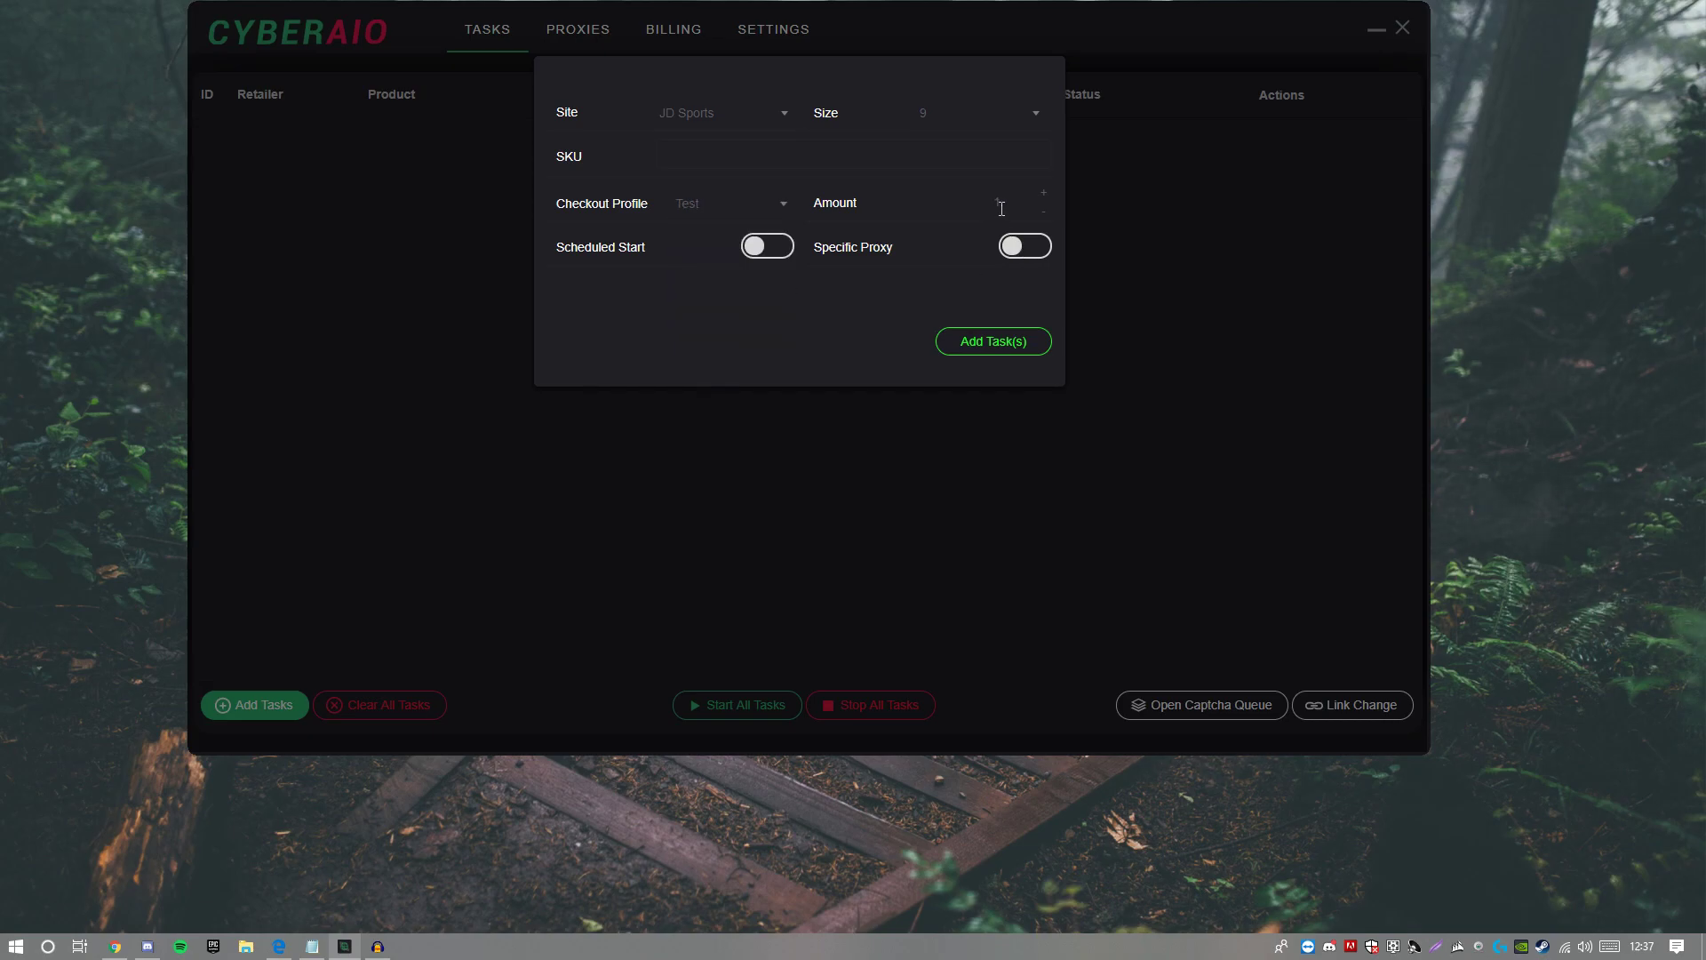
Step: Try Scheduled Start and Specific Proxy but leave both off, then select the SKU field
left_click(748, 248)
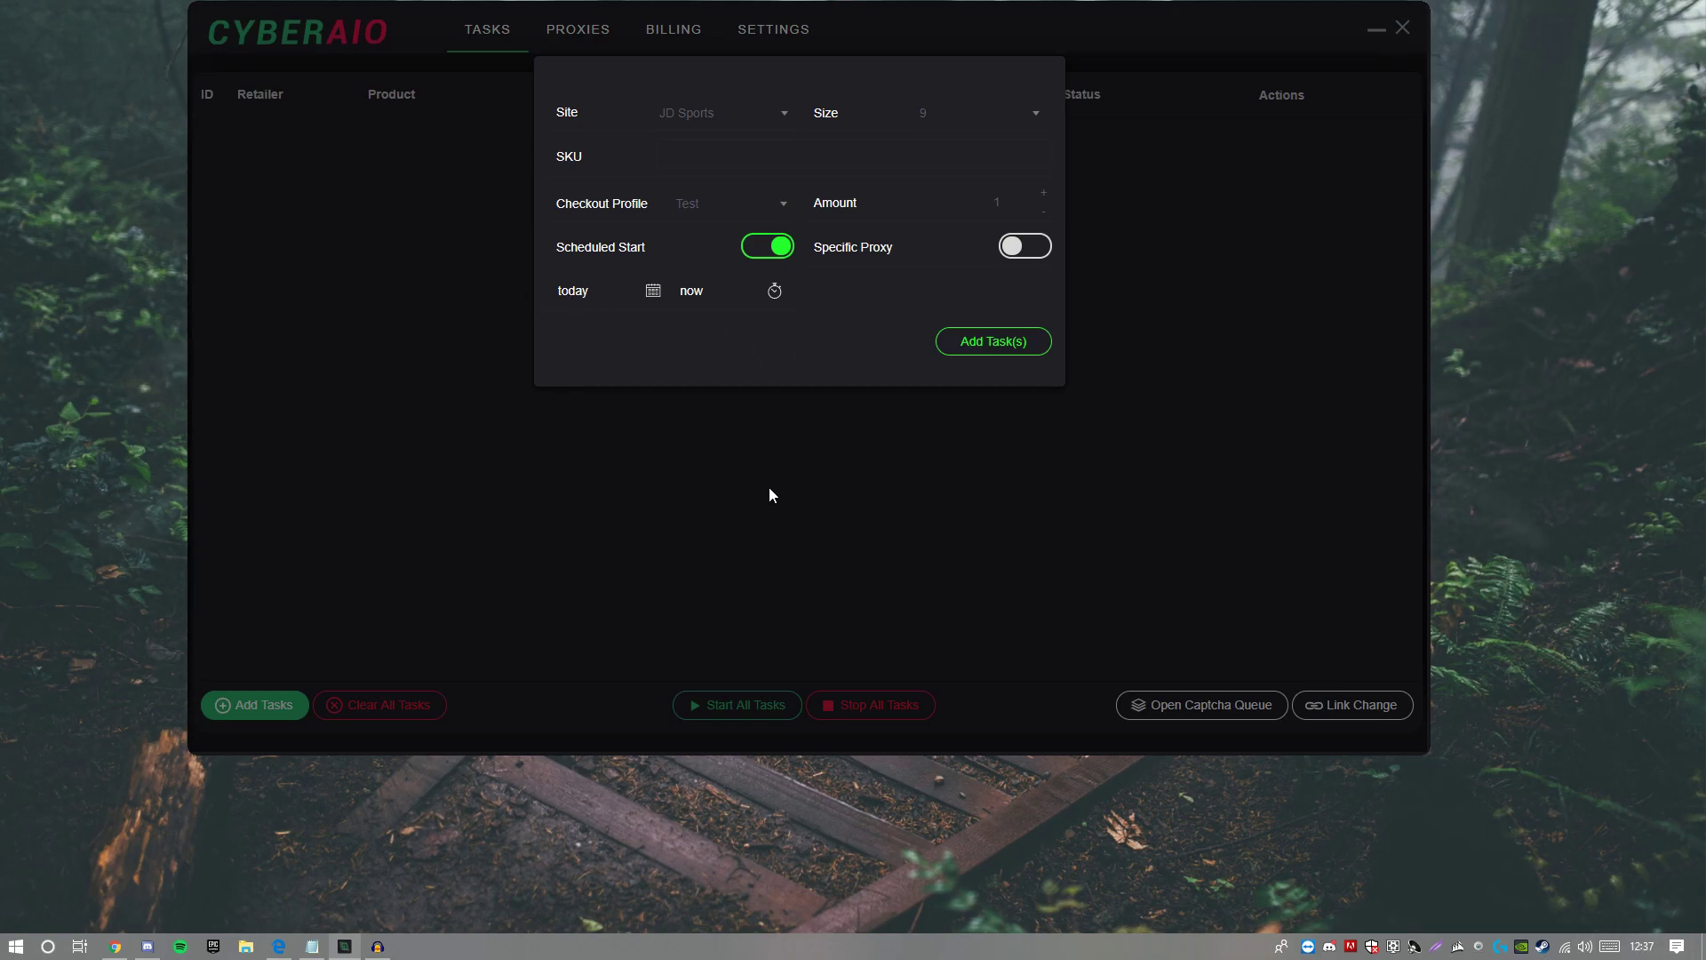
left_click(773, 292)
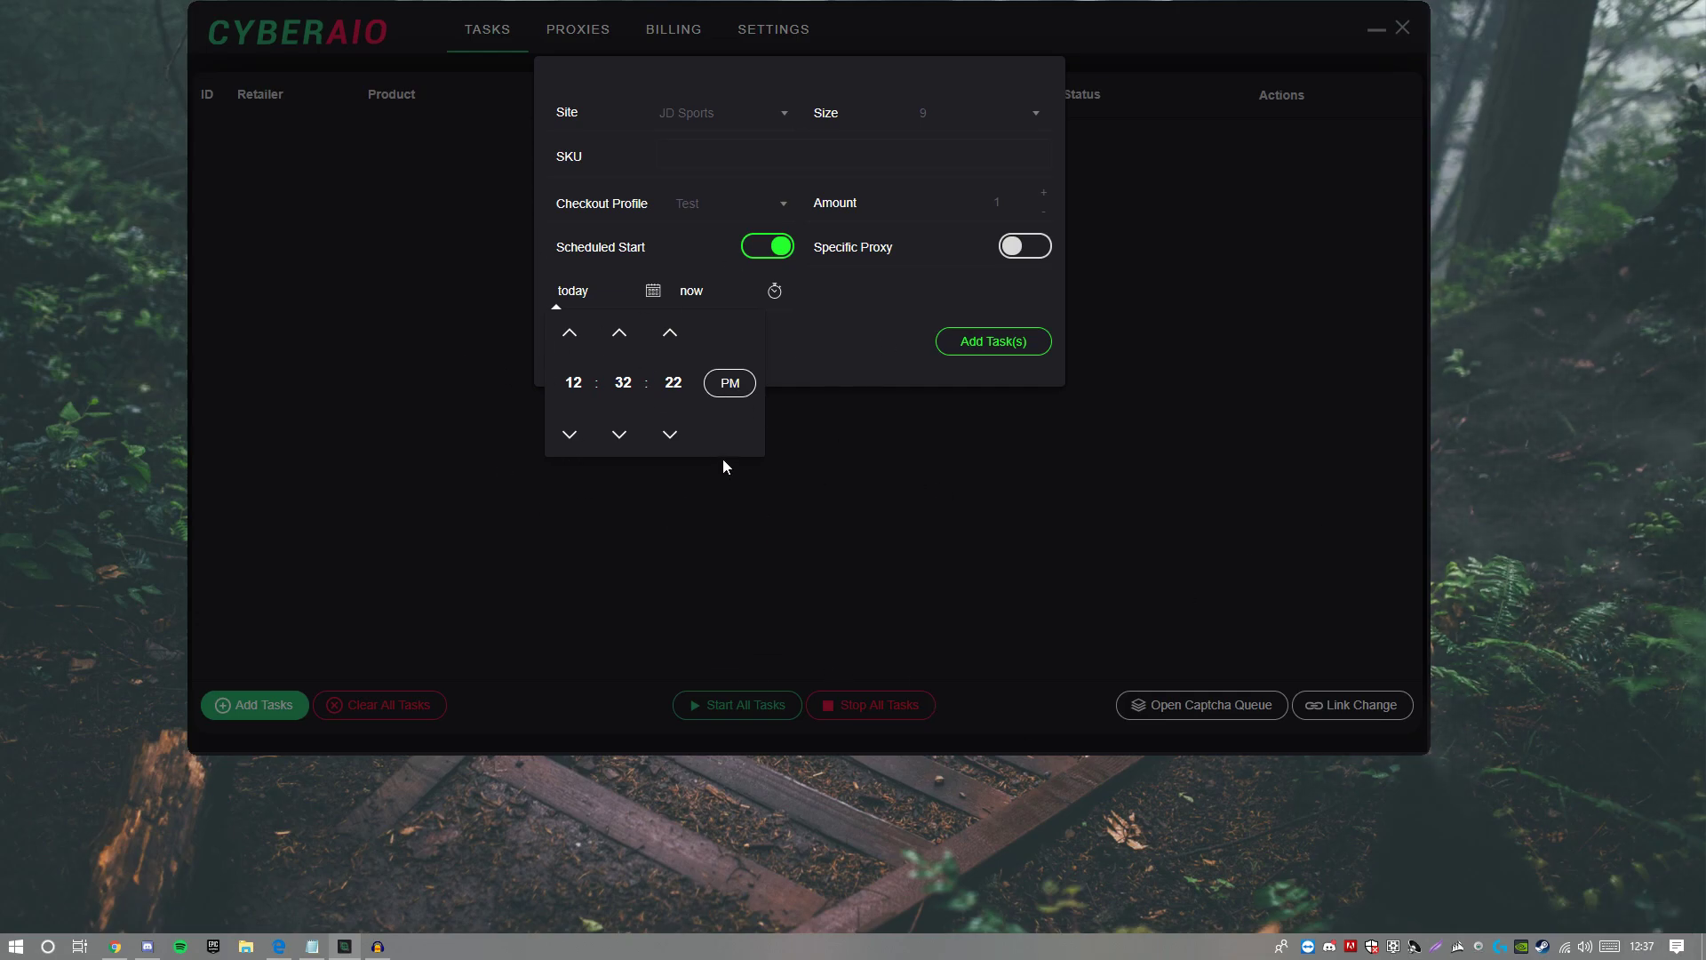
left_click(619, 335)
left_click(797, 322)
left_click(770, 248)
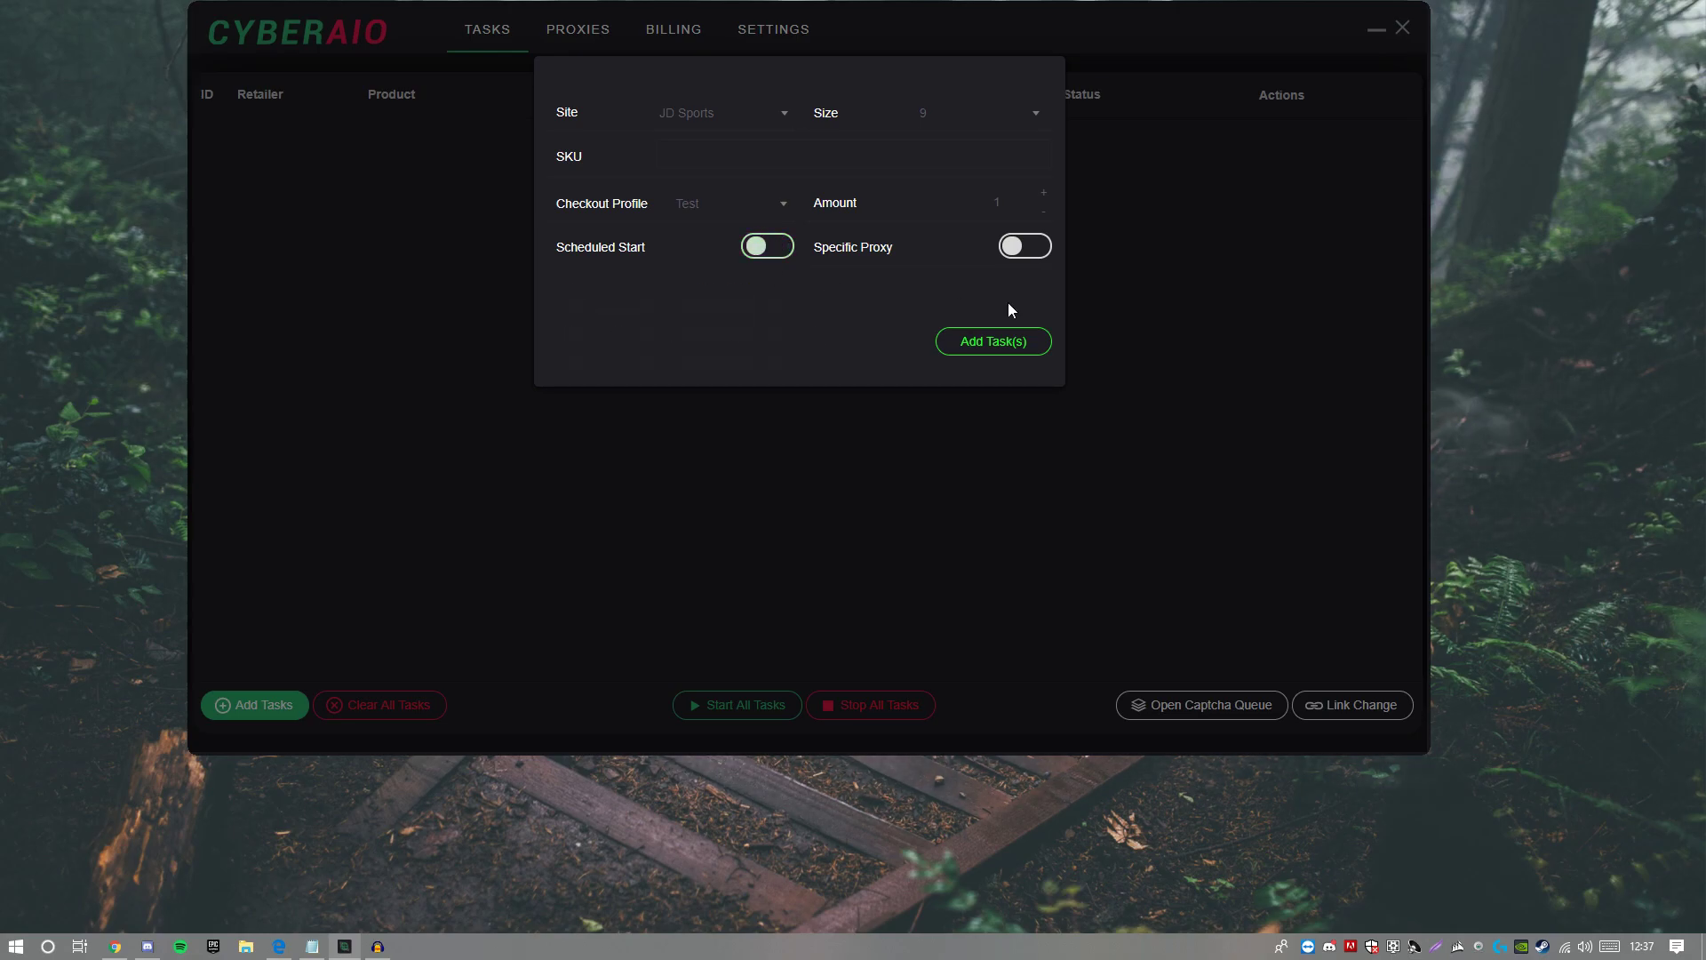
left_click(1014, 249)
left_click(1022, 250)
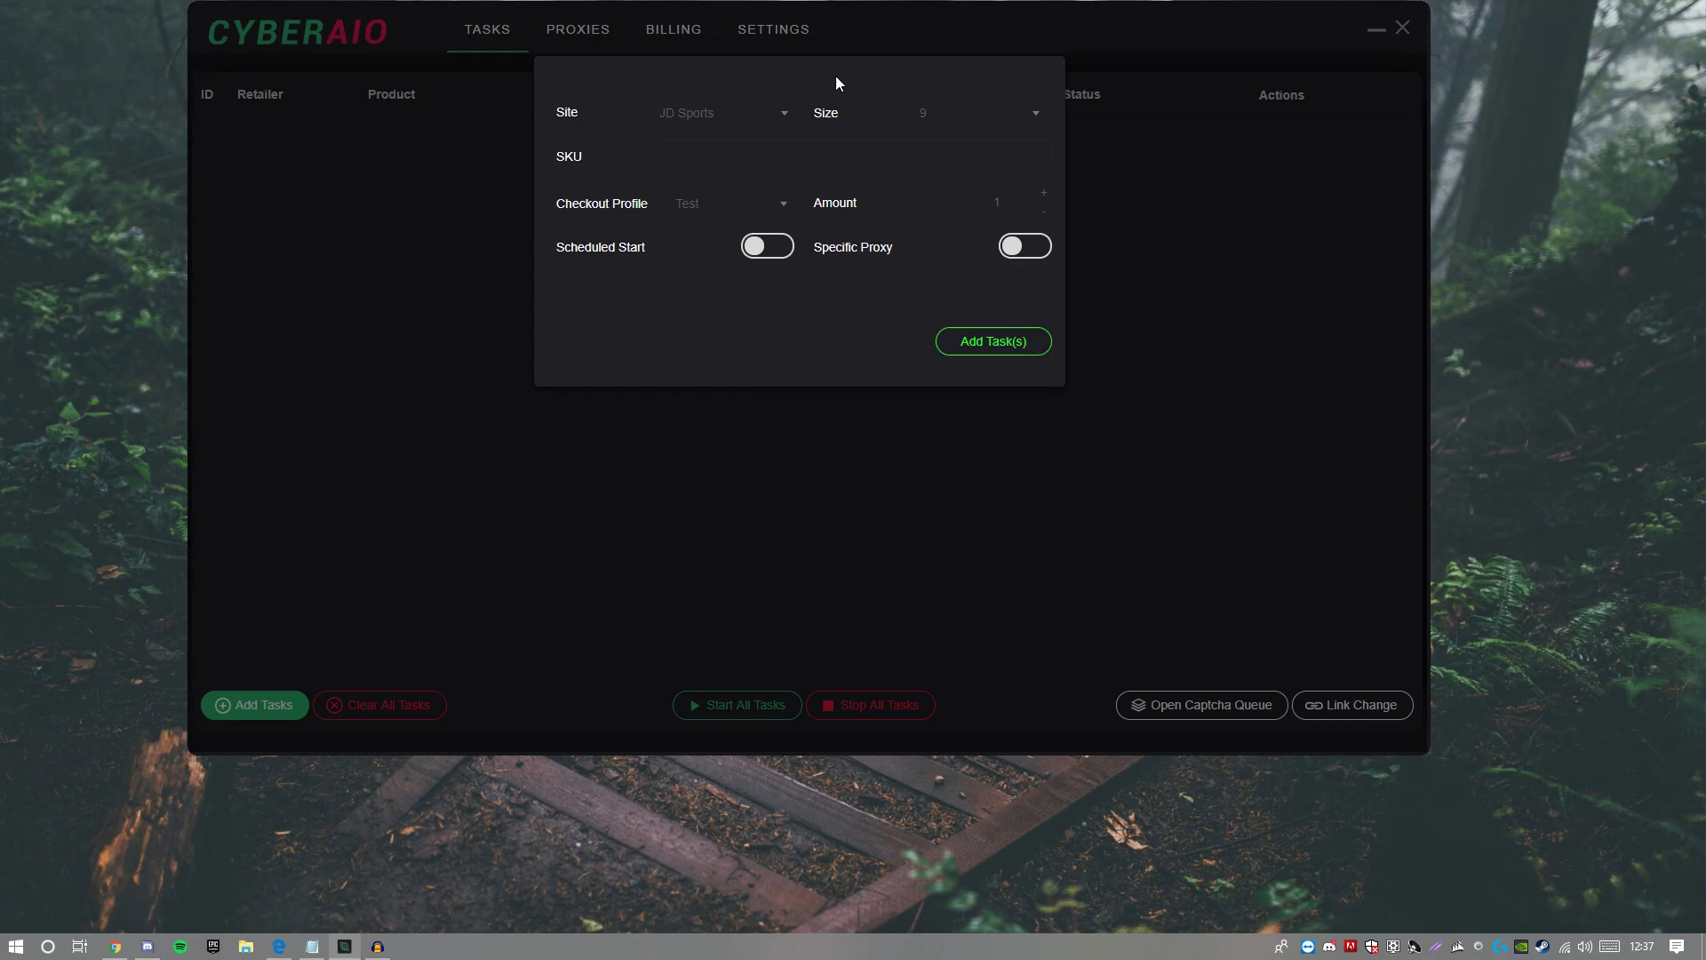
left_click(674, 157)
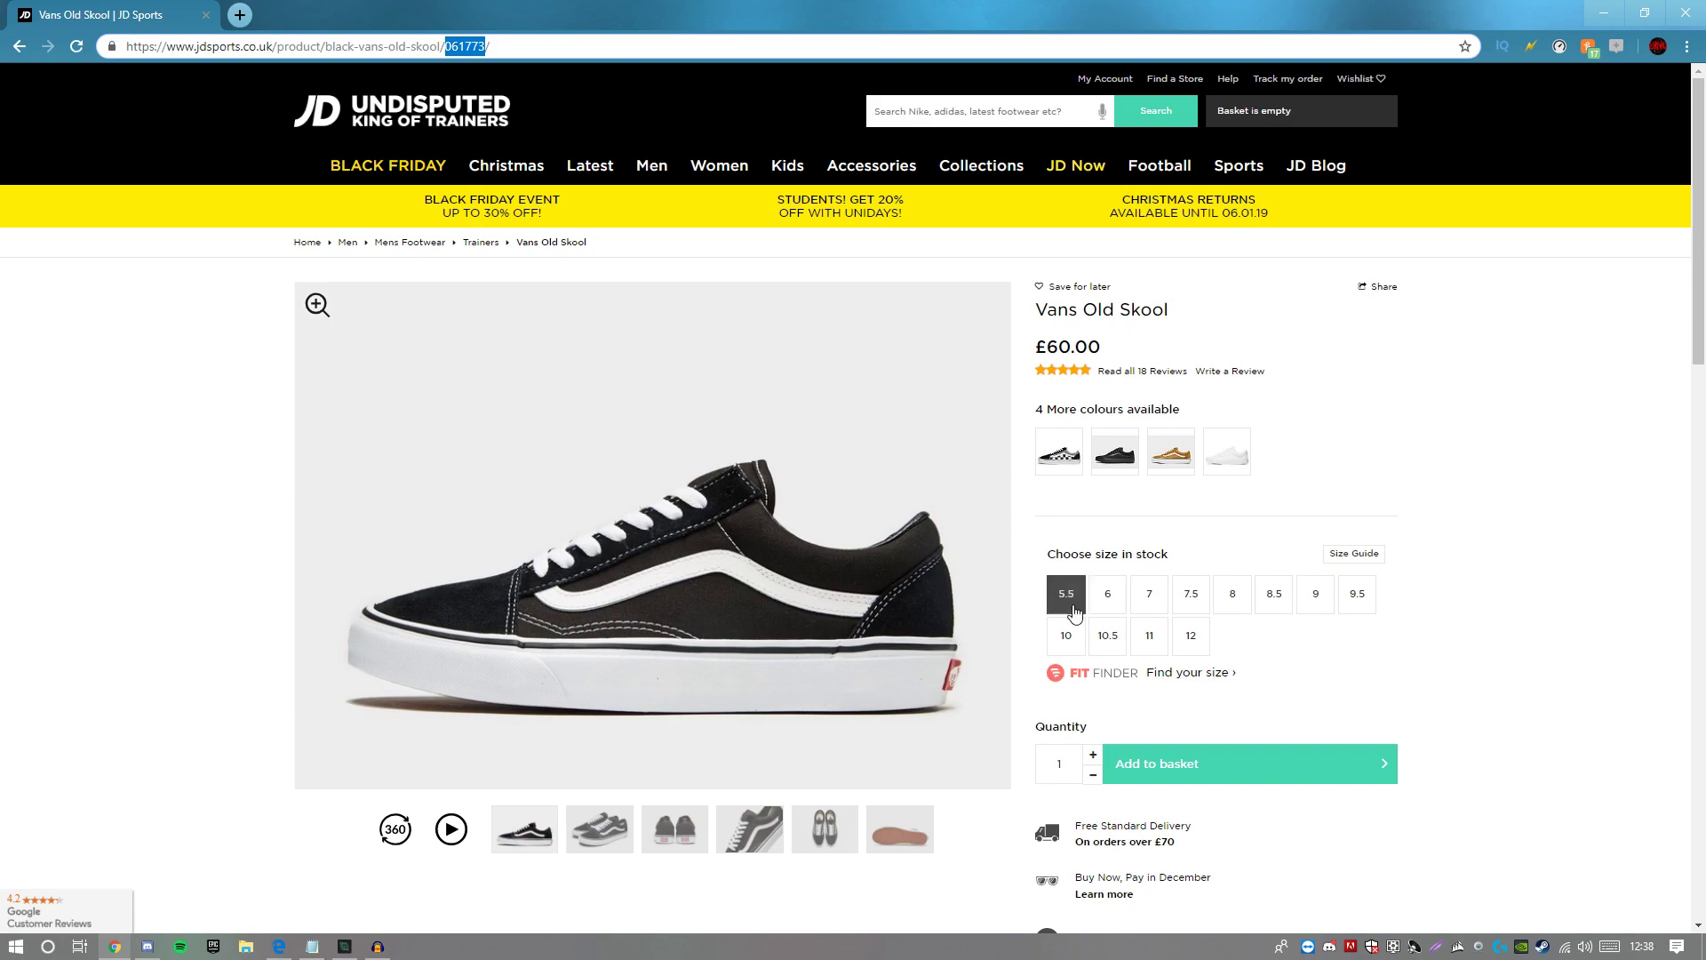
Step: Pick size 9 on the JD Sports product page, then position CyberAIO back over the browser
left_click(355, 956)
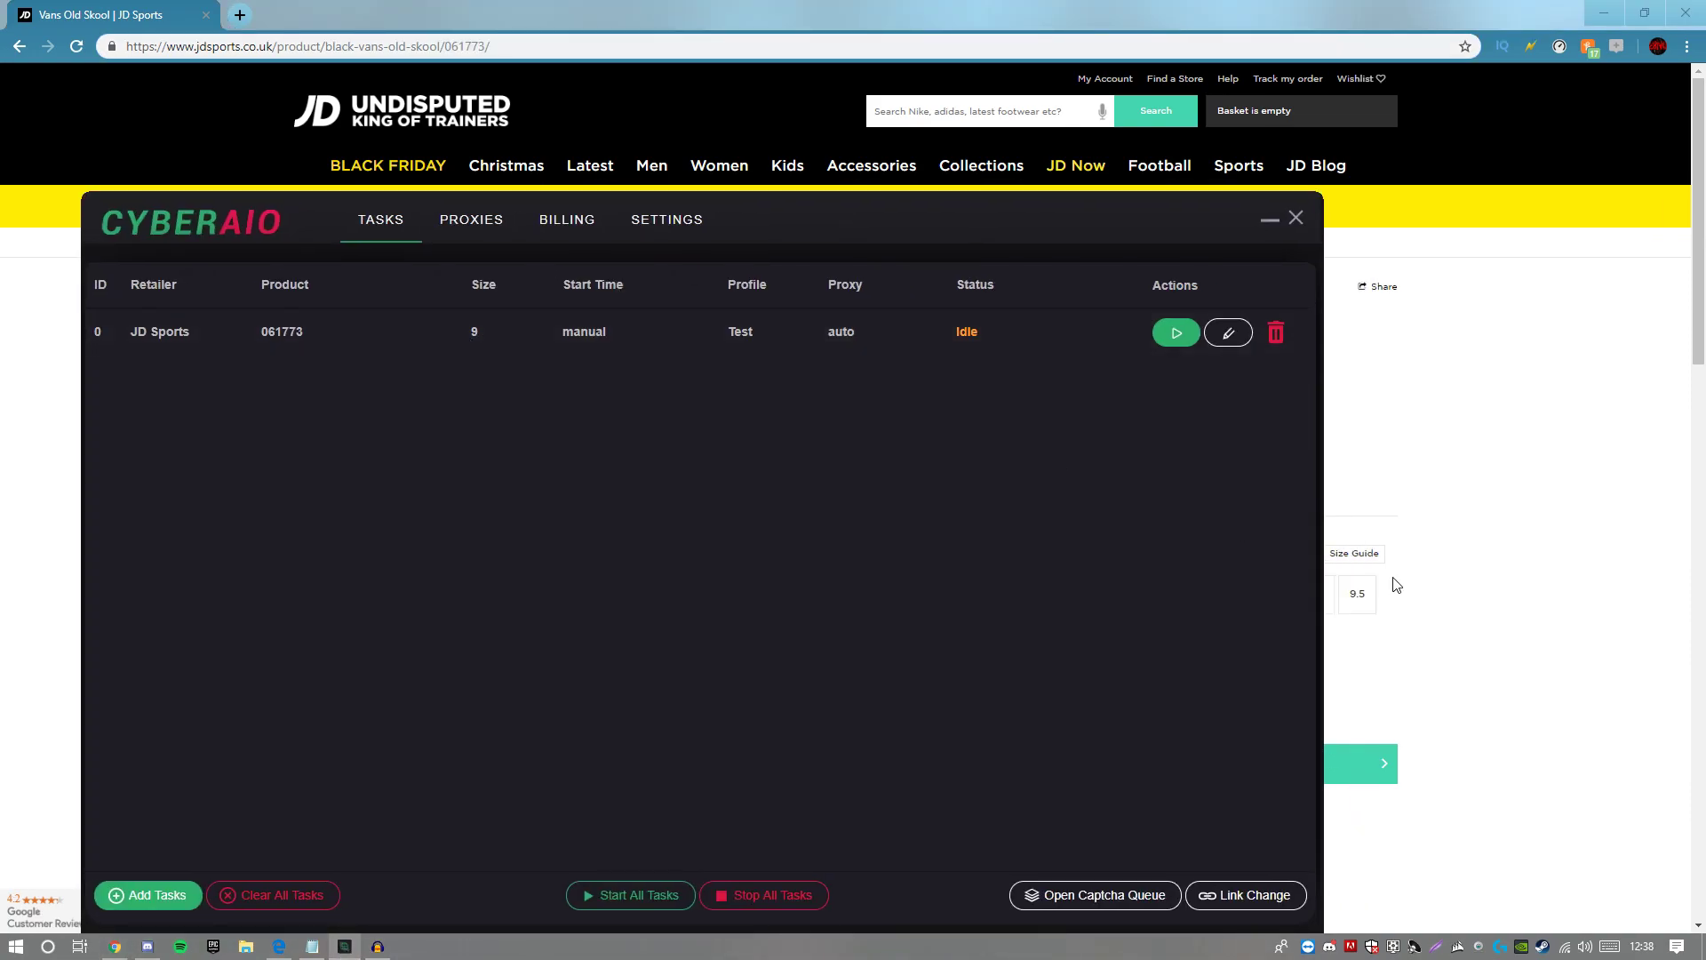
key("alt+Tab")
left_click(1316, 594)
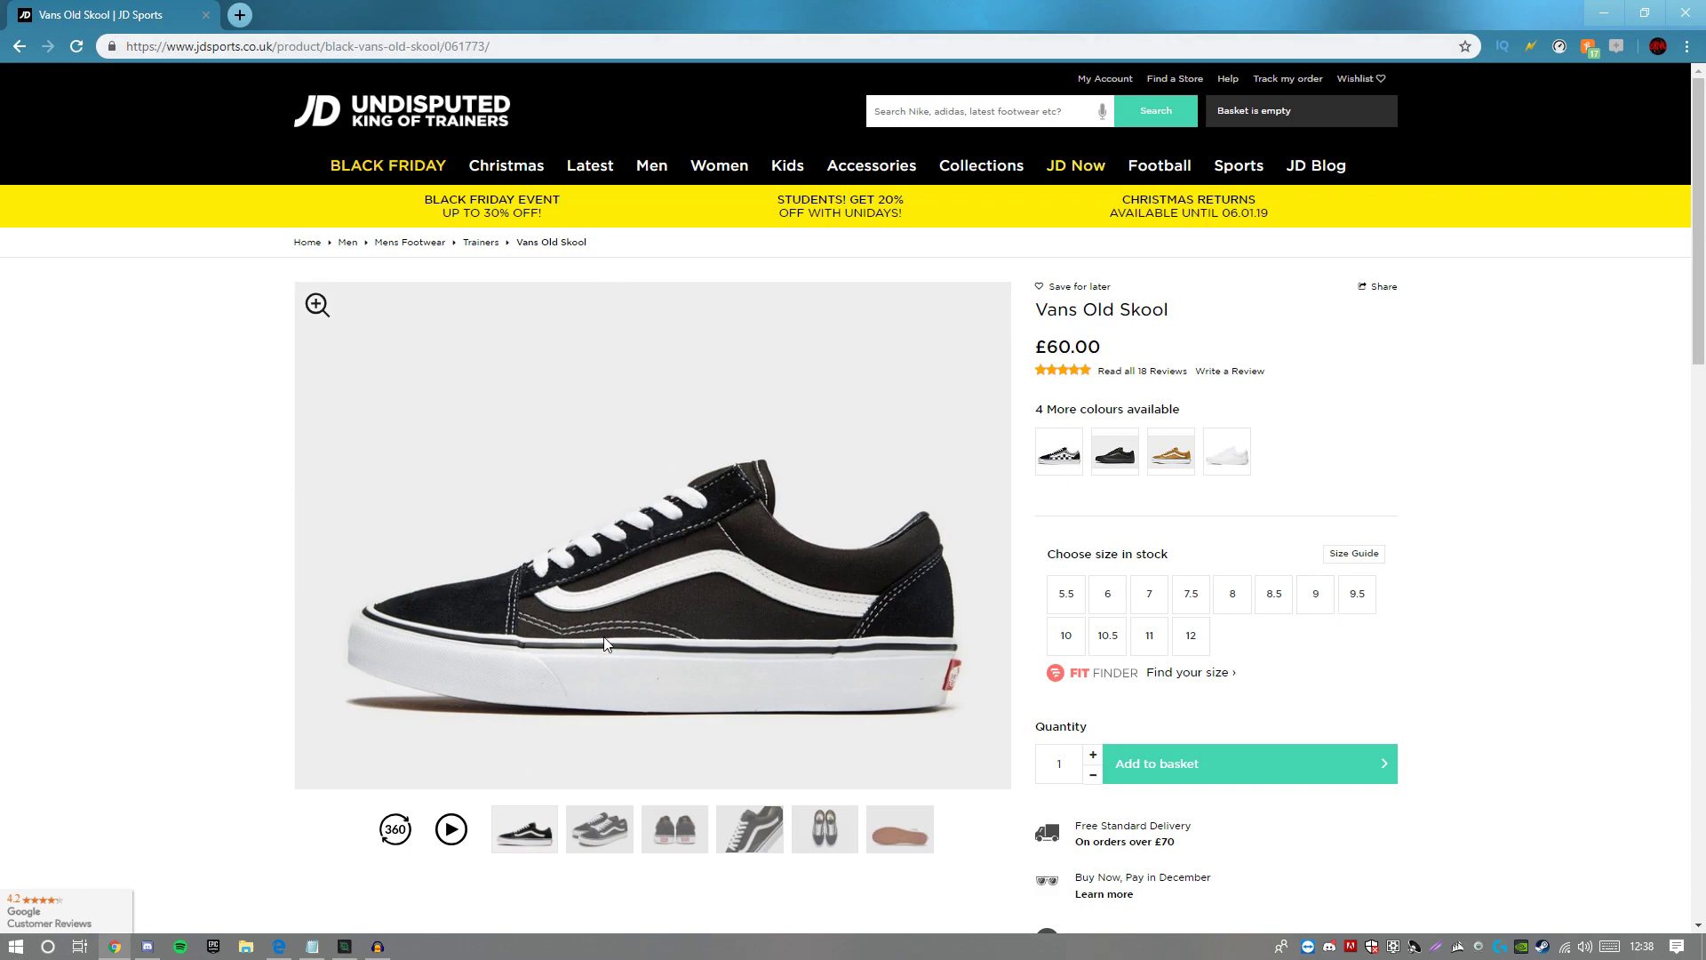
left_click(355, 946)
left_click_drag(818, 228, 812, 173)
left_click_drag(927, 149, 835, 103)
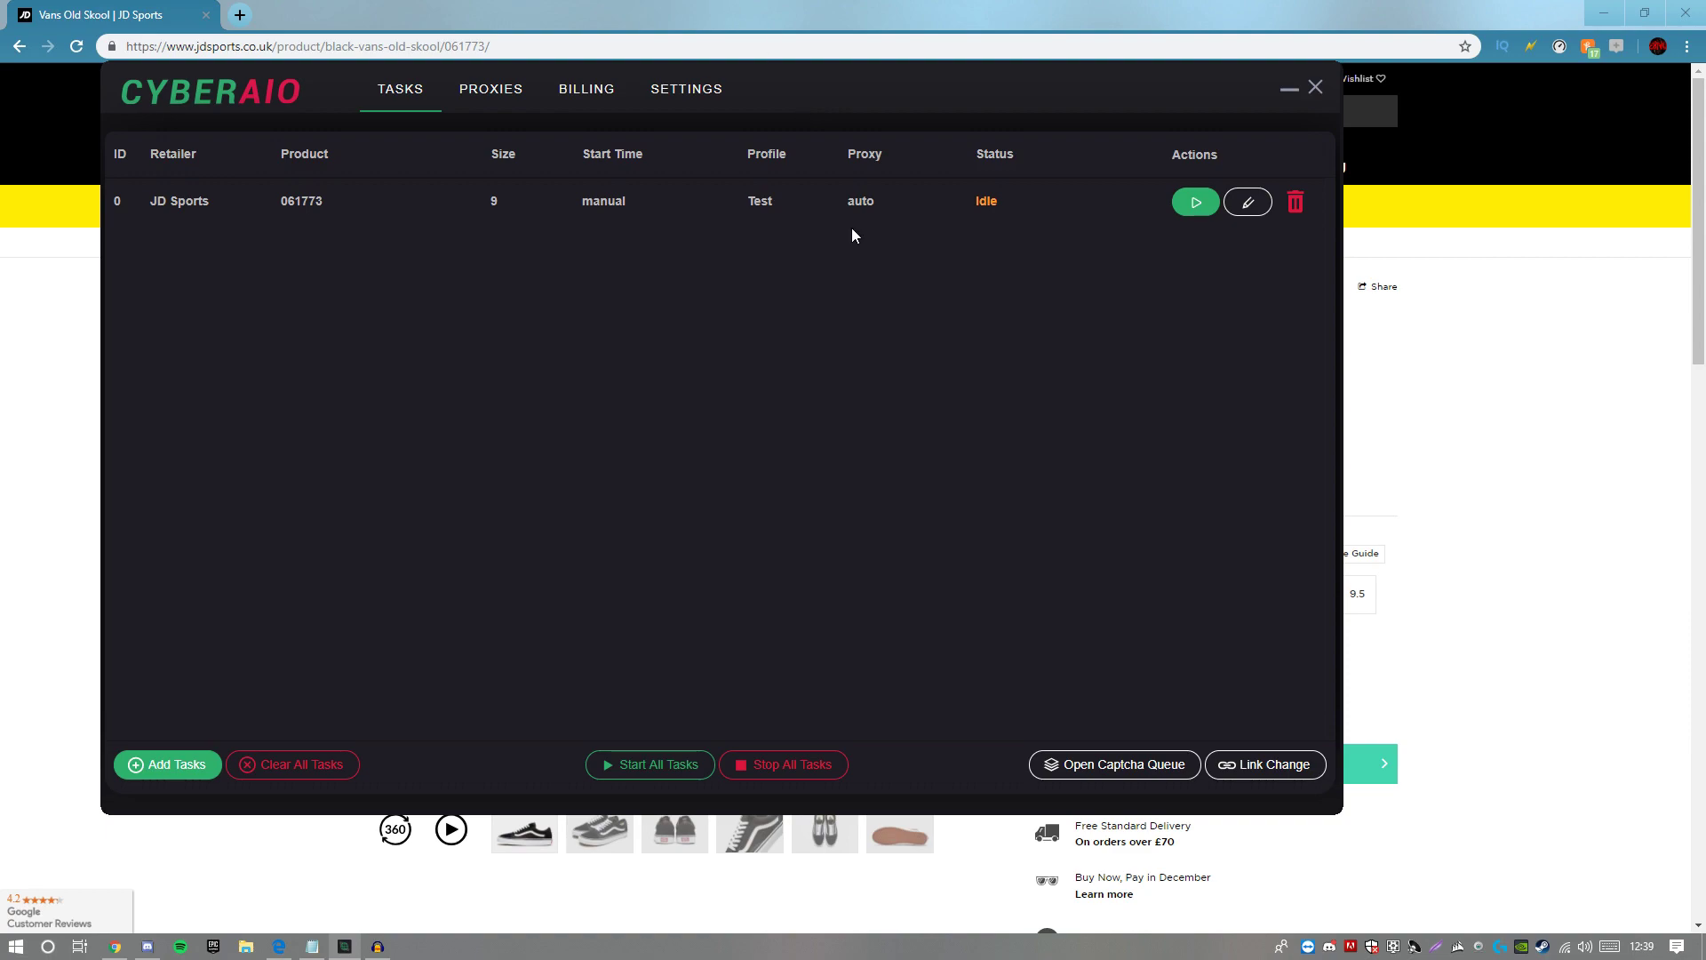
Step: Open the Captcha Queue window and drag it into position
left_click(1123, 767)
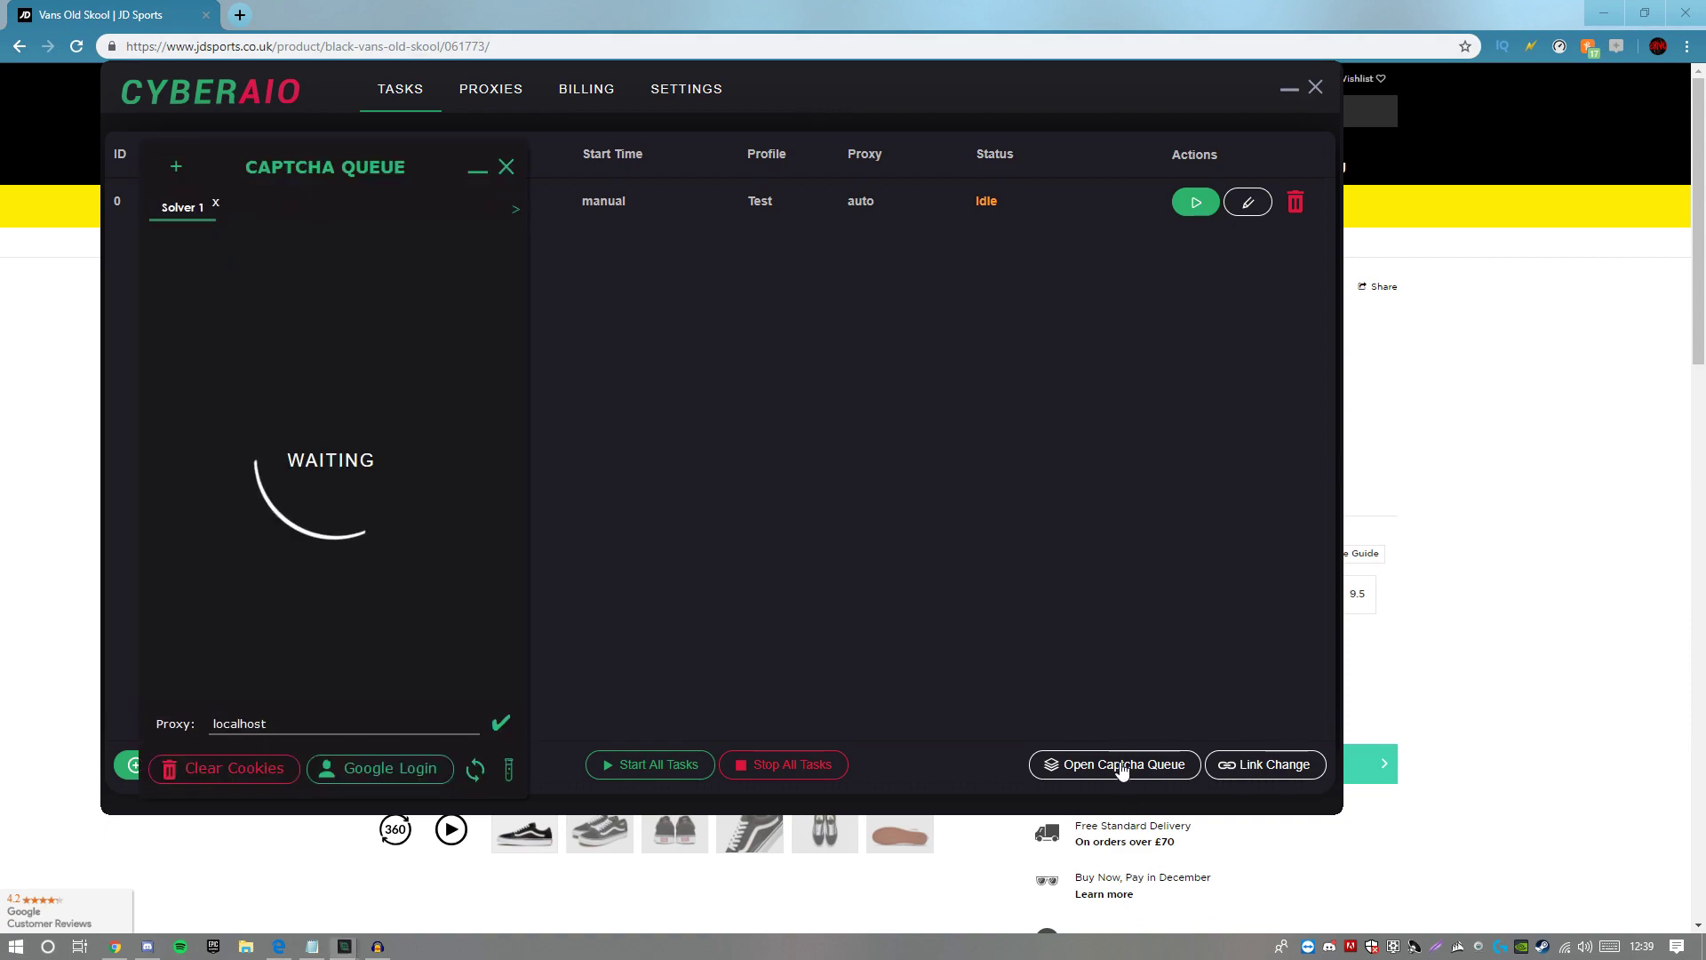
left_click_drag(348, 156, 910, 95)
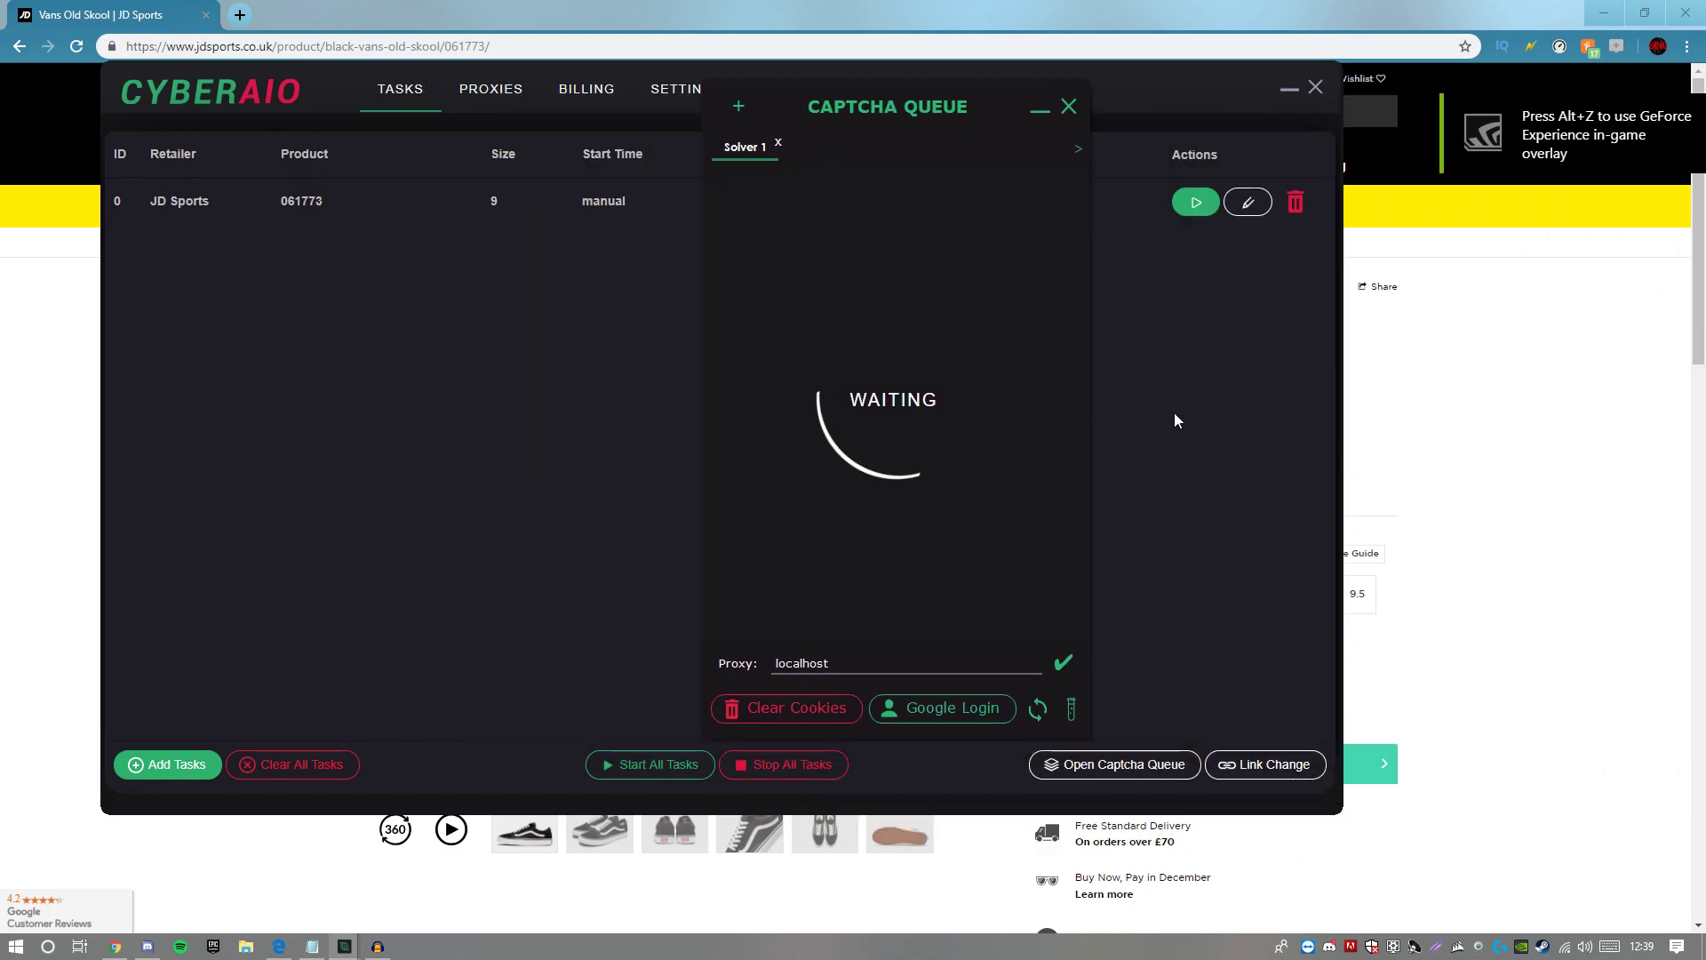
left_click_drag(919, 94, 887, 243)
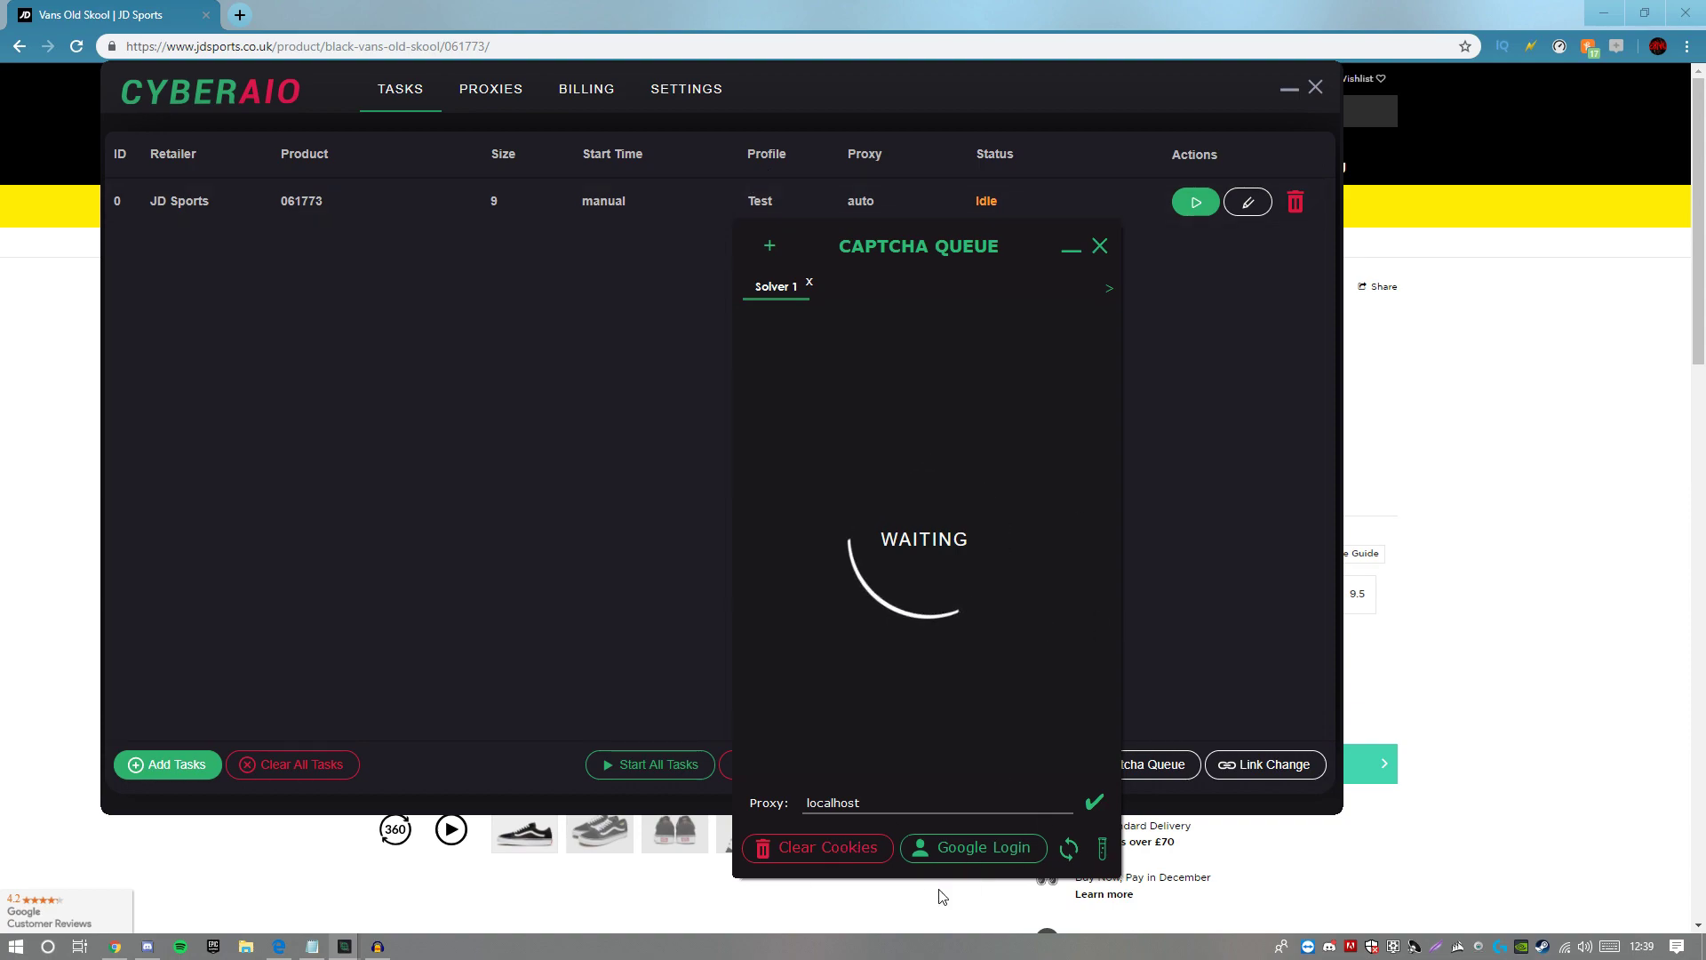
Step: Sign in to Google in the captcha solver, return it to Waiting, and move it right
left_click(962, 851)
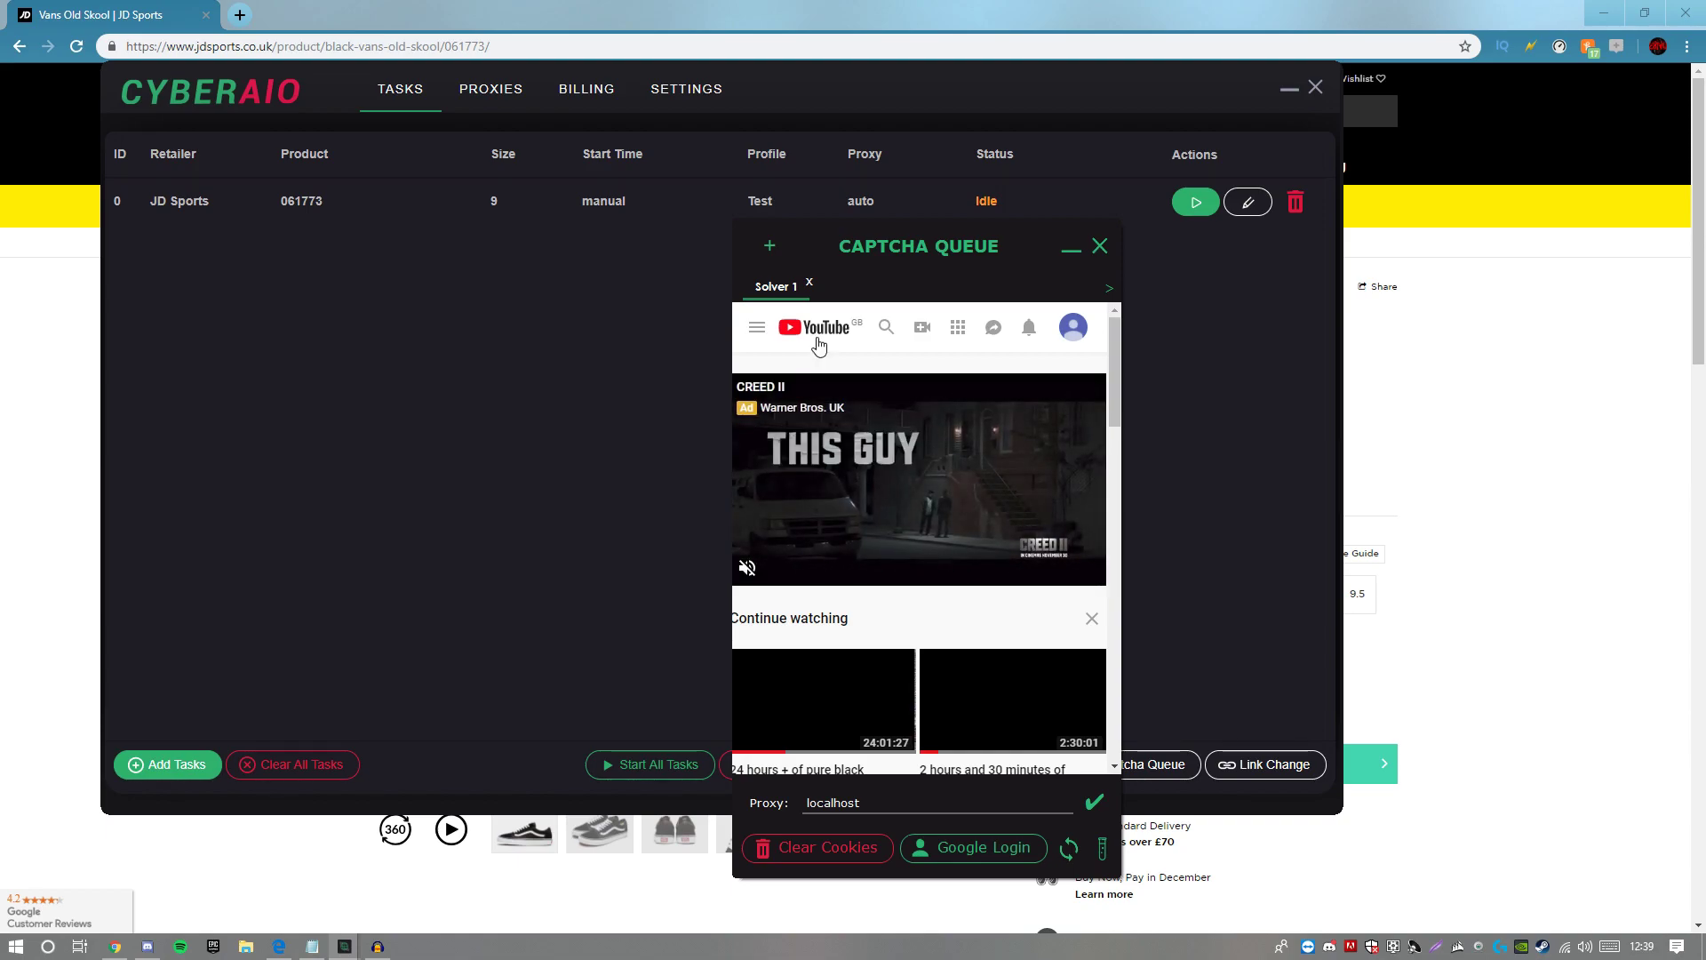
left_click(1094, 803)
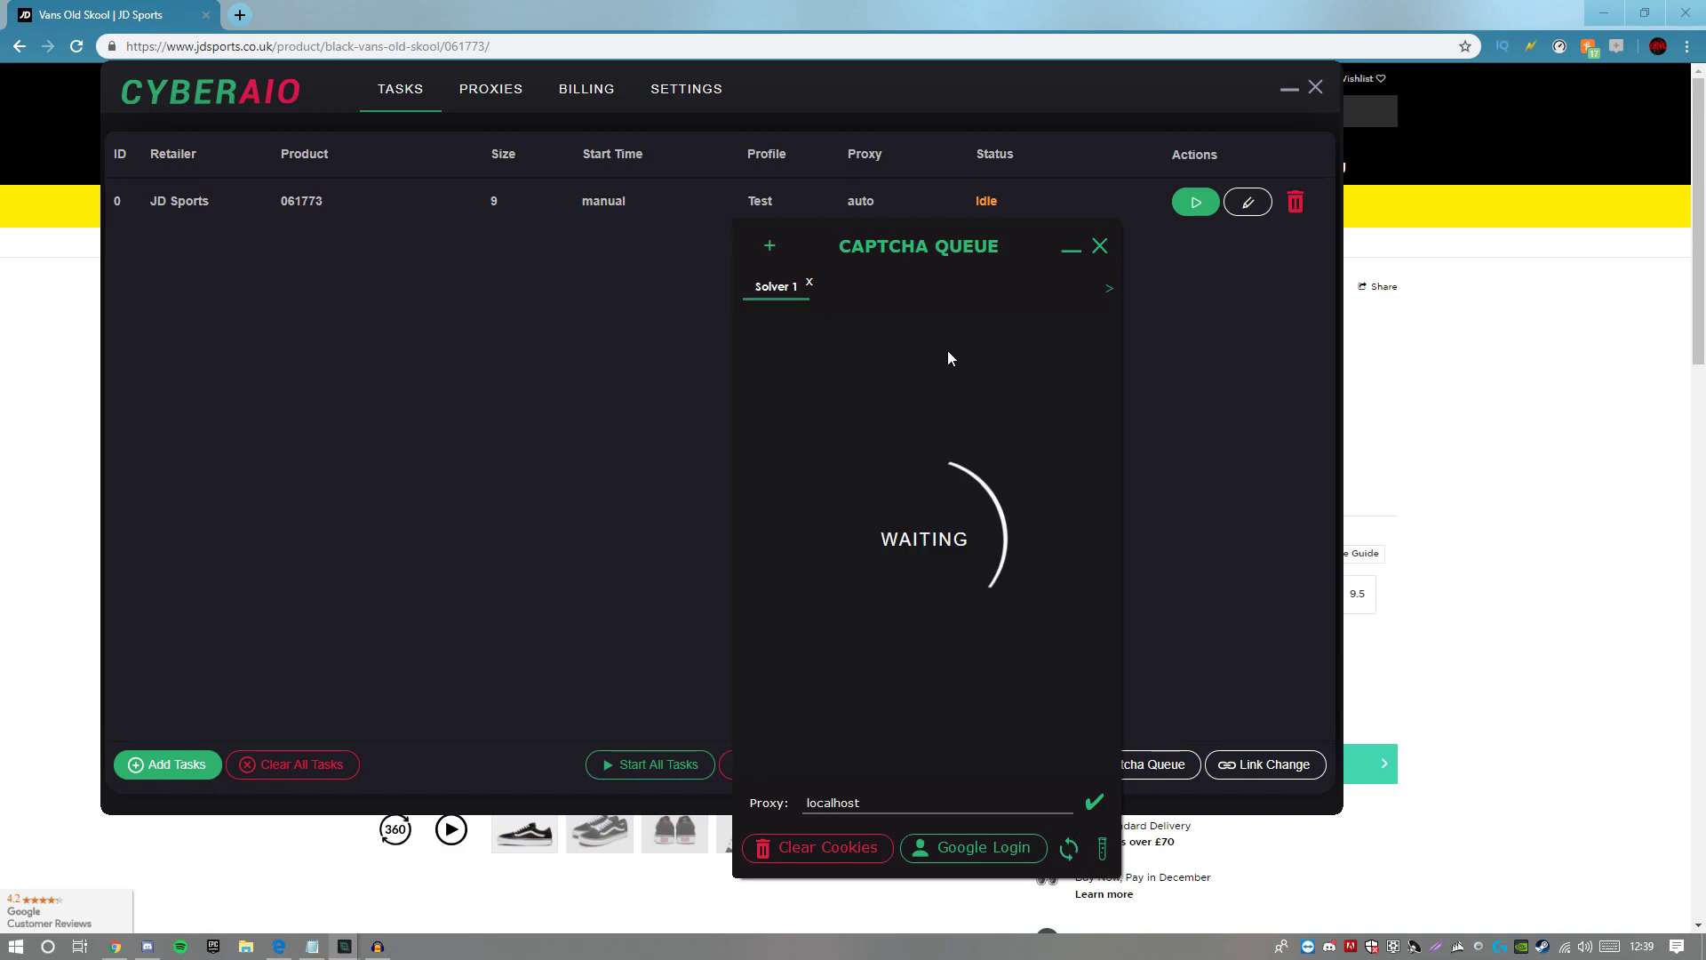
left_click_drag(946, 233, 1497, 121)
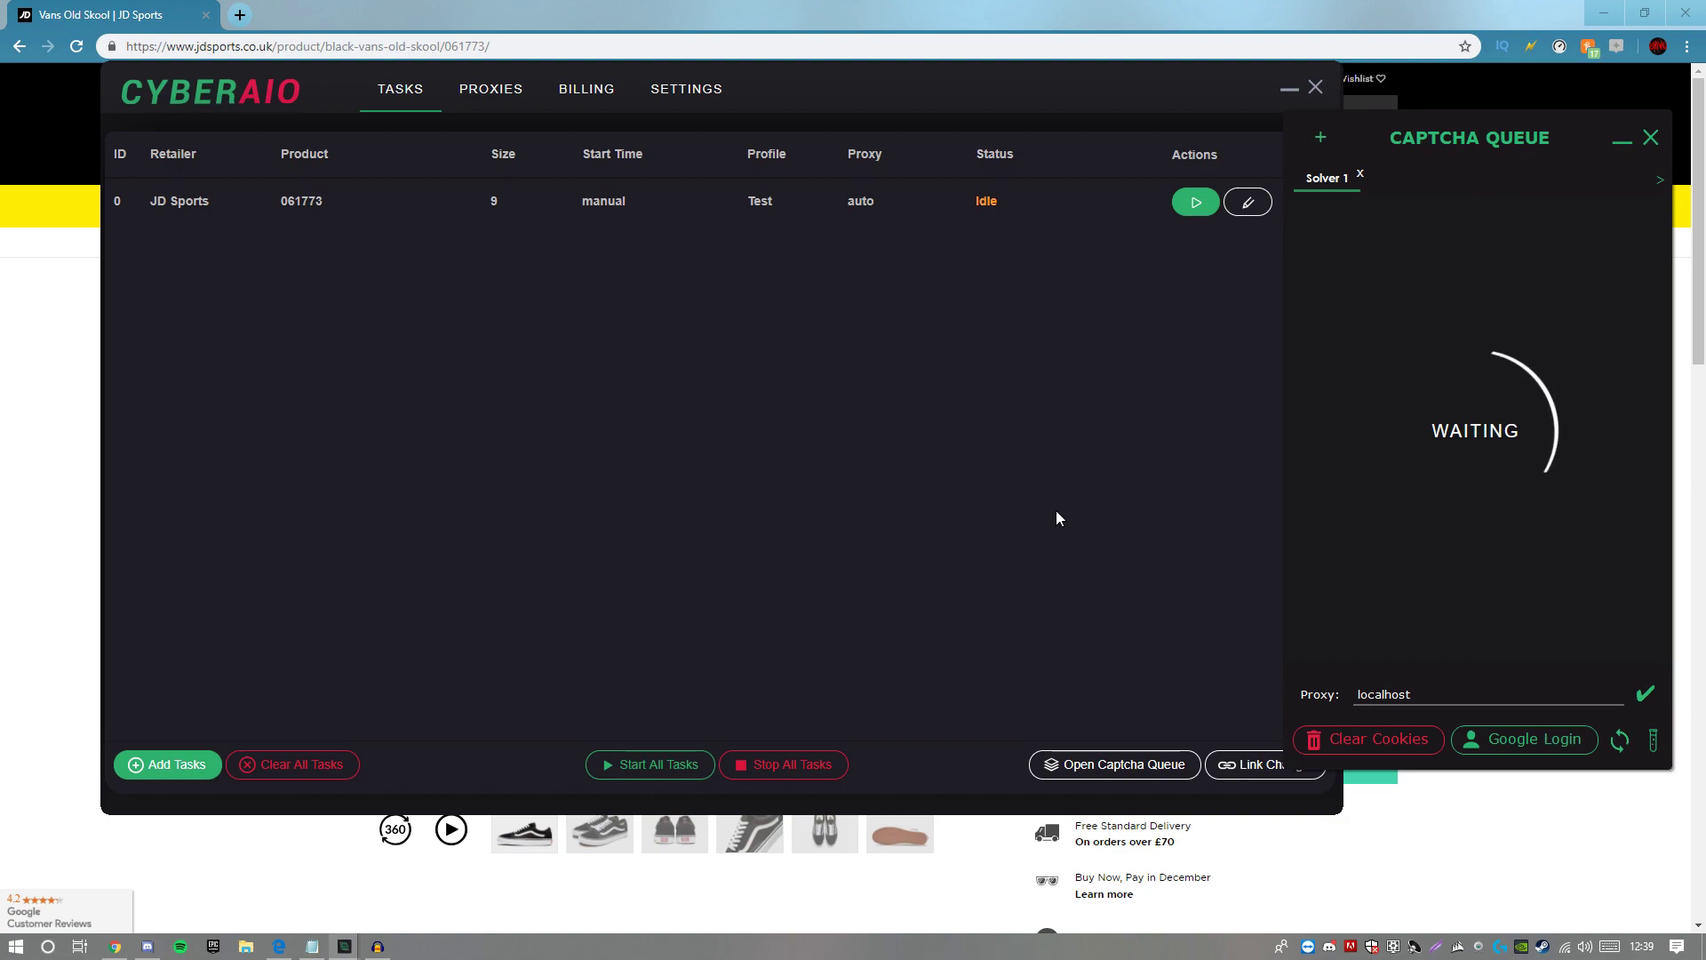
left_click(1095, 534)
left_click(1253, 765)
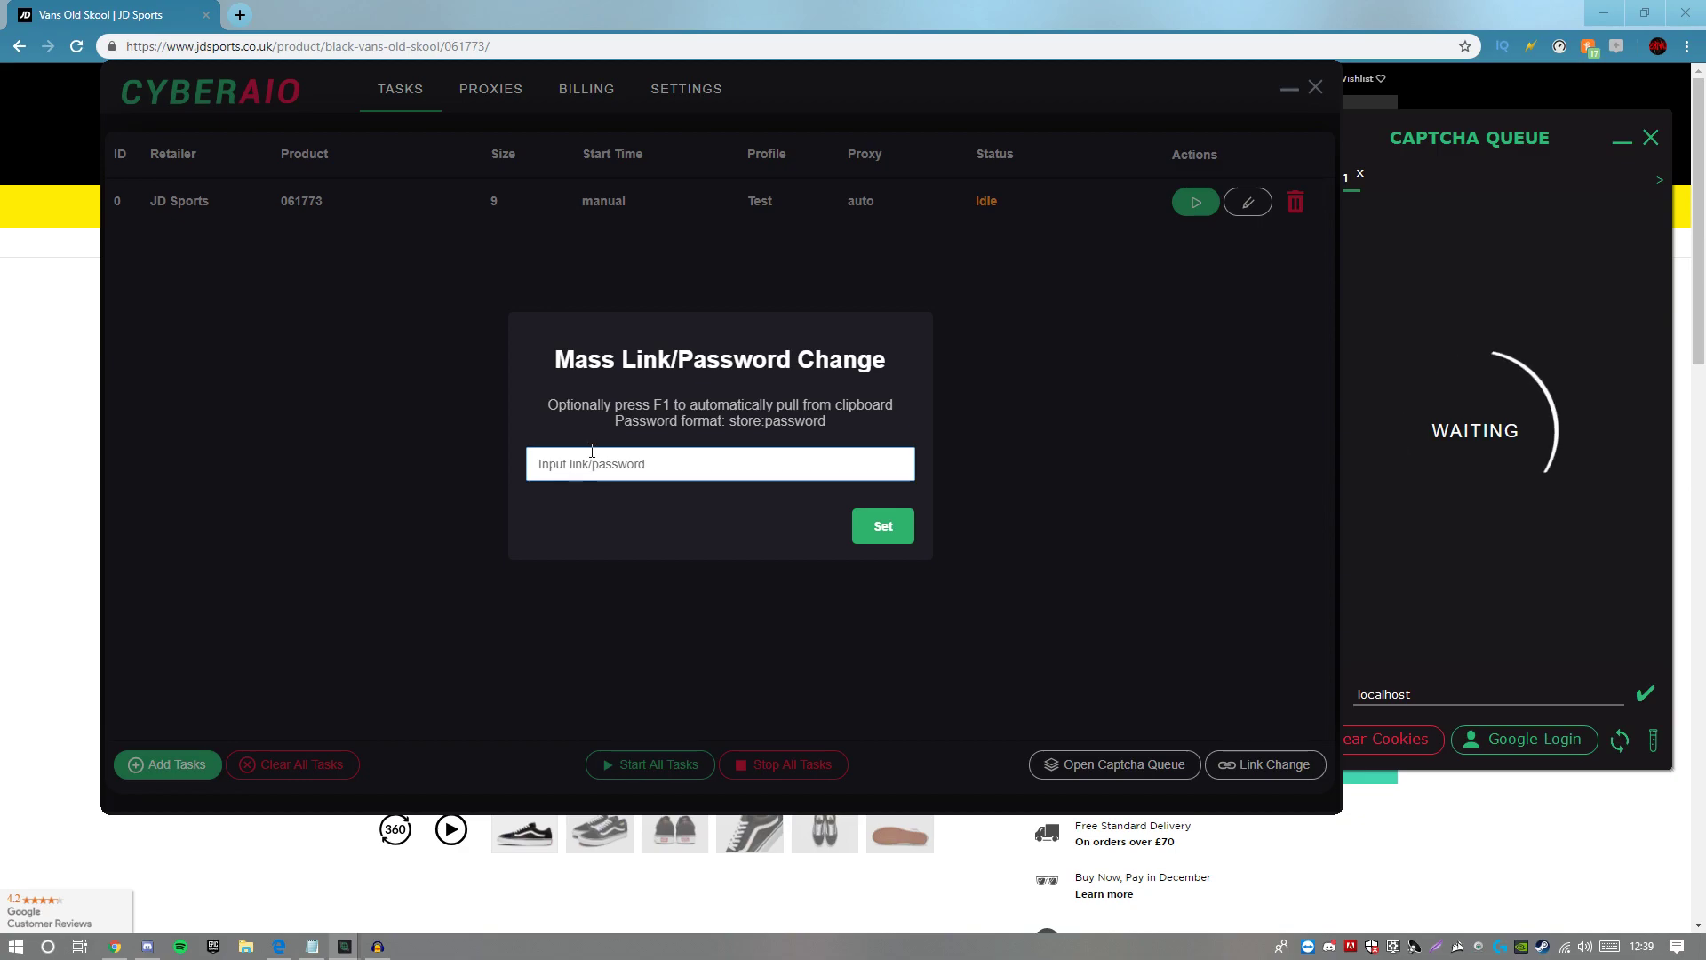
left_click(1046, 471)
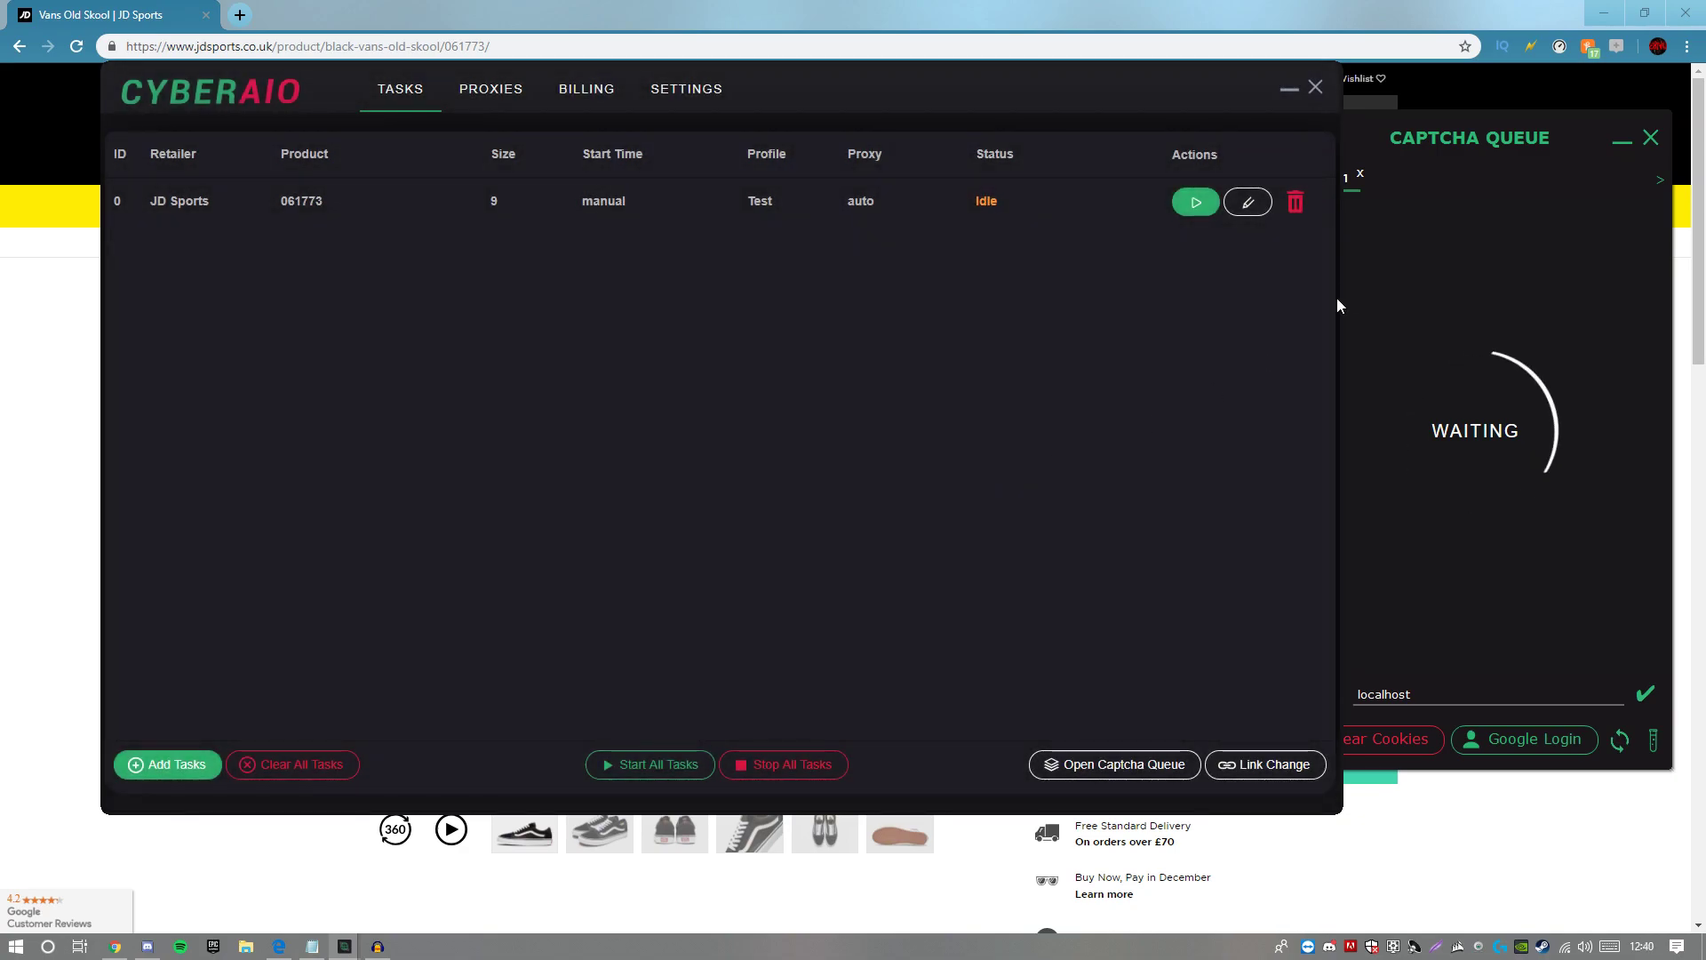
left_click(1398, 142)
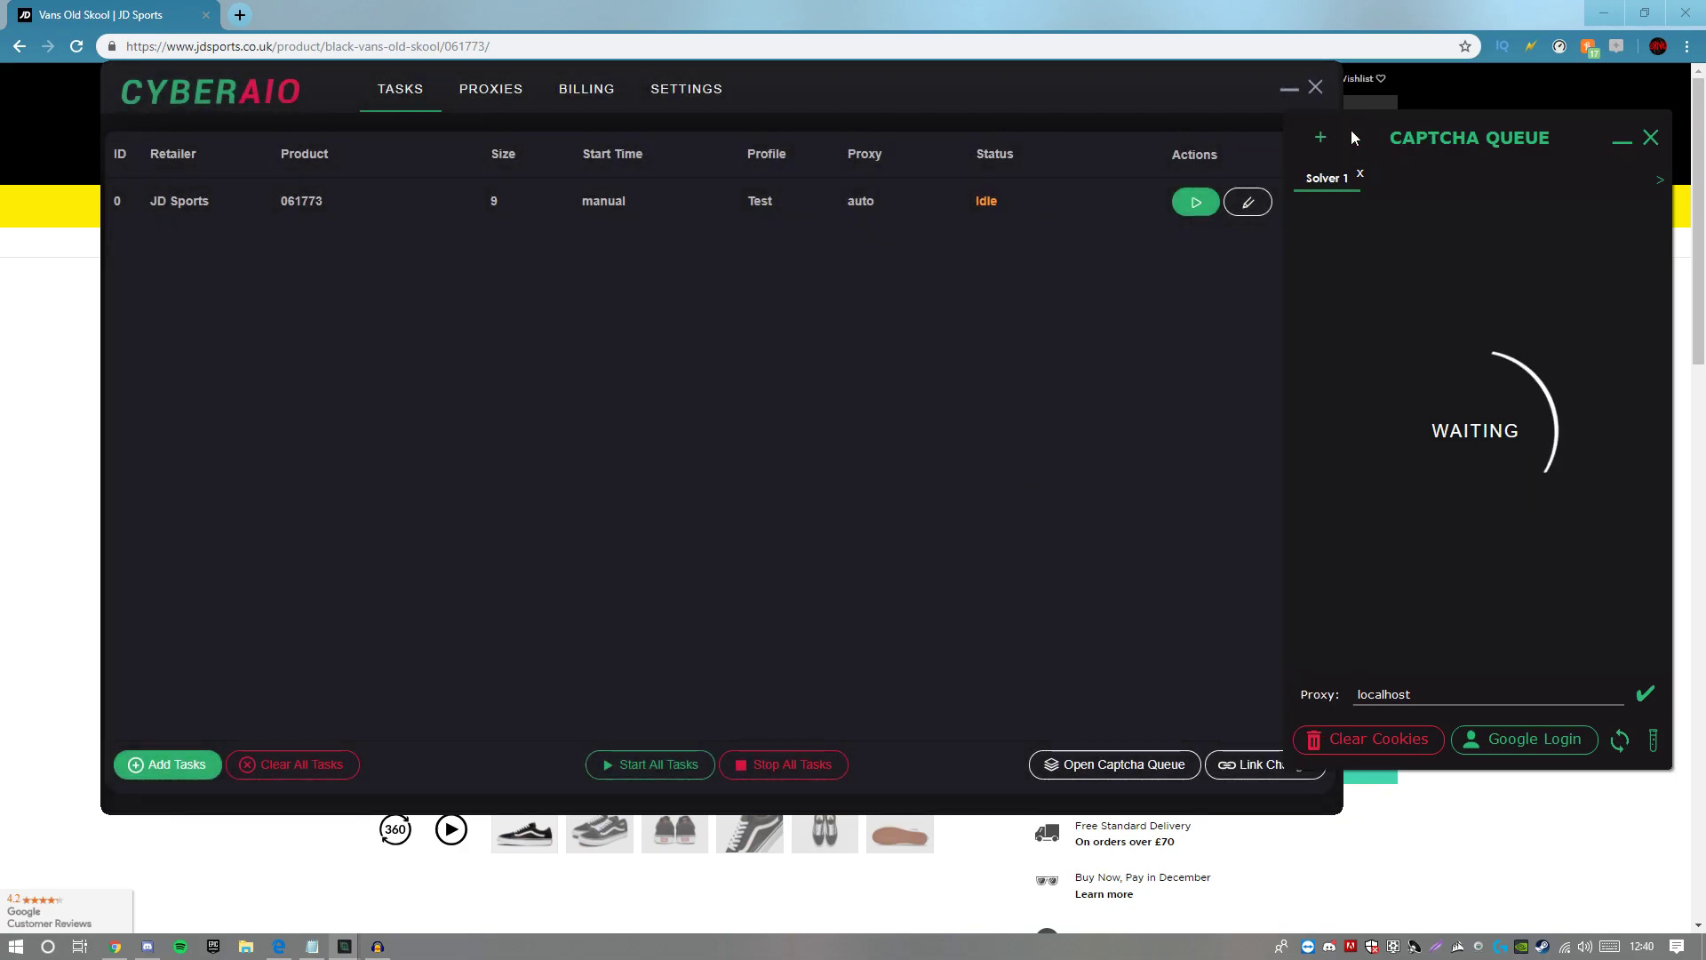
left_click_drag(1469, 135, 1546, 121)
left_click(355, 203)
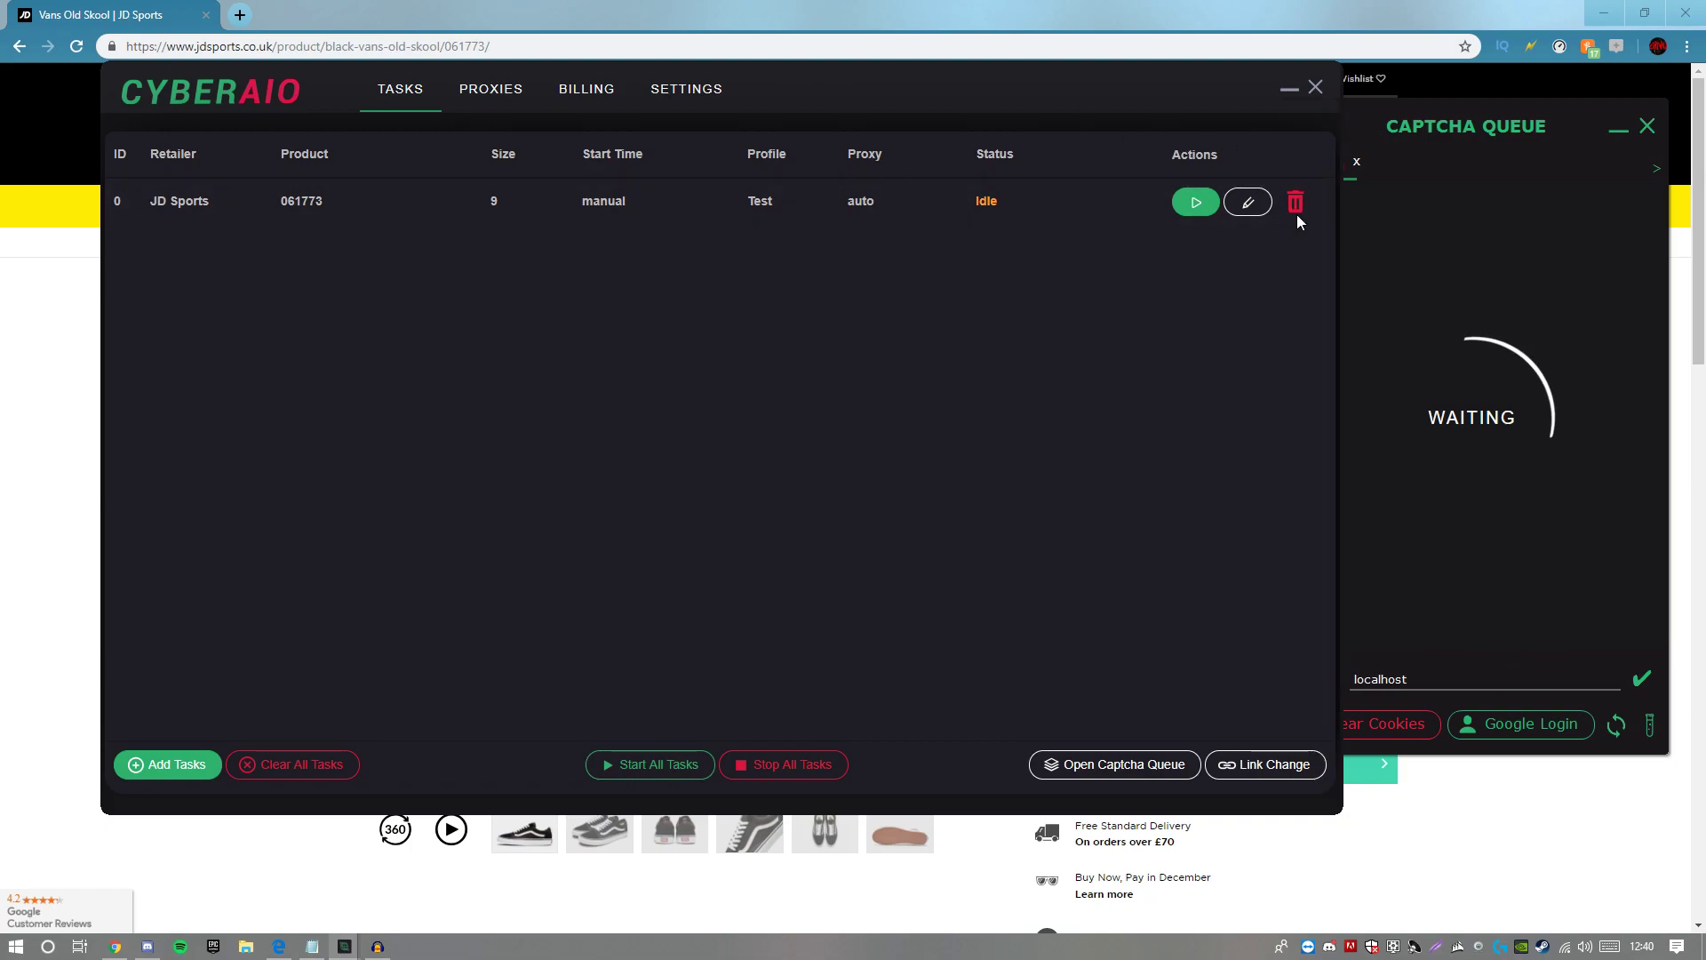
Step: Start the JD Sports size 9 task so it picks up Vans Old Skool and begins registering the customer
left_click(1200, 212)
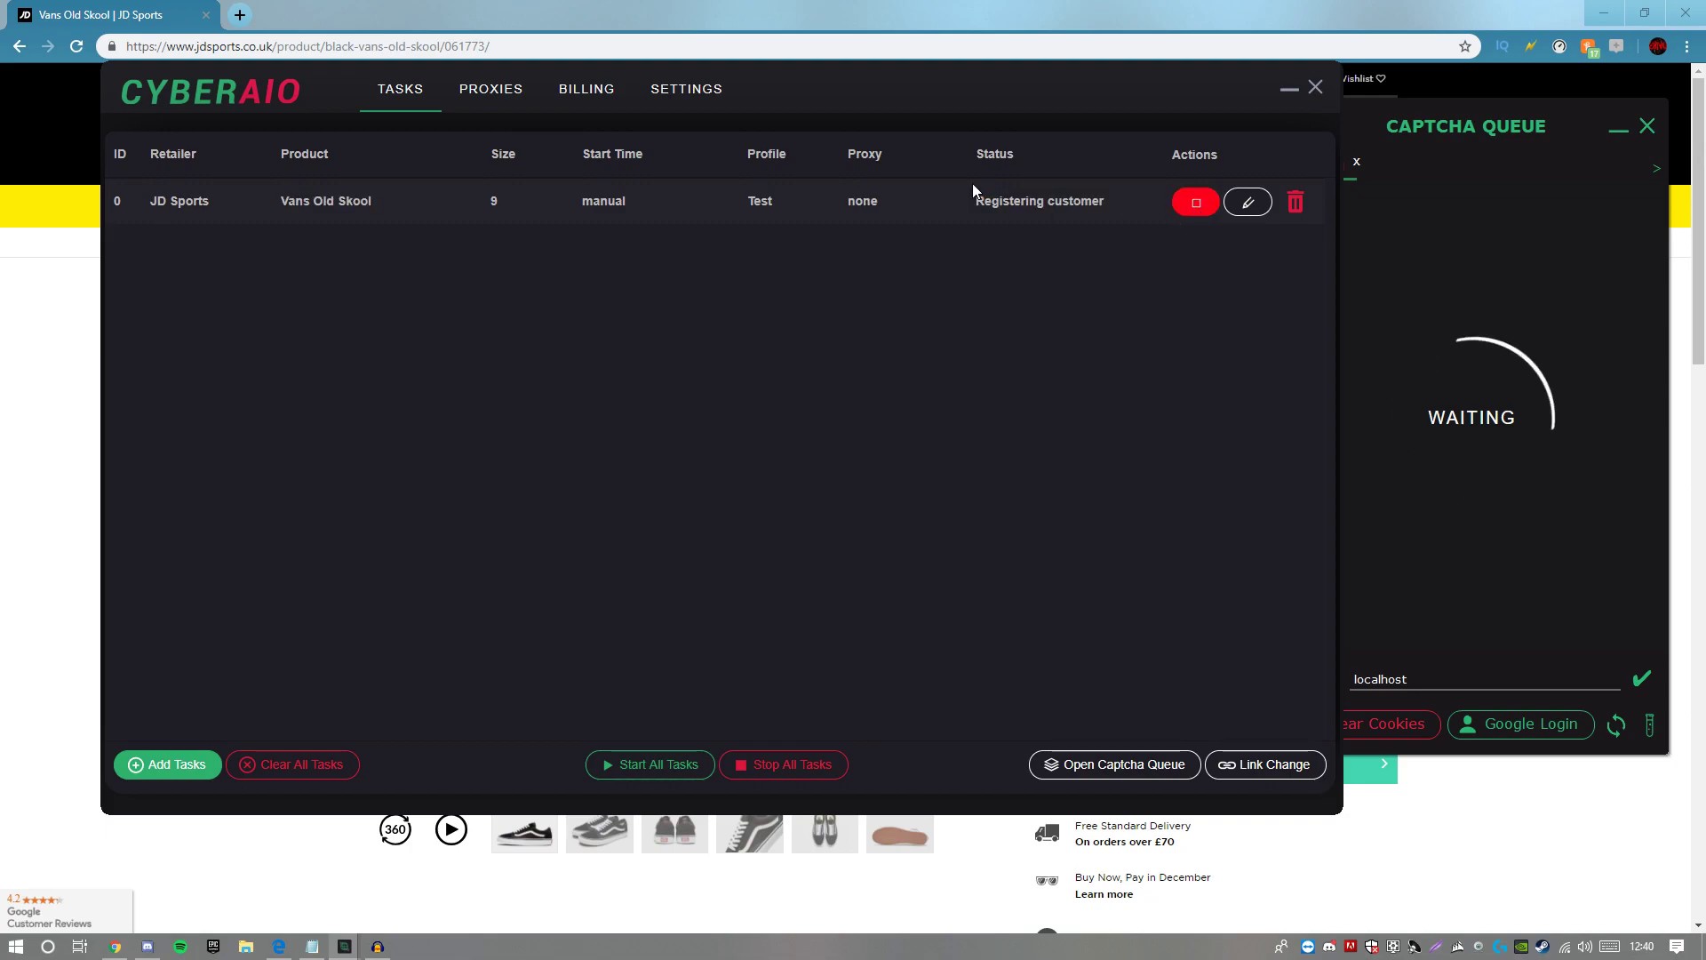